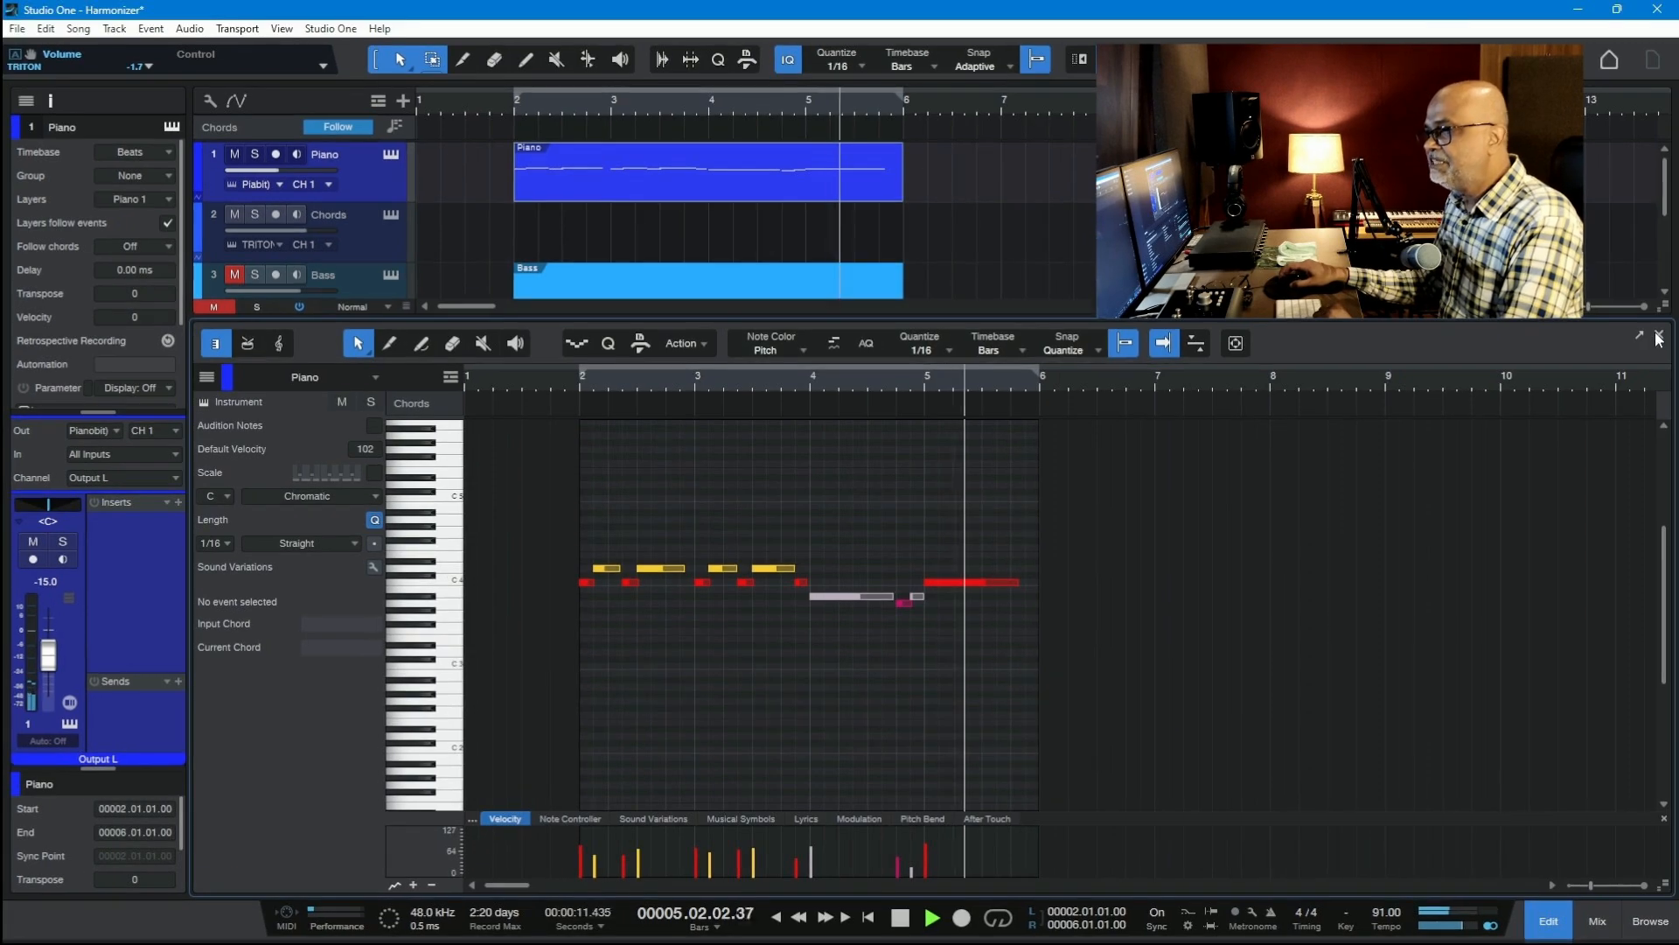
Open the Piano part in the note editor and show the macro toolbar with its Harmony Wizard page
{"action": "key", "text": "F2"}
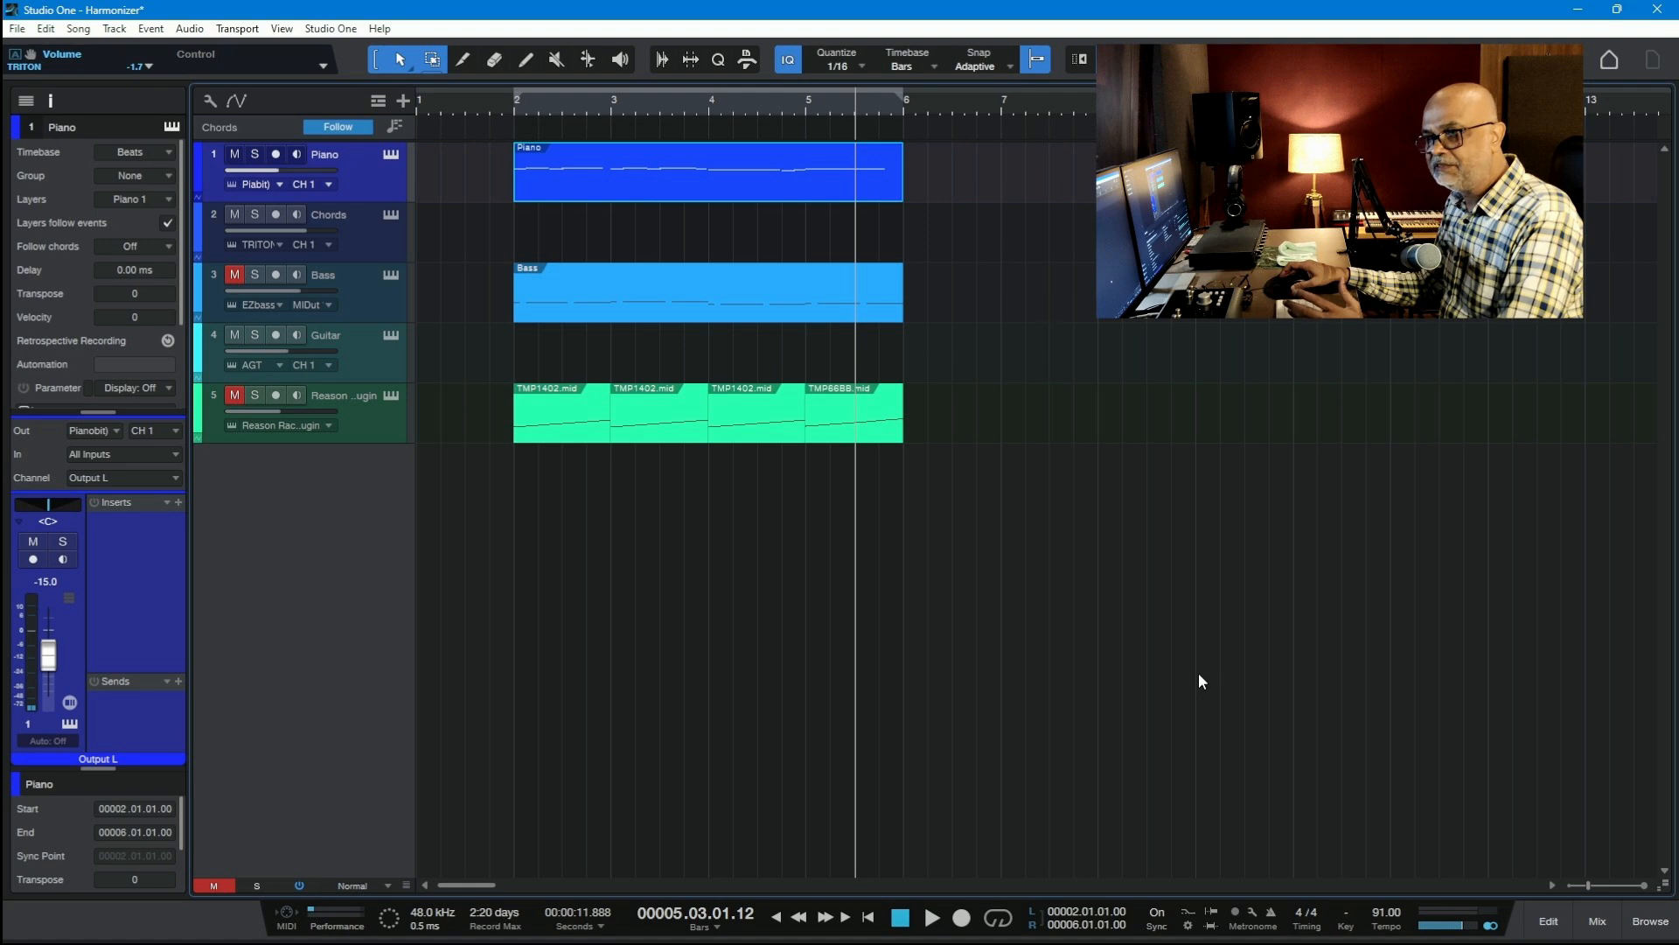
{"action": "key", "text": "F2"}
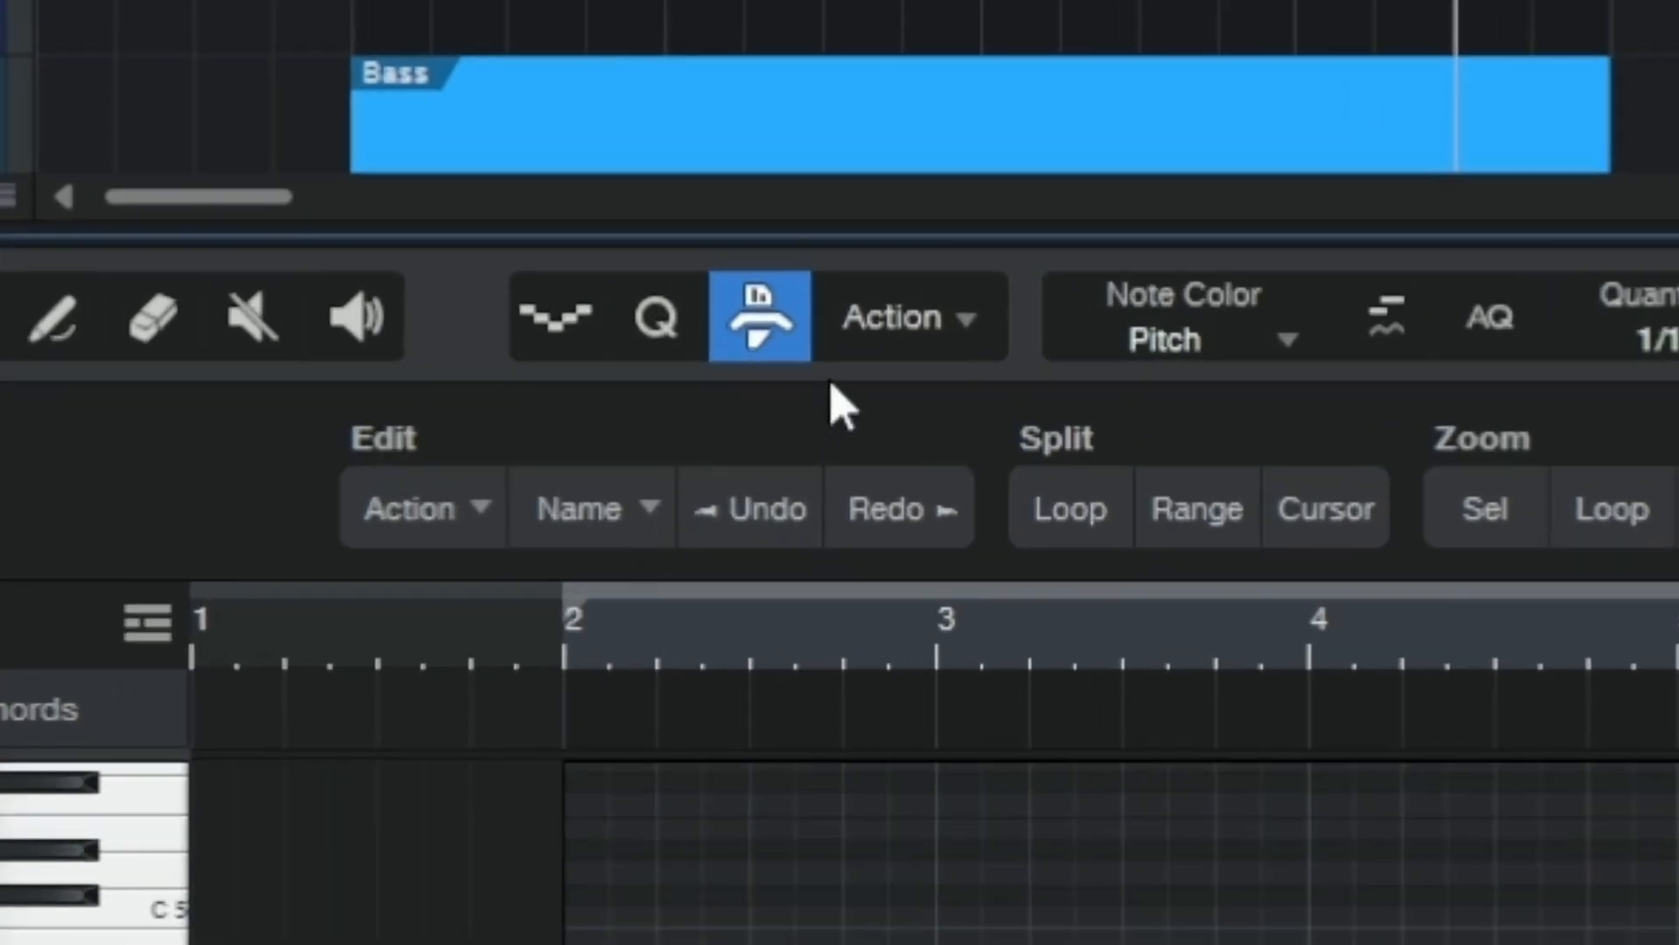
{"action": "left_click", "coordinate": [644, 344]}
{"action": "left_click", "coordinate": [759, 319]}
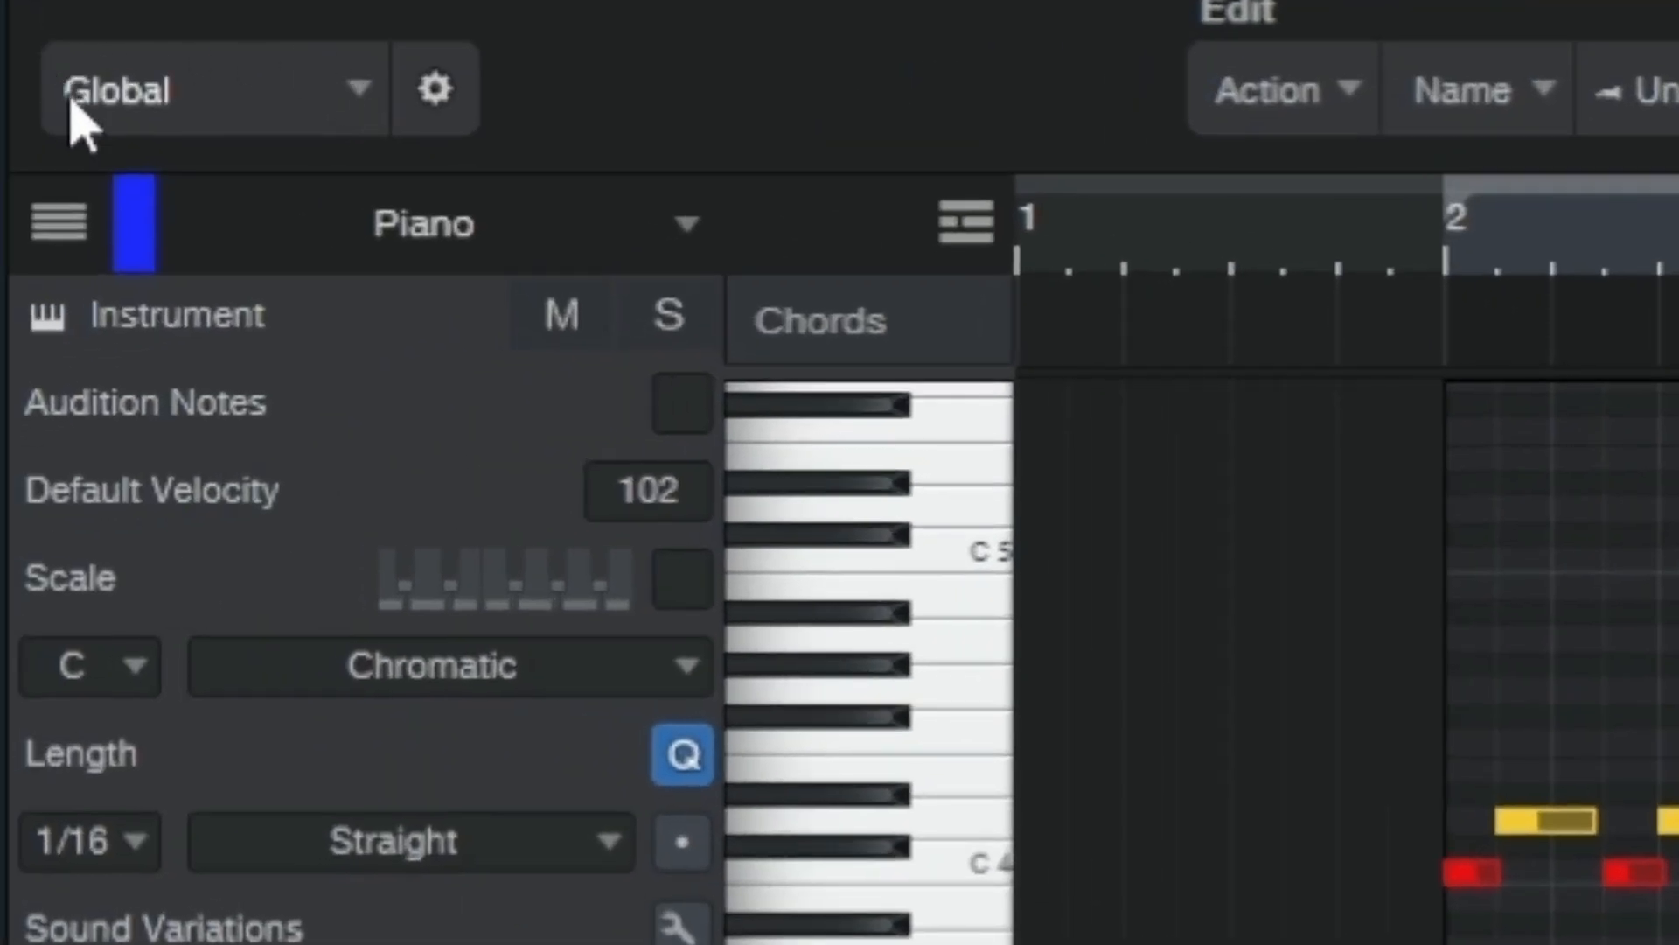
{"action": "left_click", "coordinate": [356, 96]}
{"action": "left_click", "coordinate": [356, 827]}
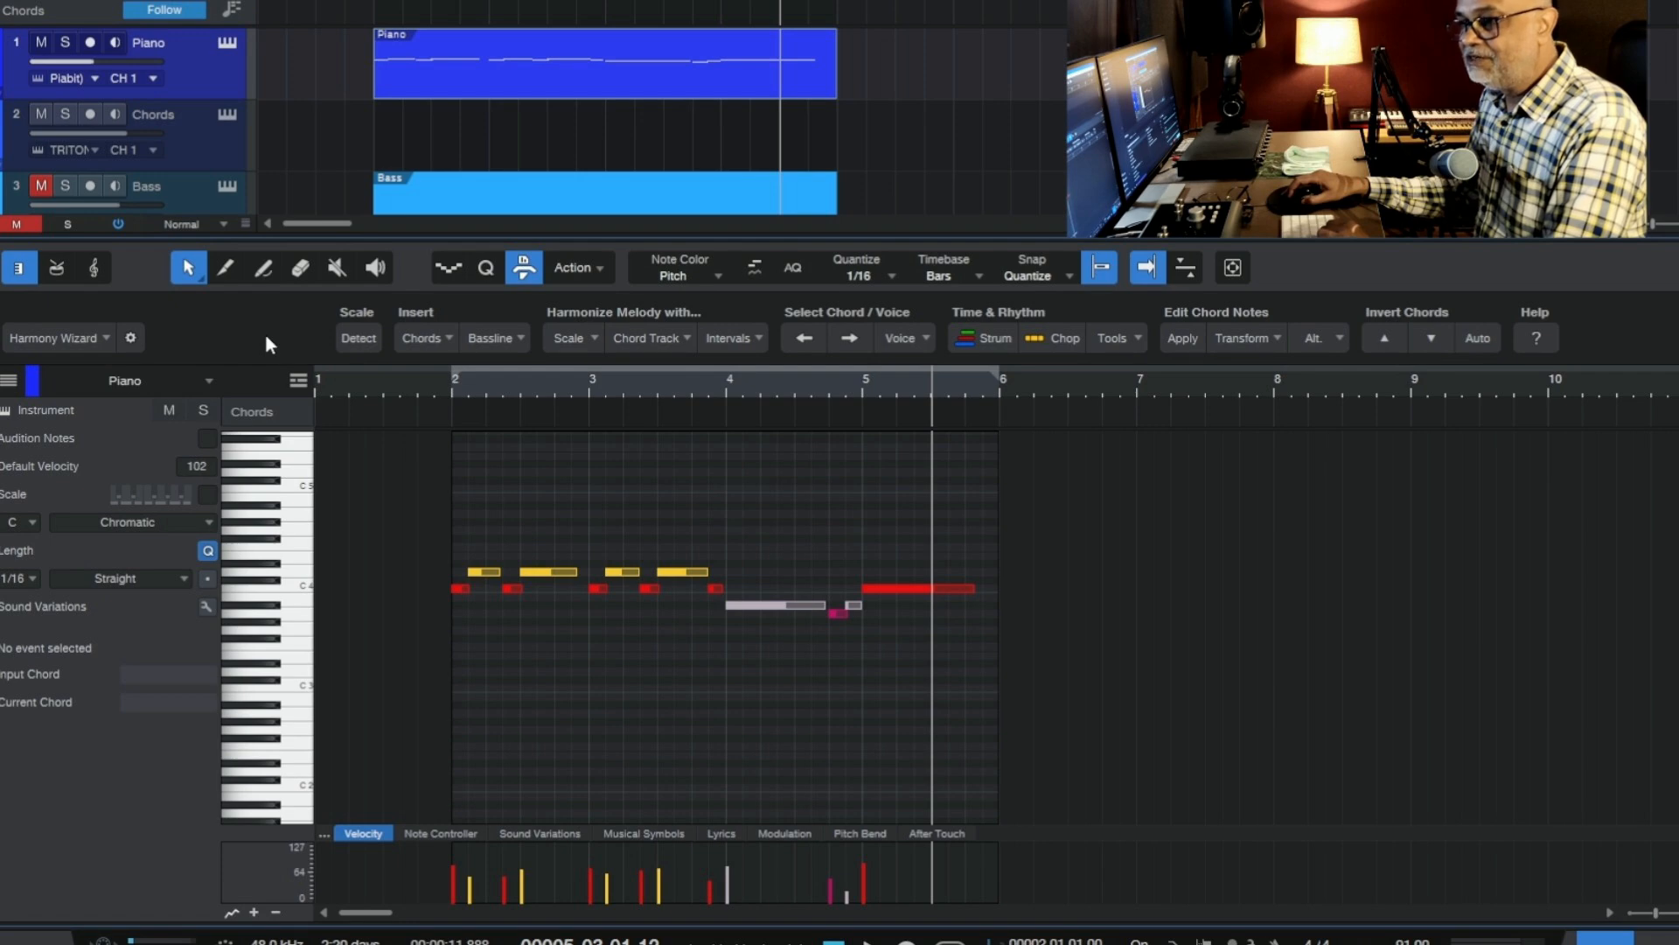
Select all notes of the Piano melody, detect their scale, and close the macro toolbar and note editor
{"action": "left_click_drag", "start_coordinate": [429, 511], "coordinate": [1000, 667]}
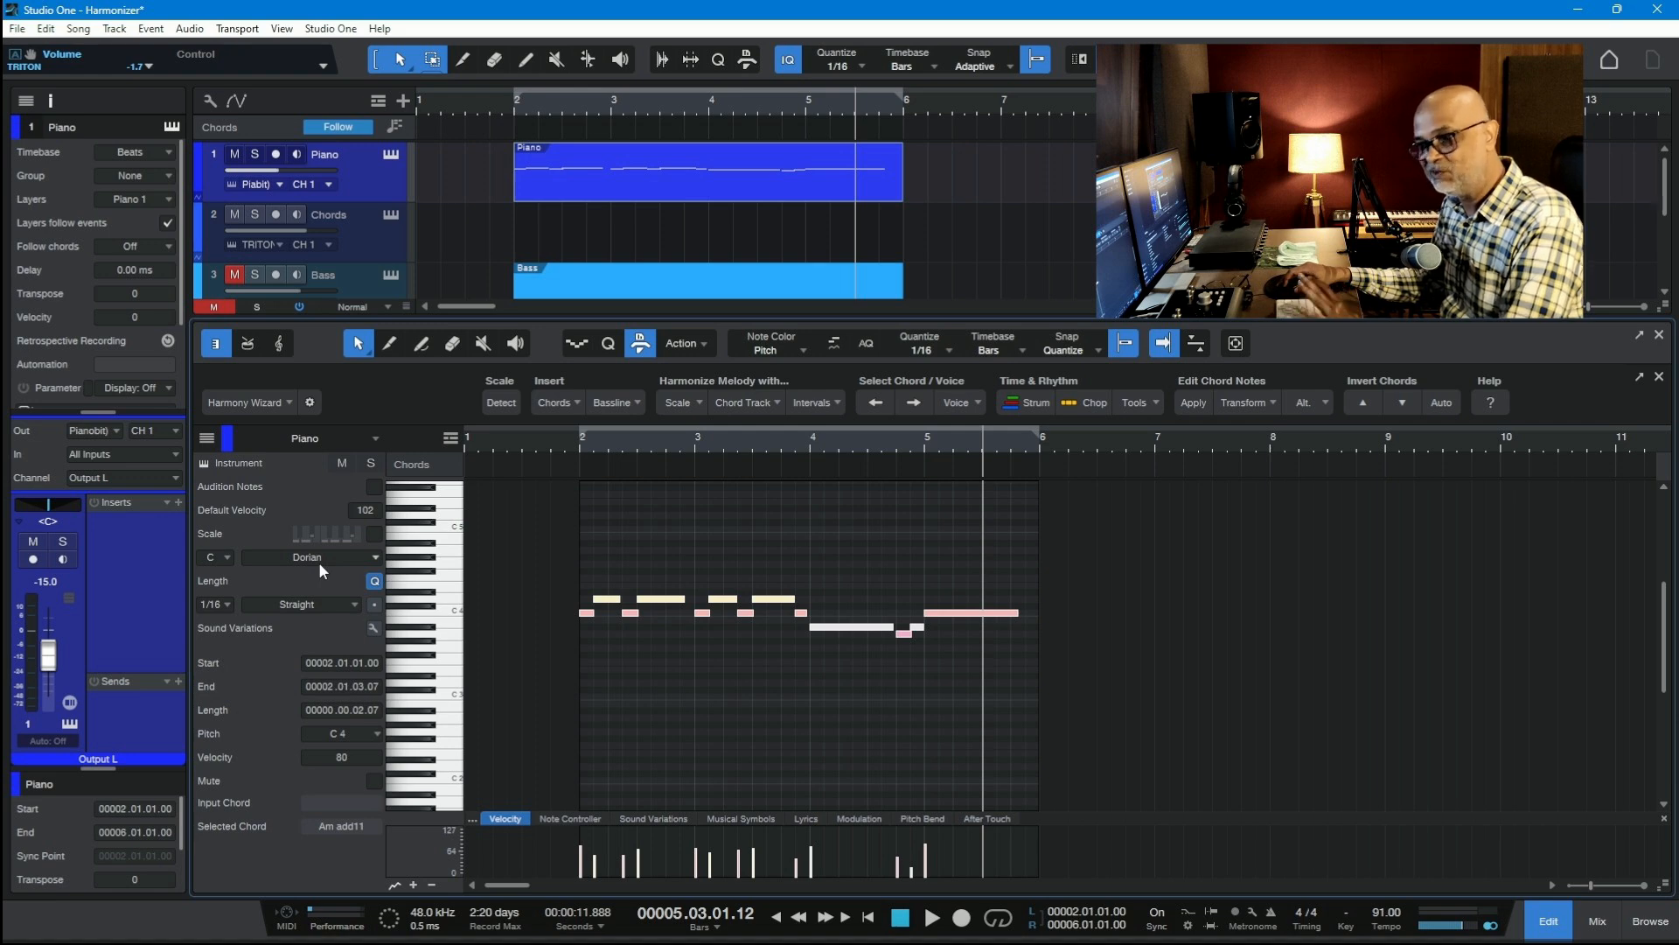
{"action": "left_click", "coordinate": [1659, 377]}
{"action": "left_click", "coordinate": [1659, 335]}
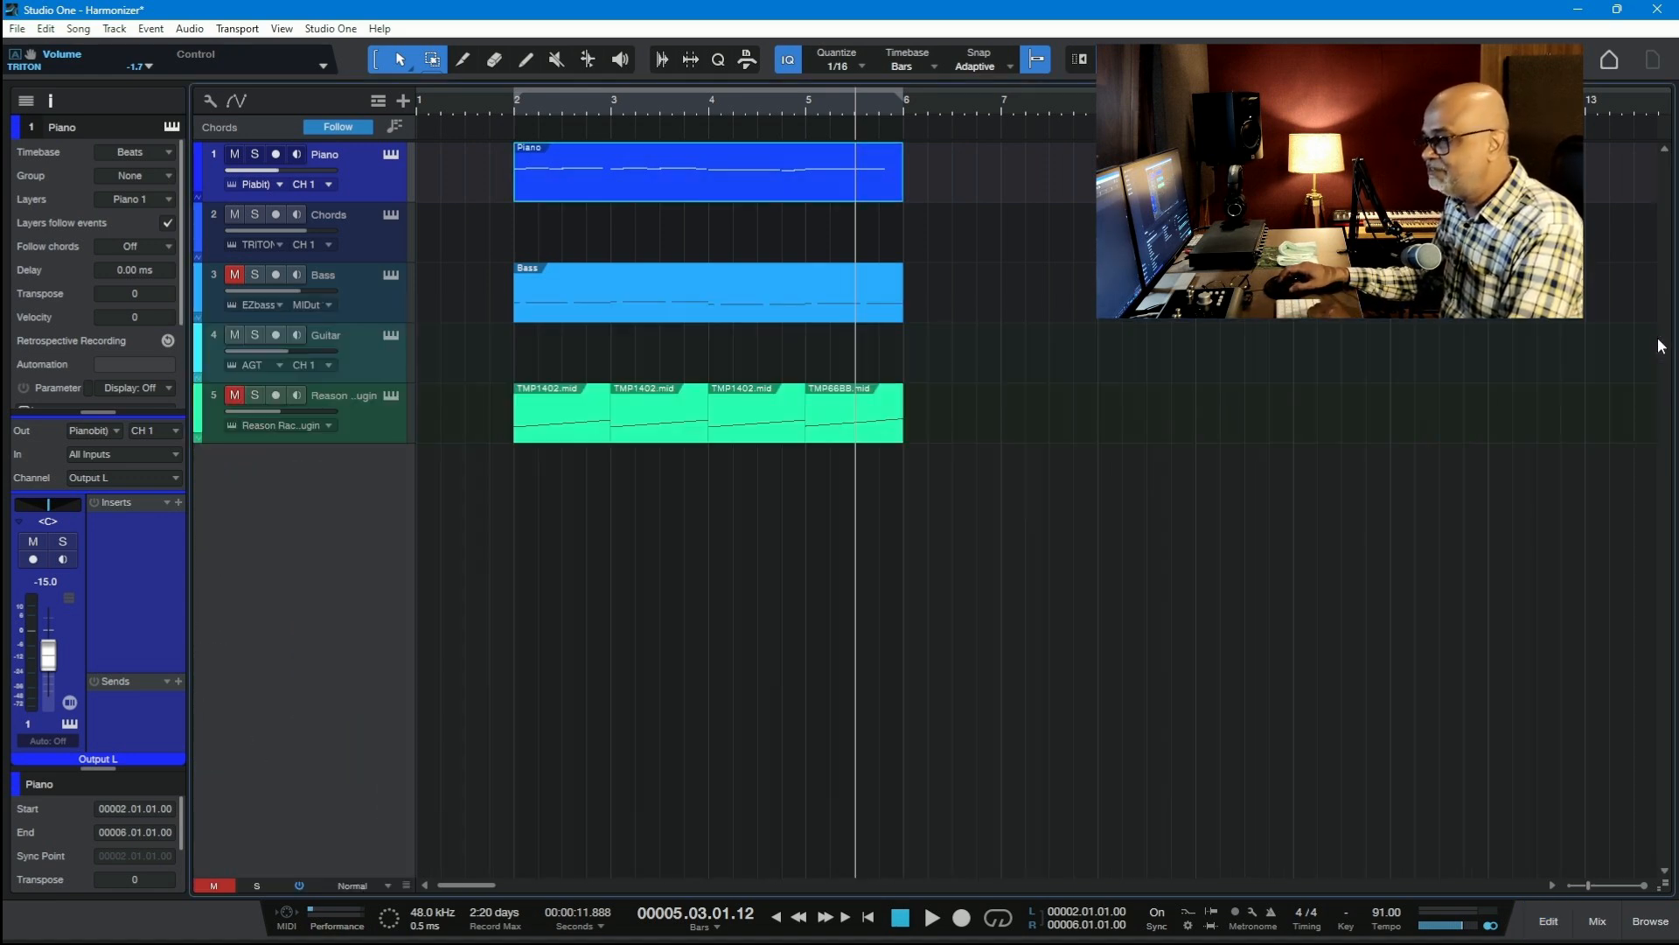
Copy the Bass event onto the empty Chords track at bar 2
{"action": "left_click", "coordinate": [357, 236]}
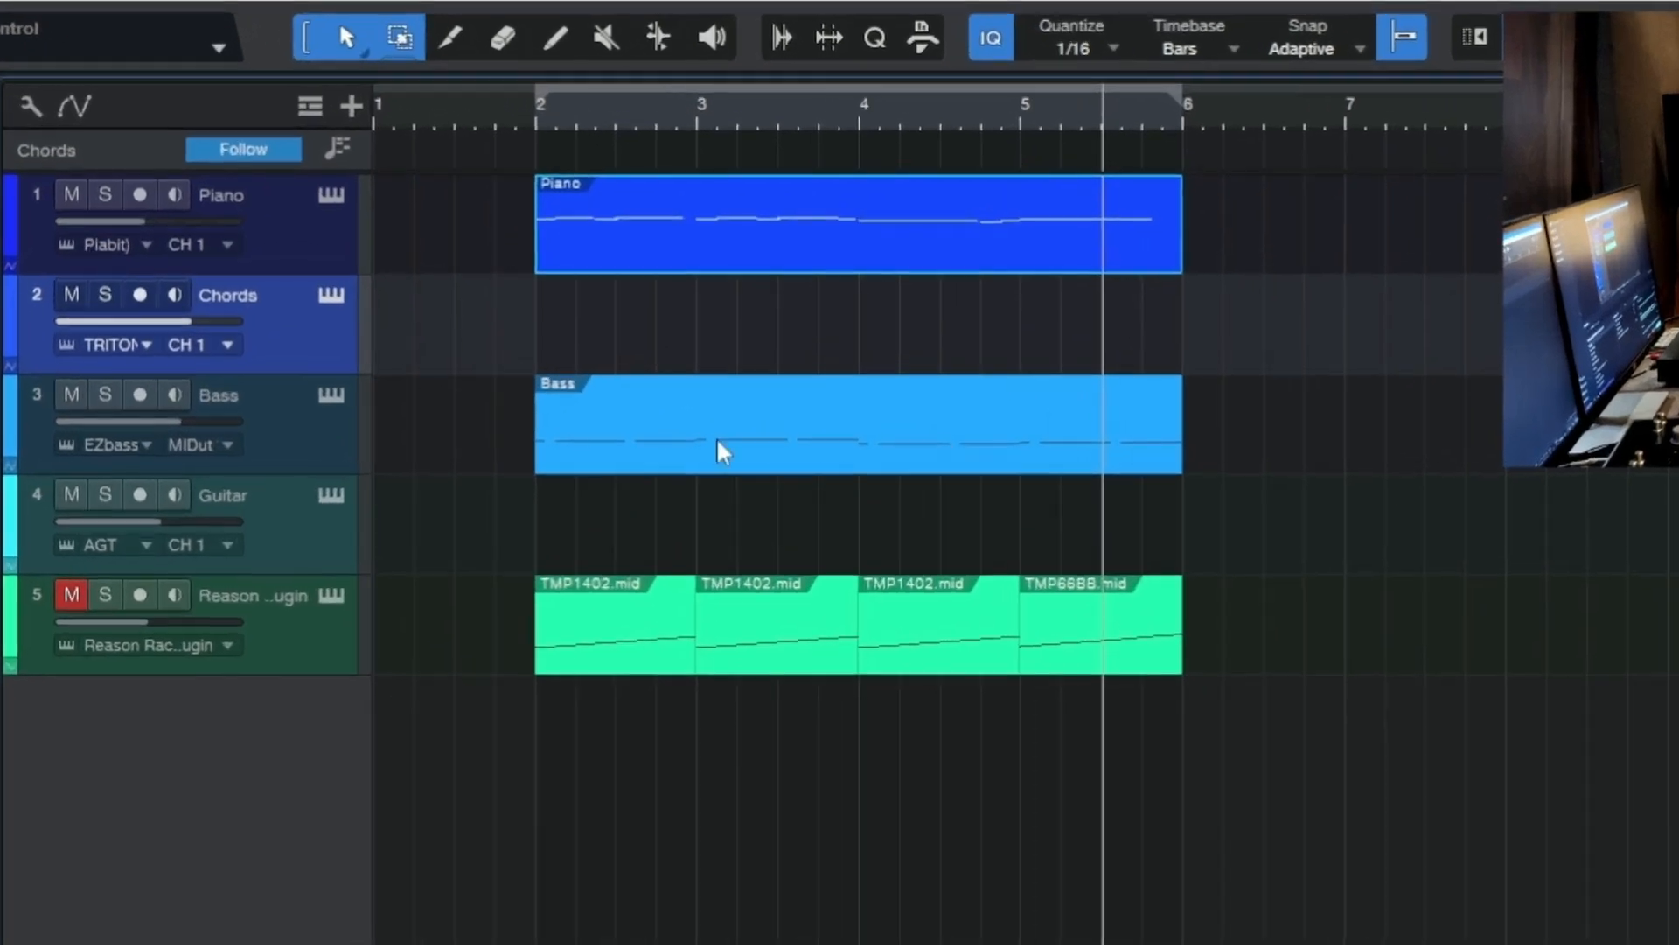
{"action": "left_click", "coordinate": [647, 303]}
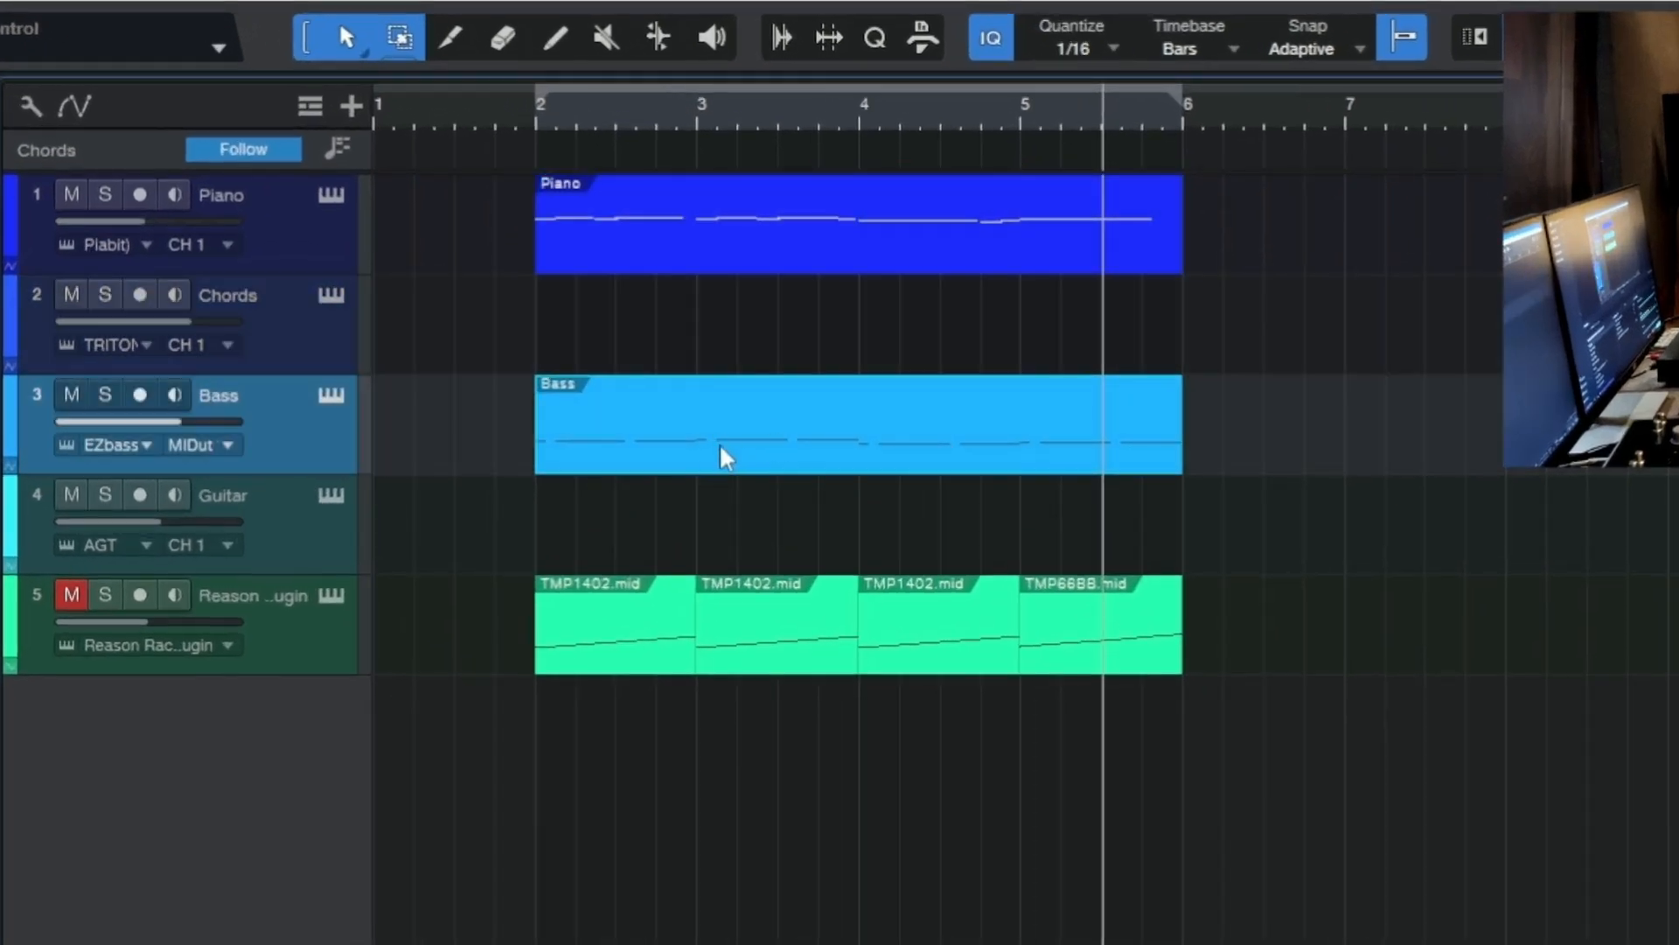
{"action": "left_click", "coordinate": [308, 348]}
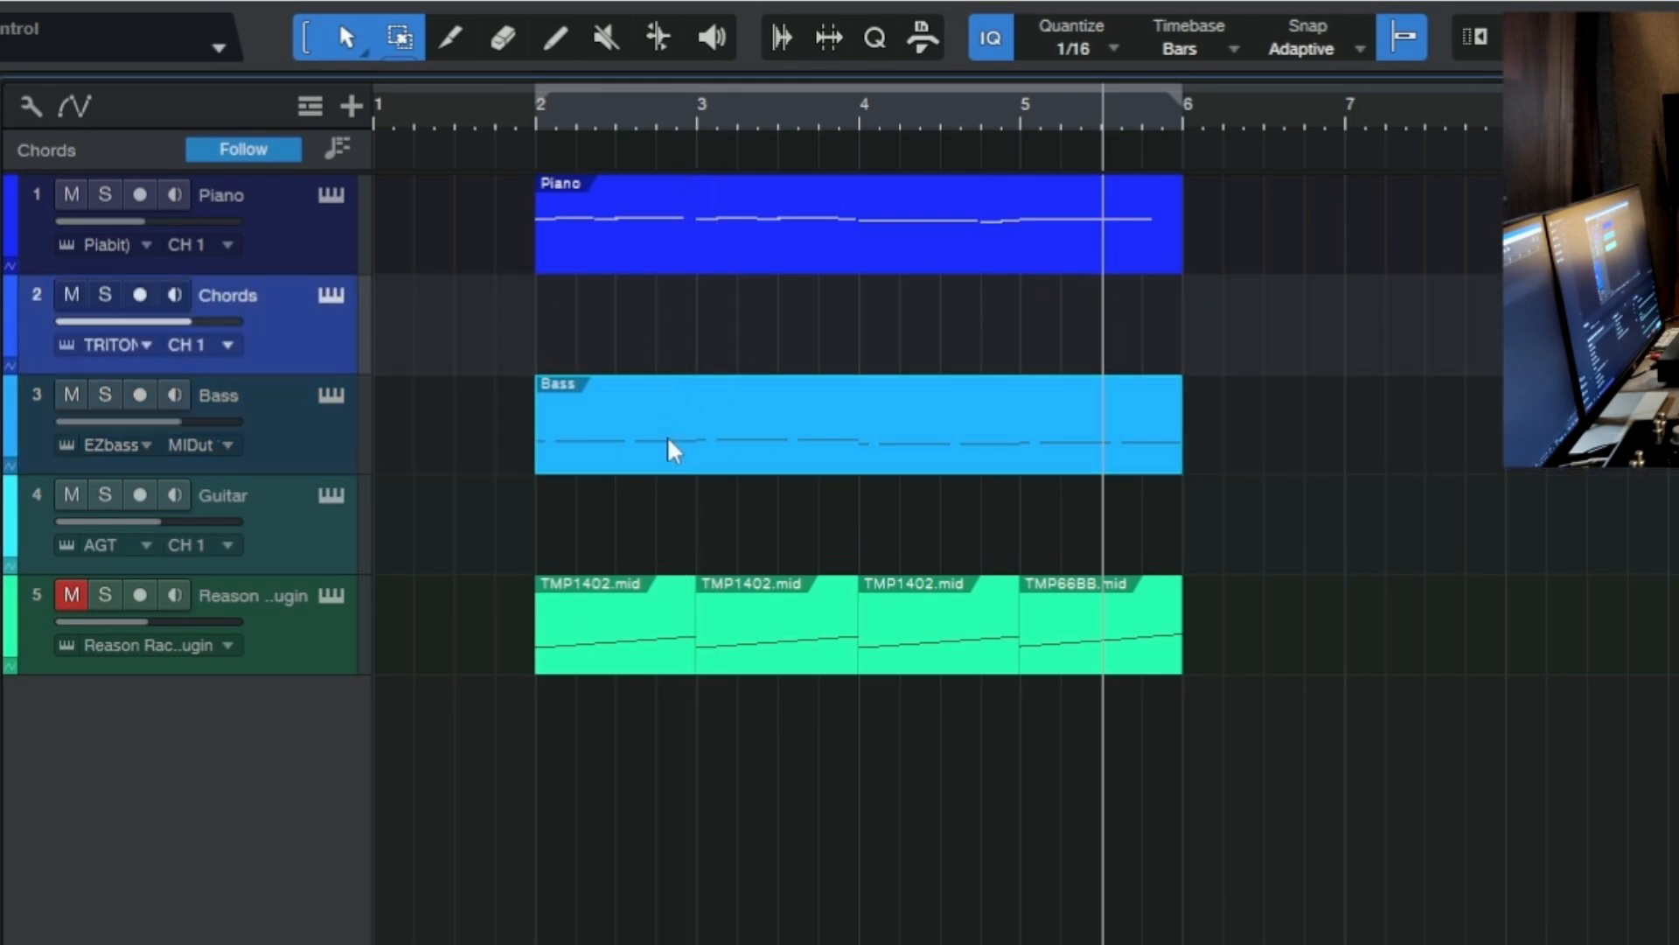
{"action": "left_click_drag", "start_coordinate": [674, 449], "coordinate": [681, 379]}
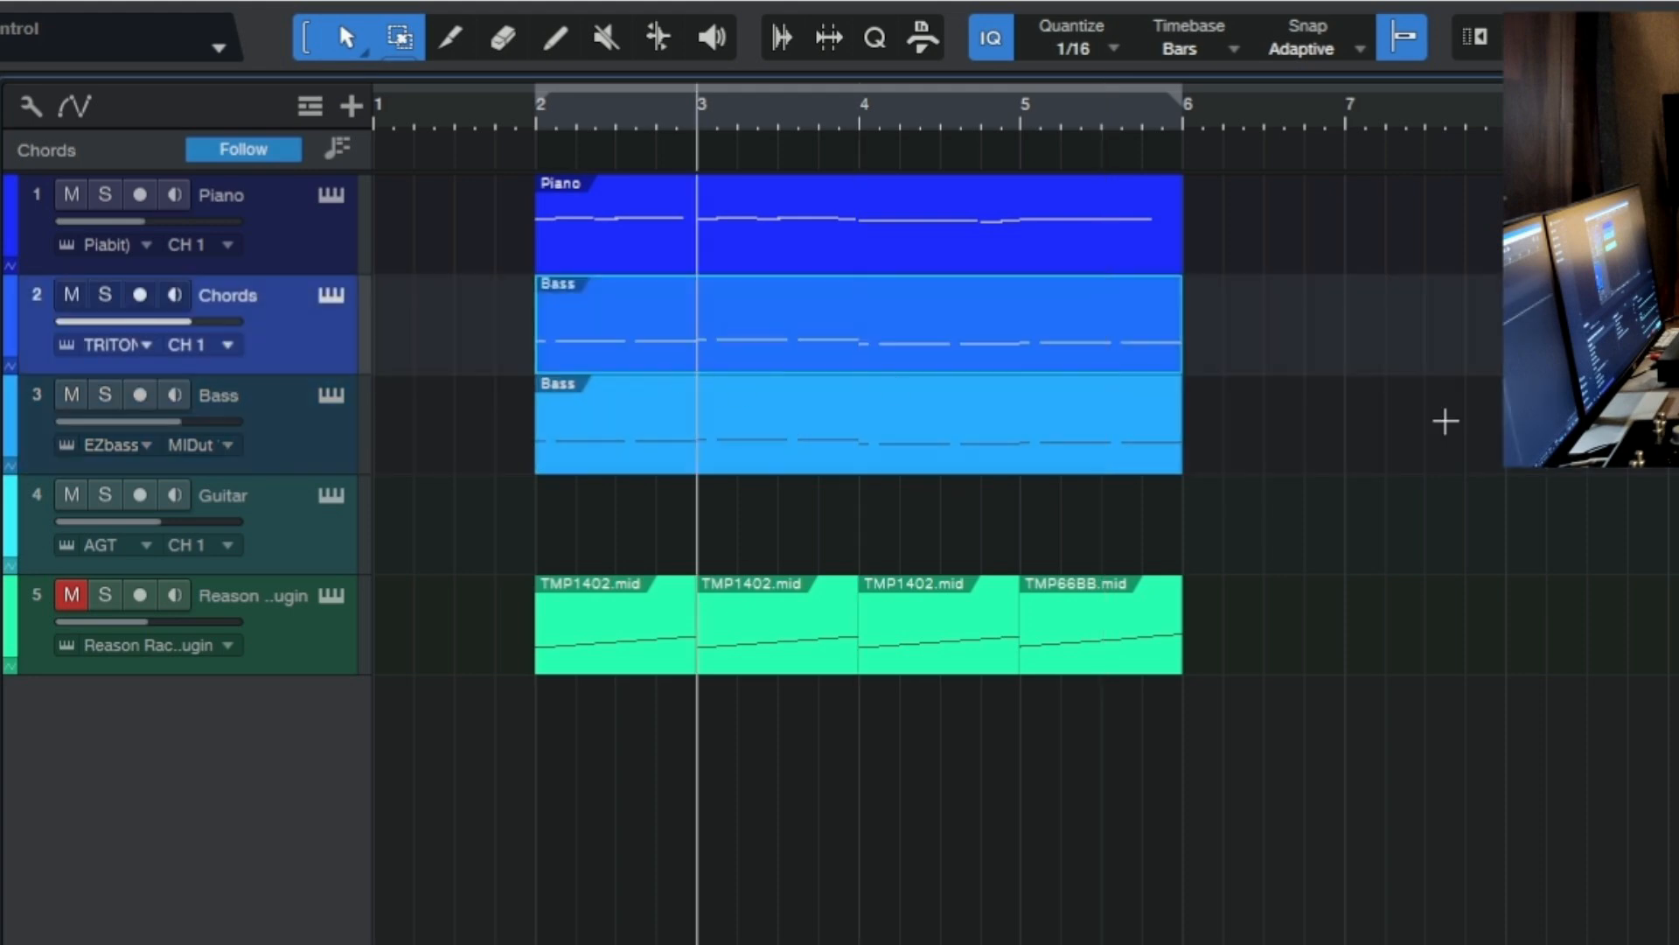
{"action": "left_click", "coordinate": [1343, 372]}
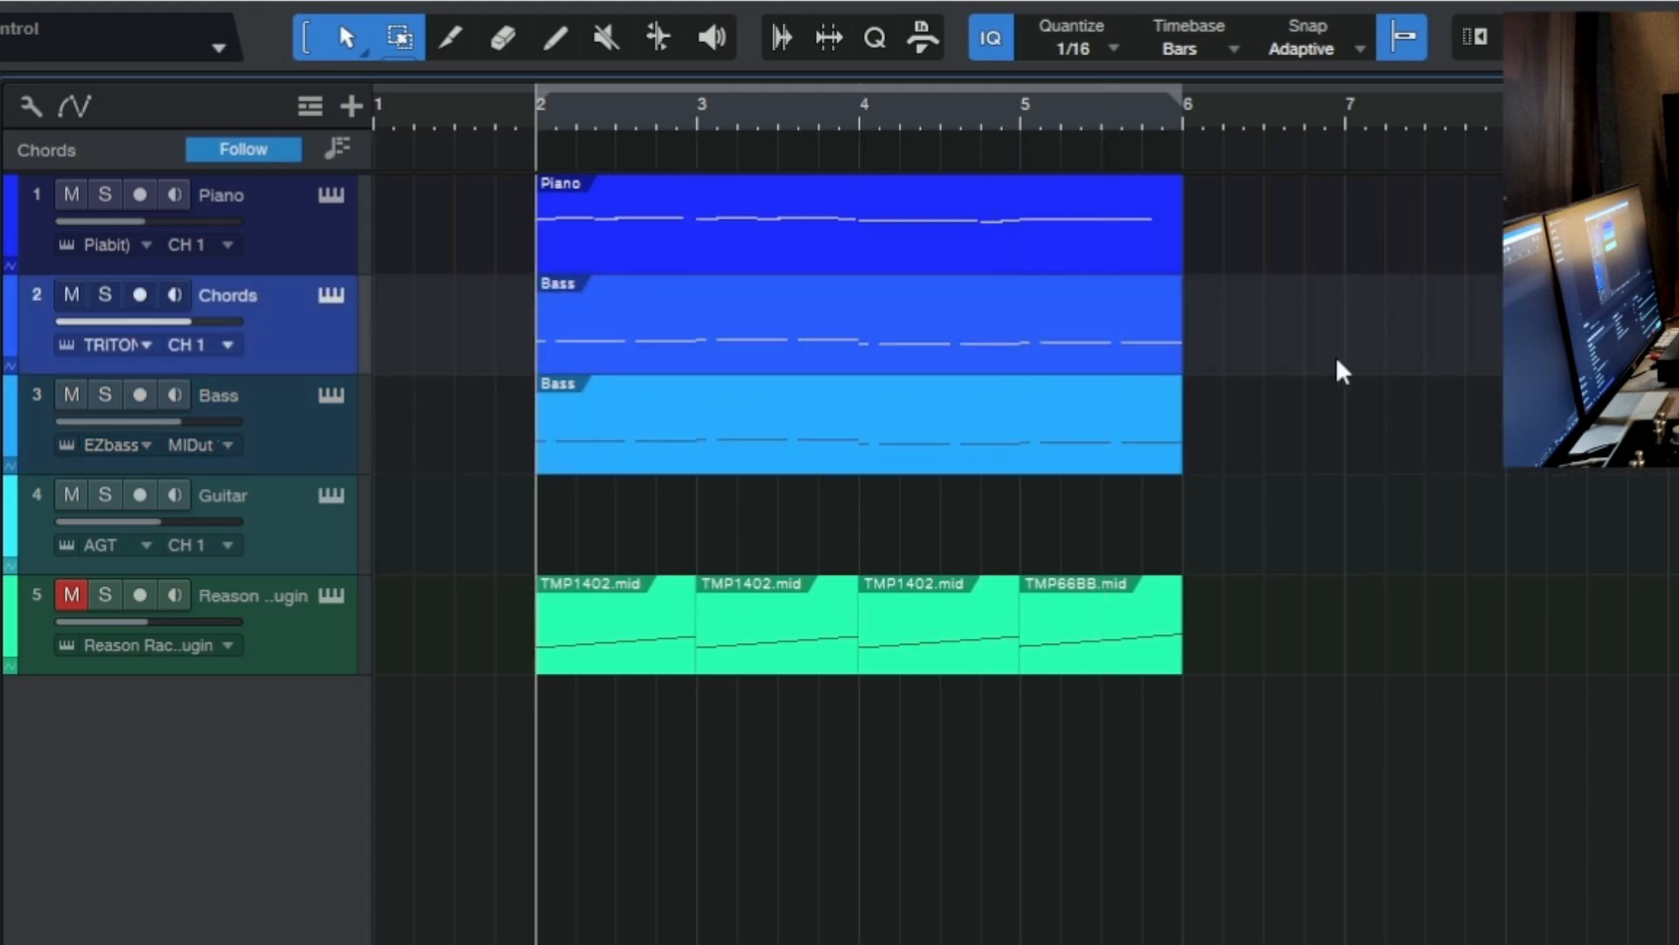
Open the copied Bass event on the Chords track and harmonize its notes with Stack Notes (Simple), Triad above
{"action": "double_click", "coordinate": [1120, 356]}
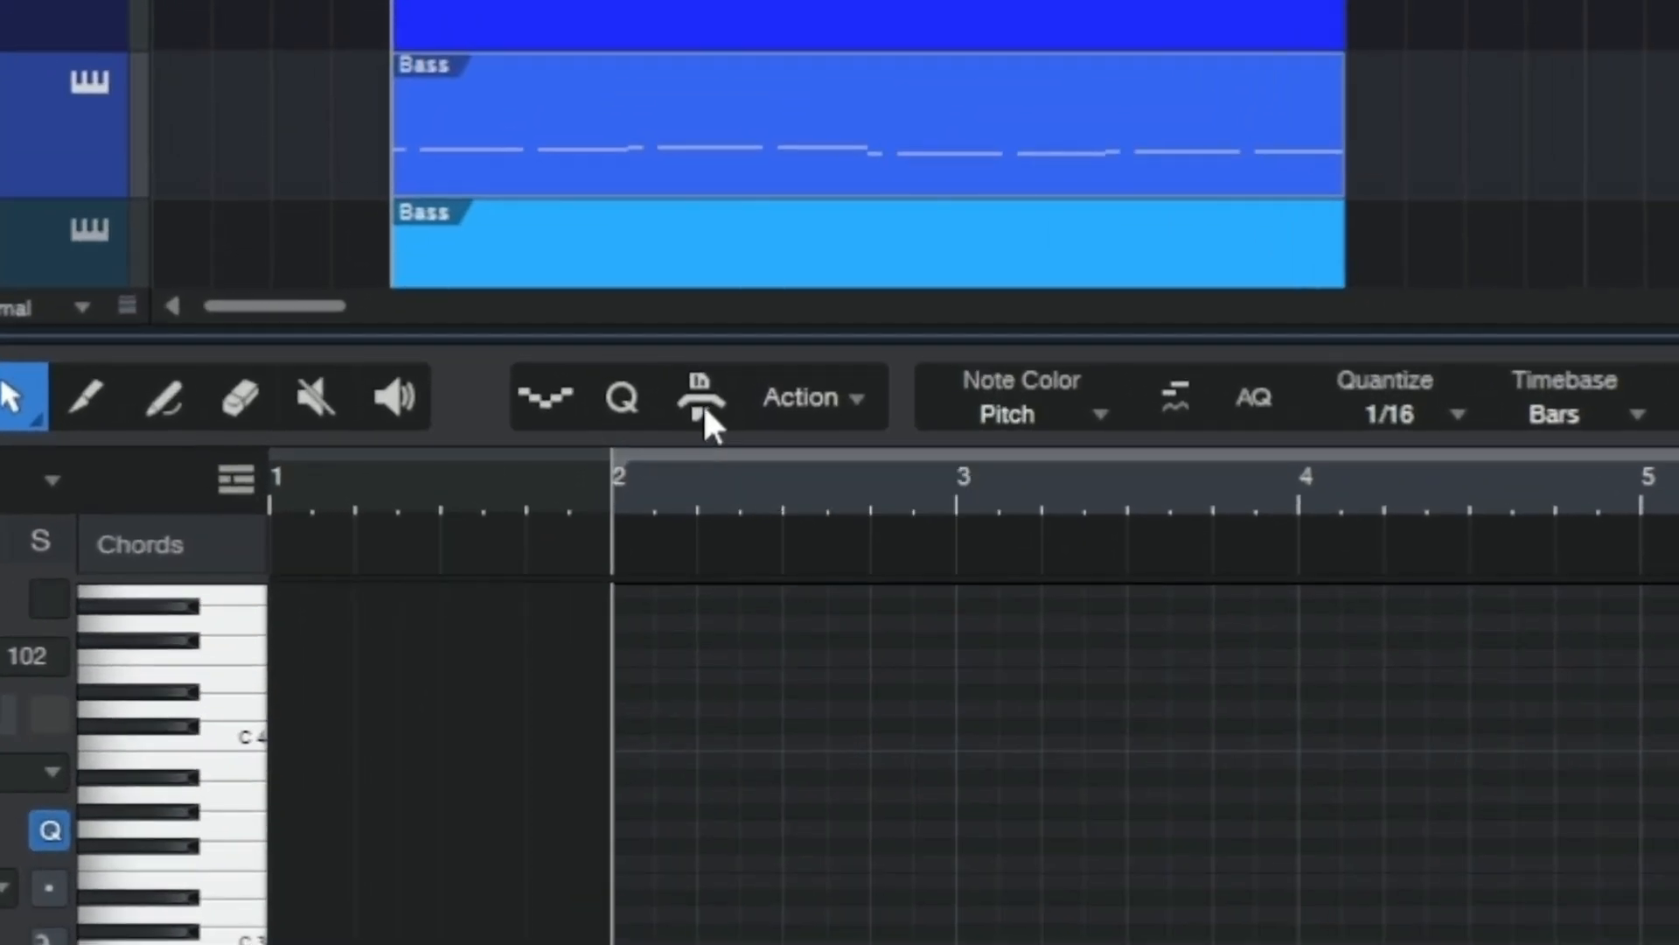
{"action": "left_click", "coordinate": [702, 87]}
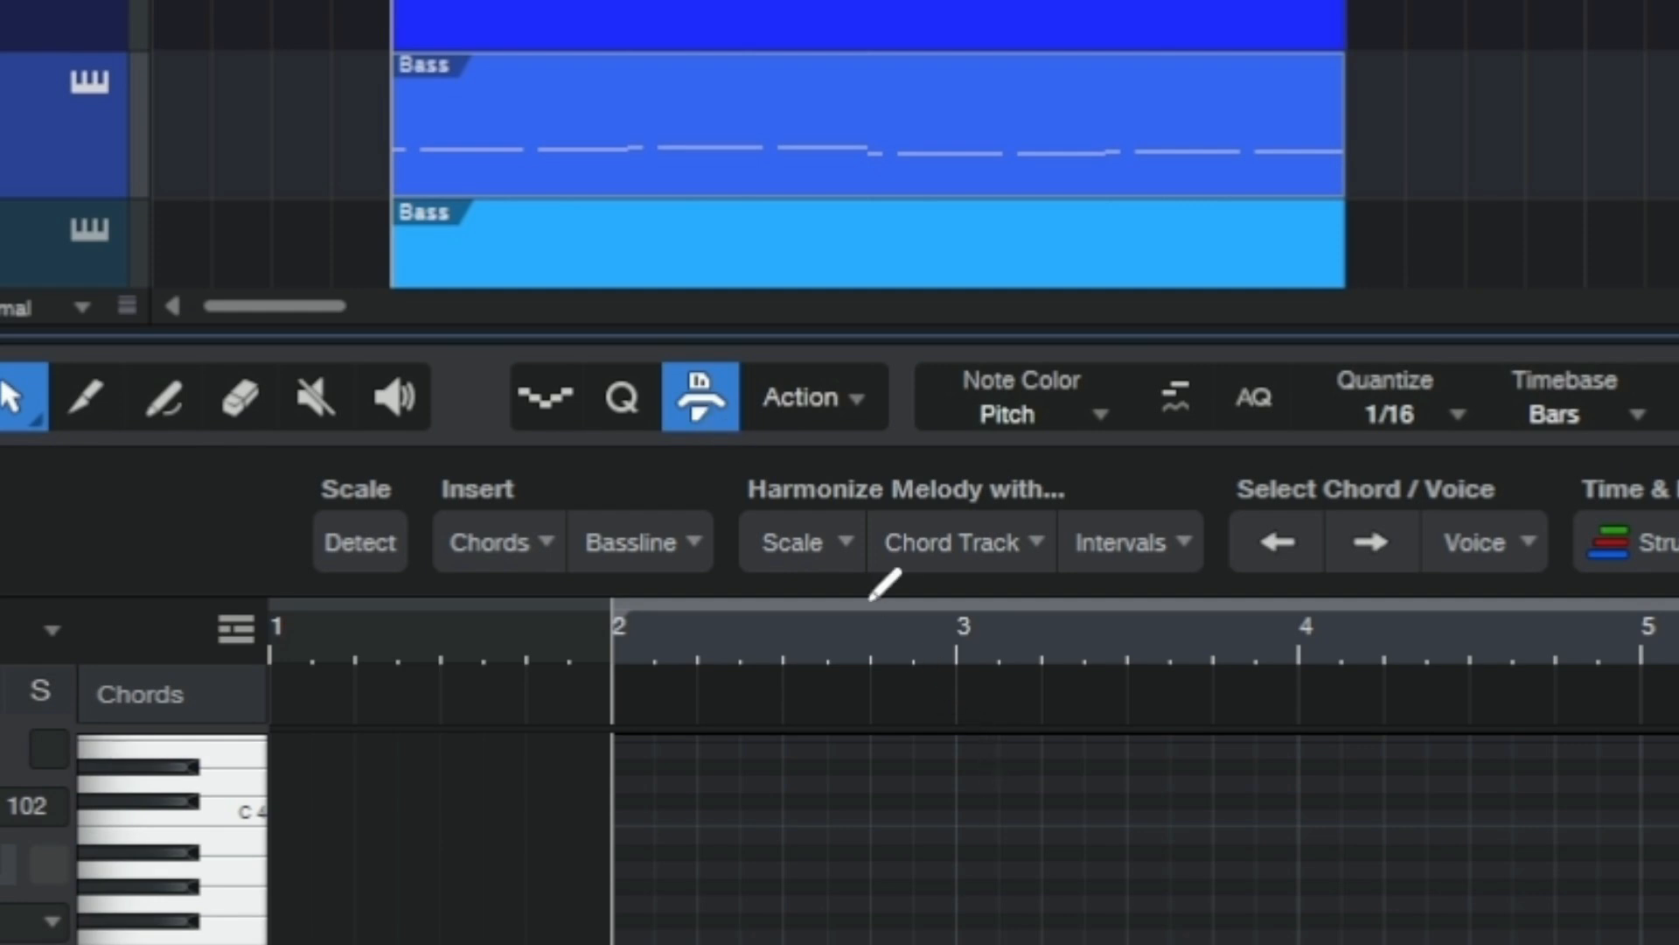
{"action": "left_click", "coordinate": [845, 544]}
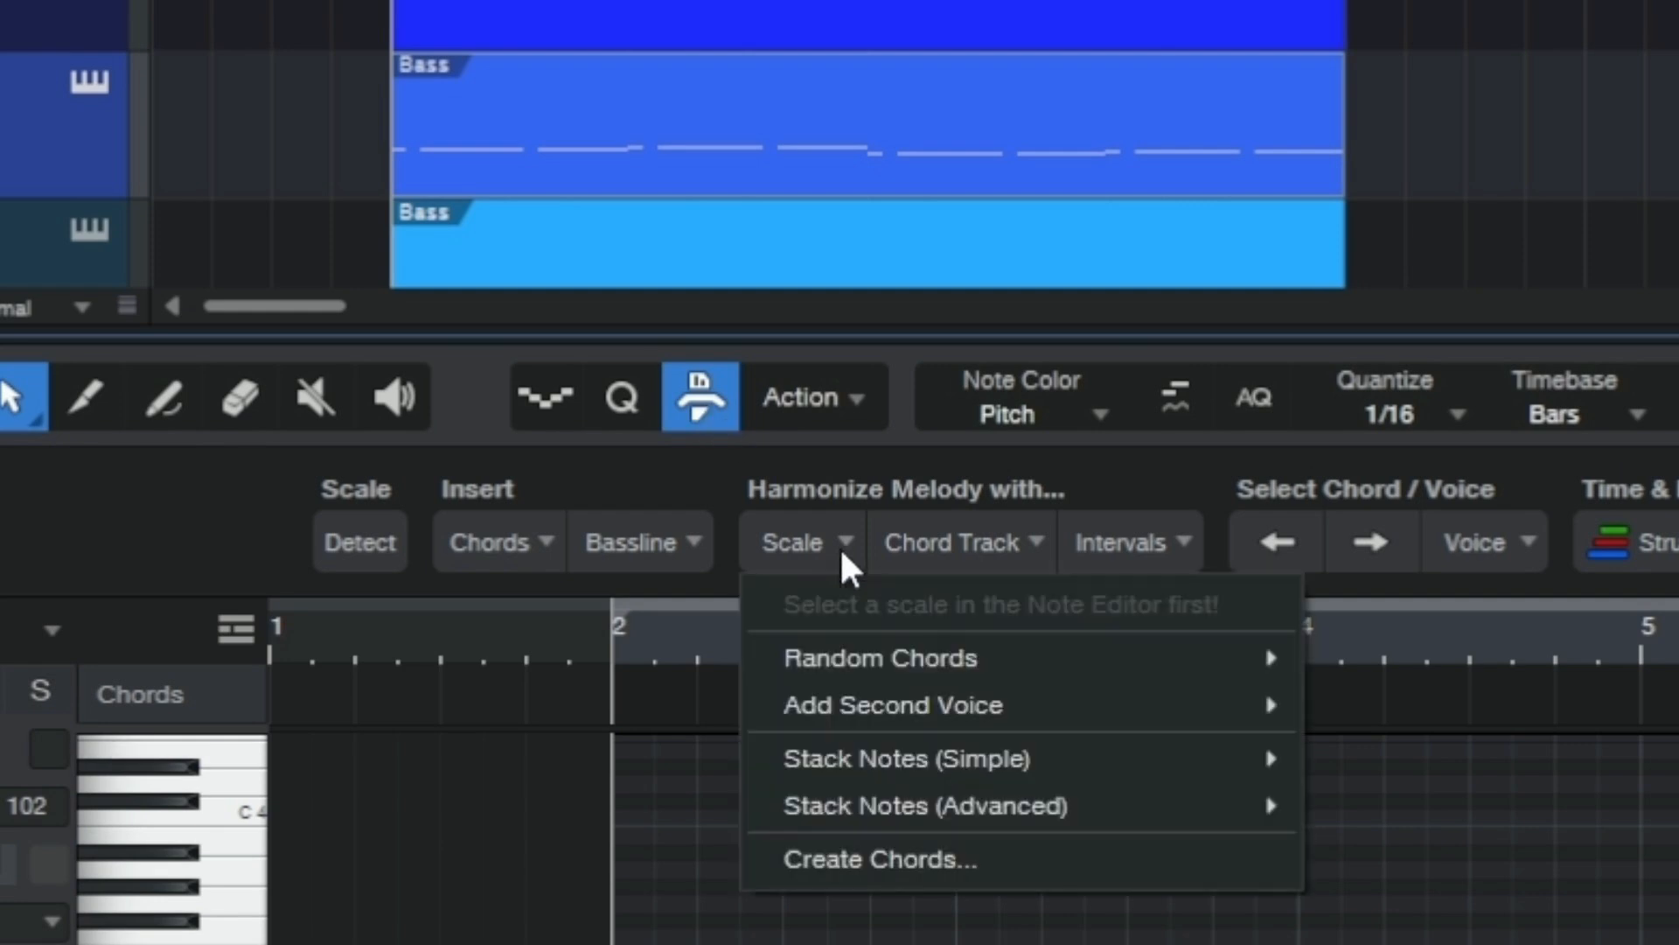
{"action": "left_click", "coordinate": [870, 770]}
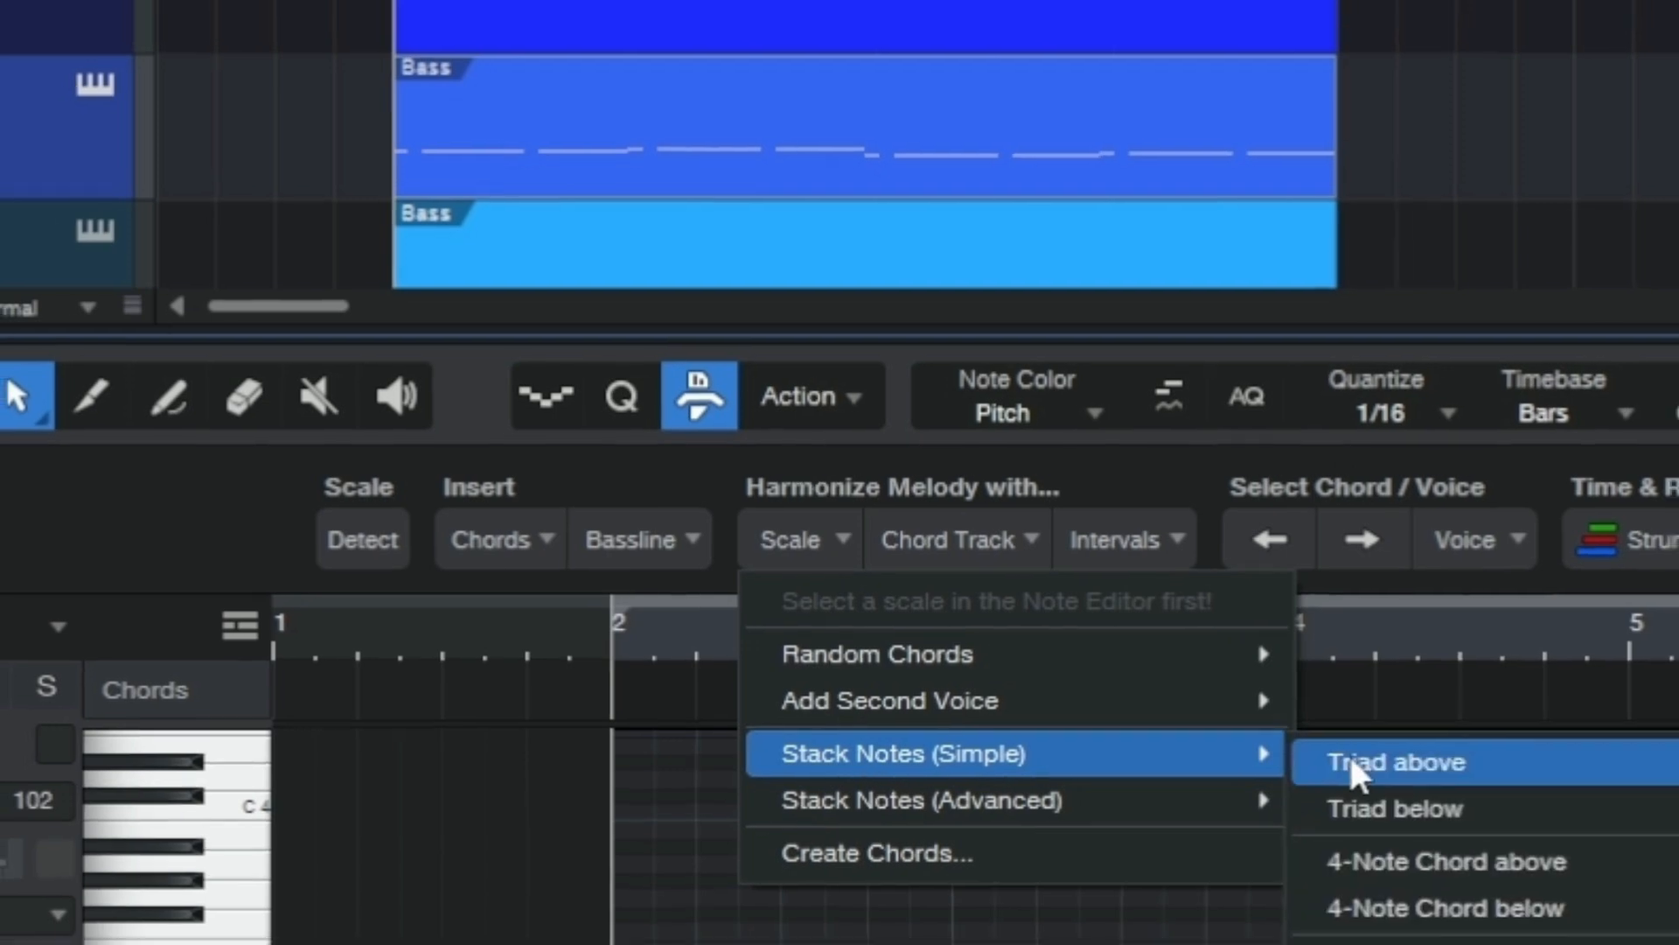
{"action": "left_click", "coordinate": [1364, 774]}
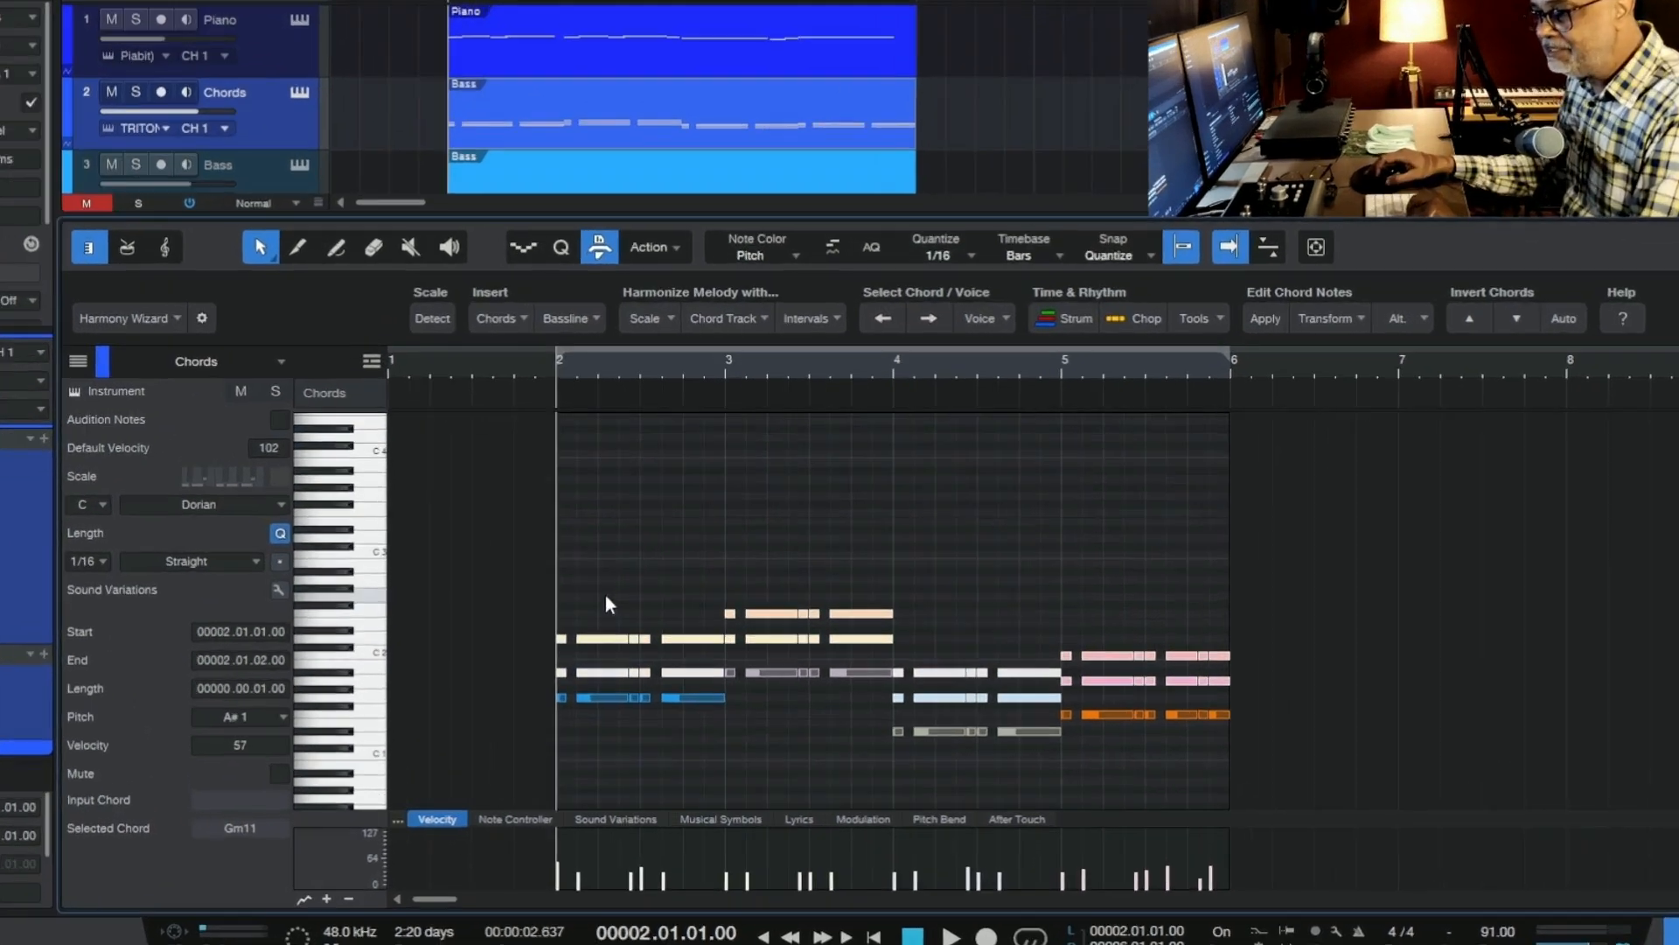
Transfer the chords from the Chords track's event into the song's chord track at bars 2 to 5
{"action": "left_click_drag", "start_coordinate": [558, 610], "coordinate": [973, 740]}
{"action": "left_click_drag", "start_coordinate": [1083, 678], "coordinate": [1450, 747]}
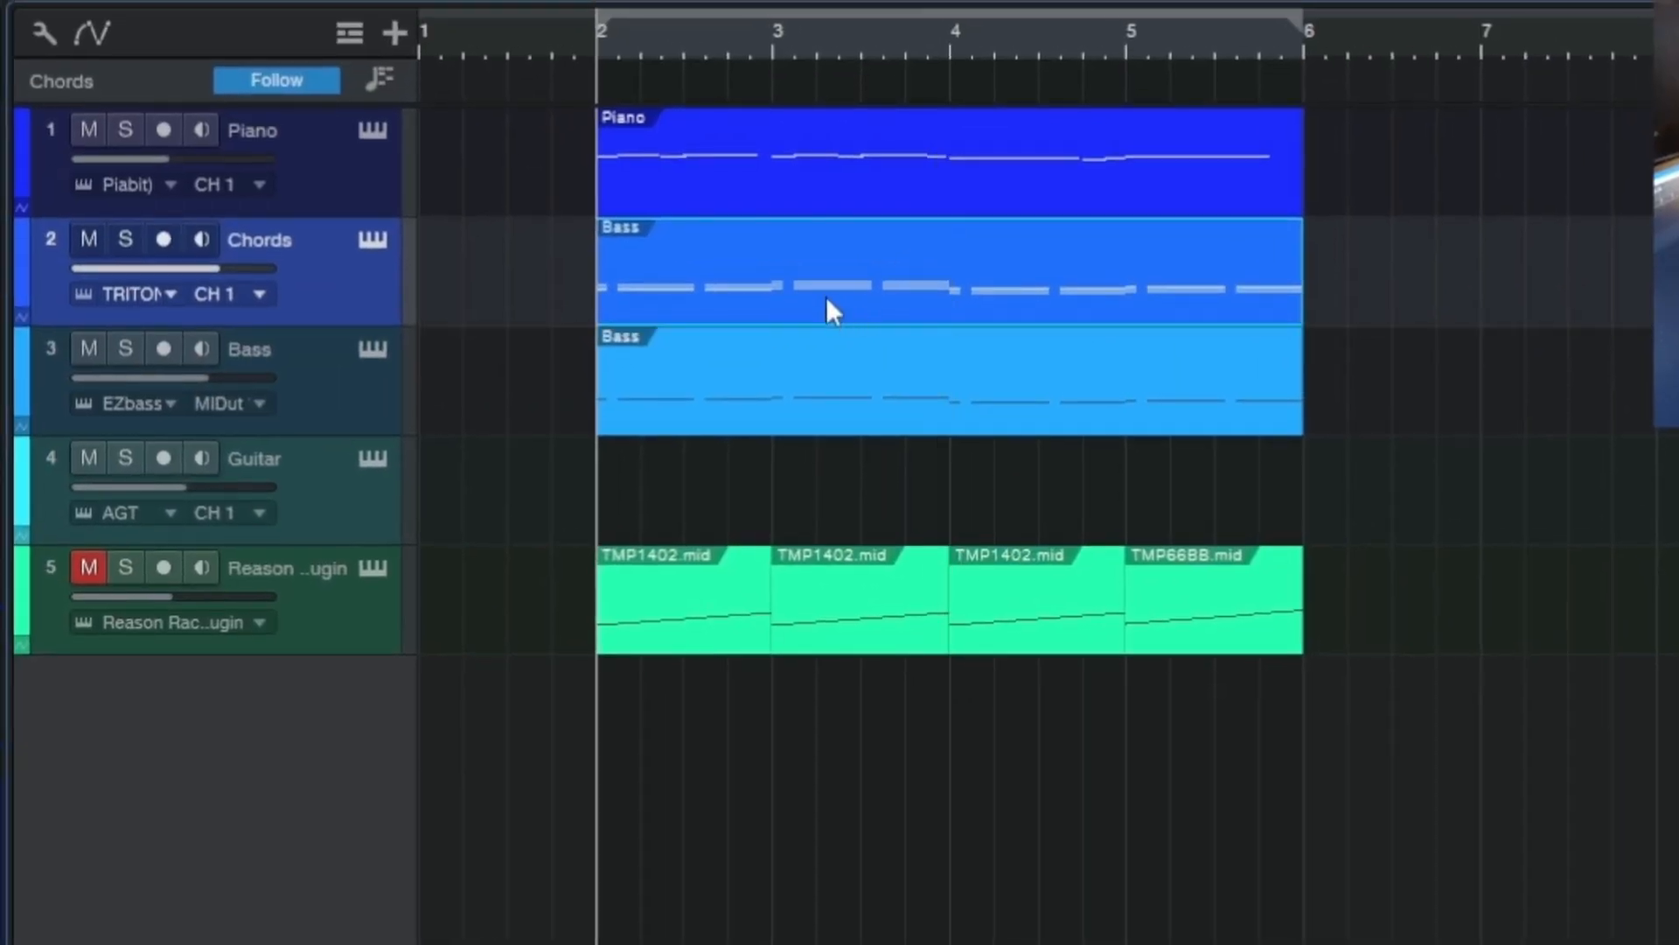
{"action": "left_click_drag", "start_coordinate": [826, 295], "coordinate": [831, 94]}
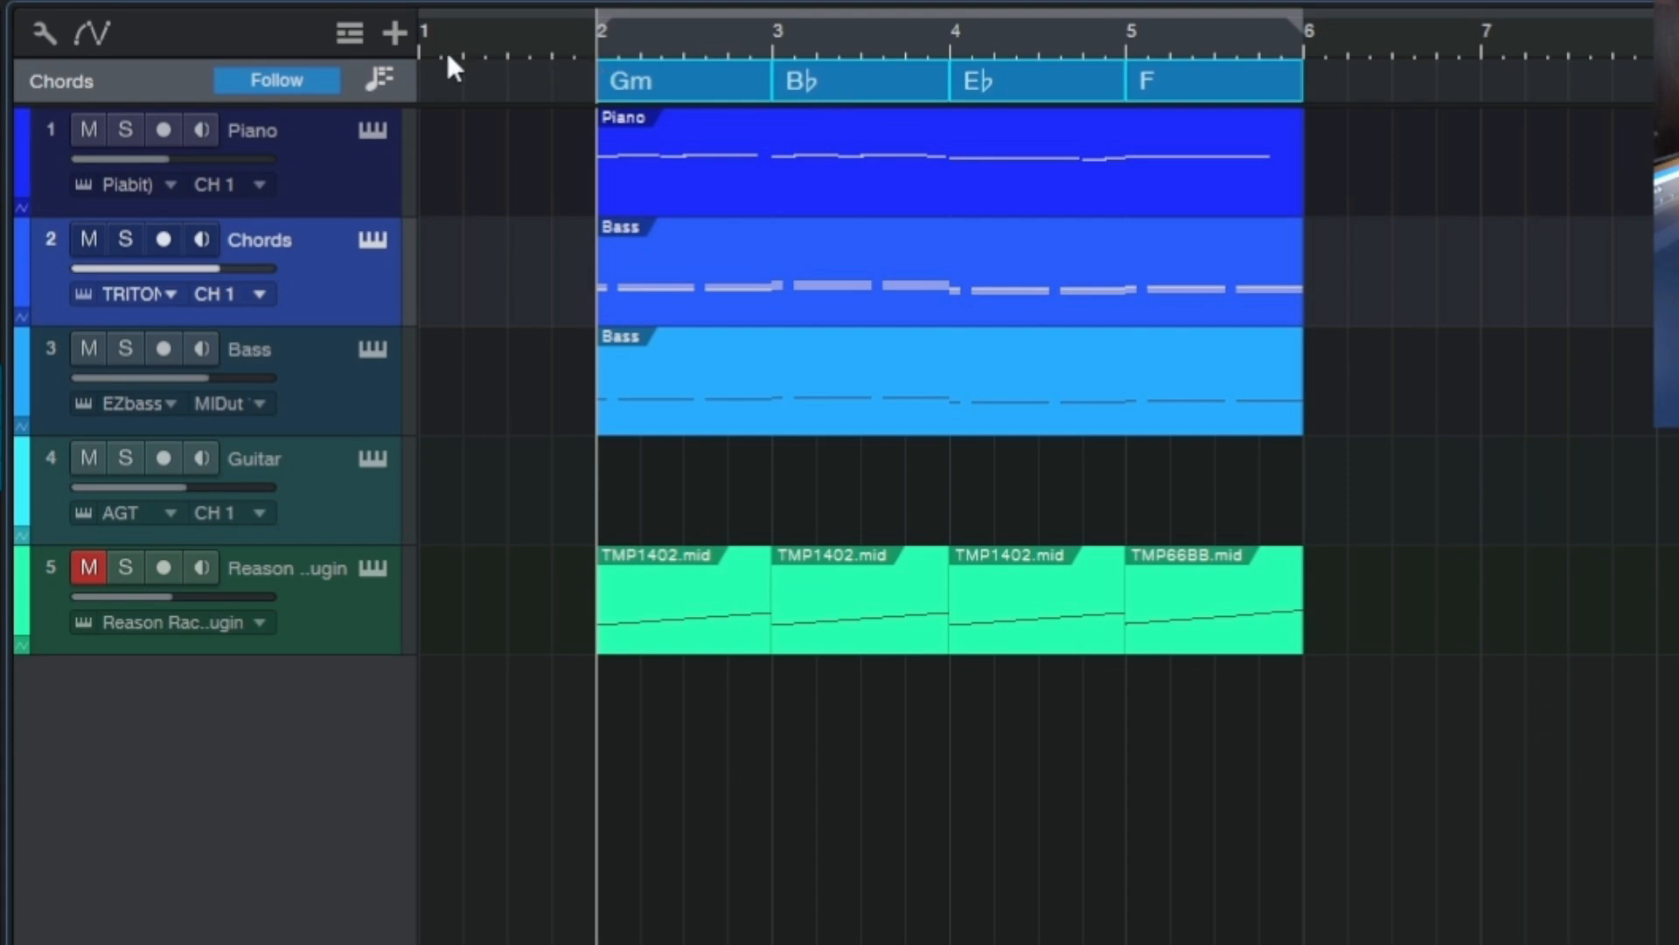
Hide the chord track in the arrangement and show it again
{"action": "left_click", "coordinate": [356, 36]}
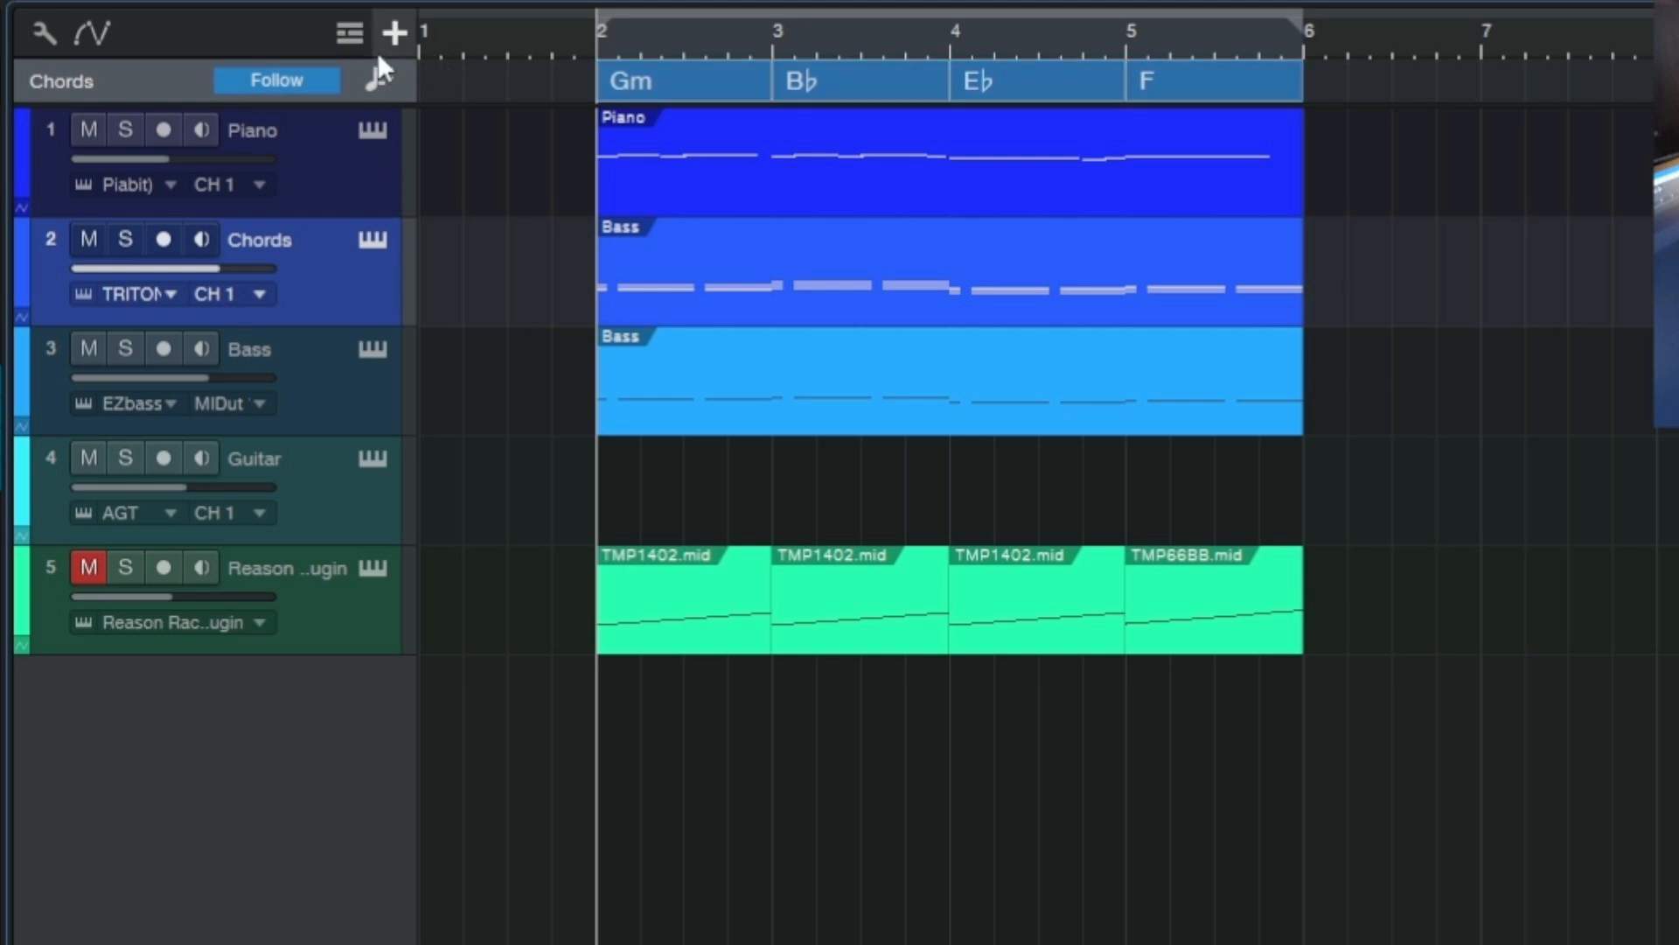
{"action": "left_click", "coordinate": [357, 37]}
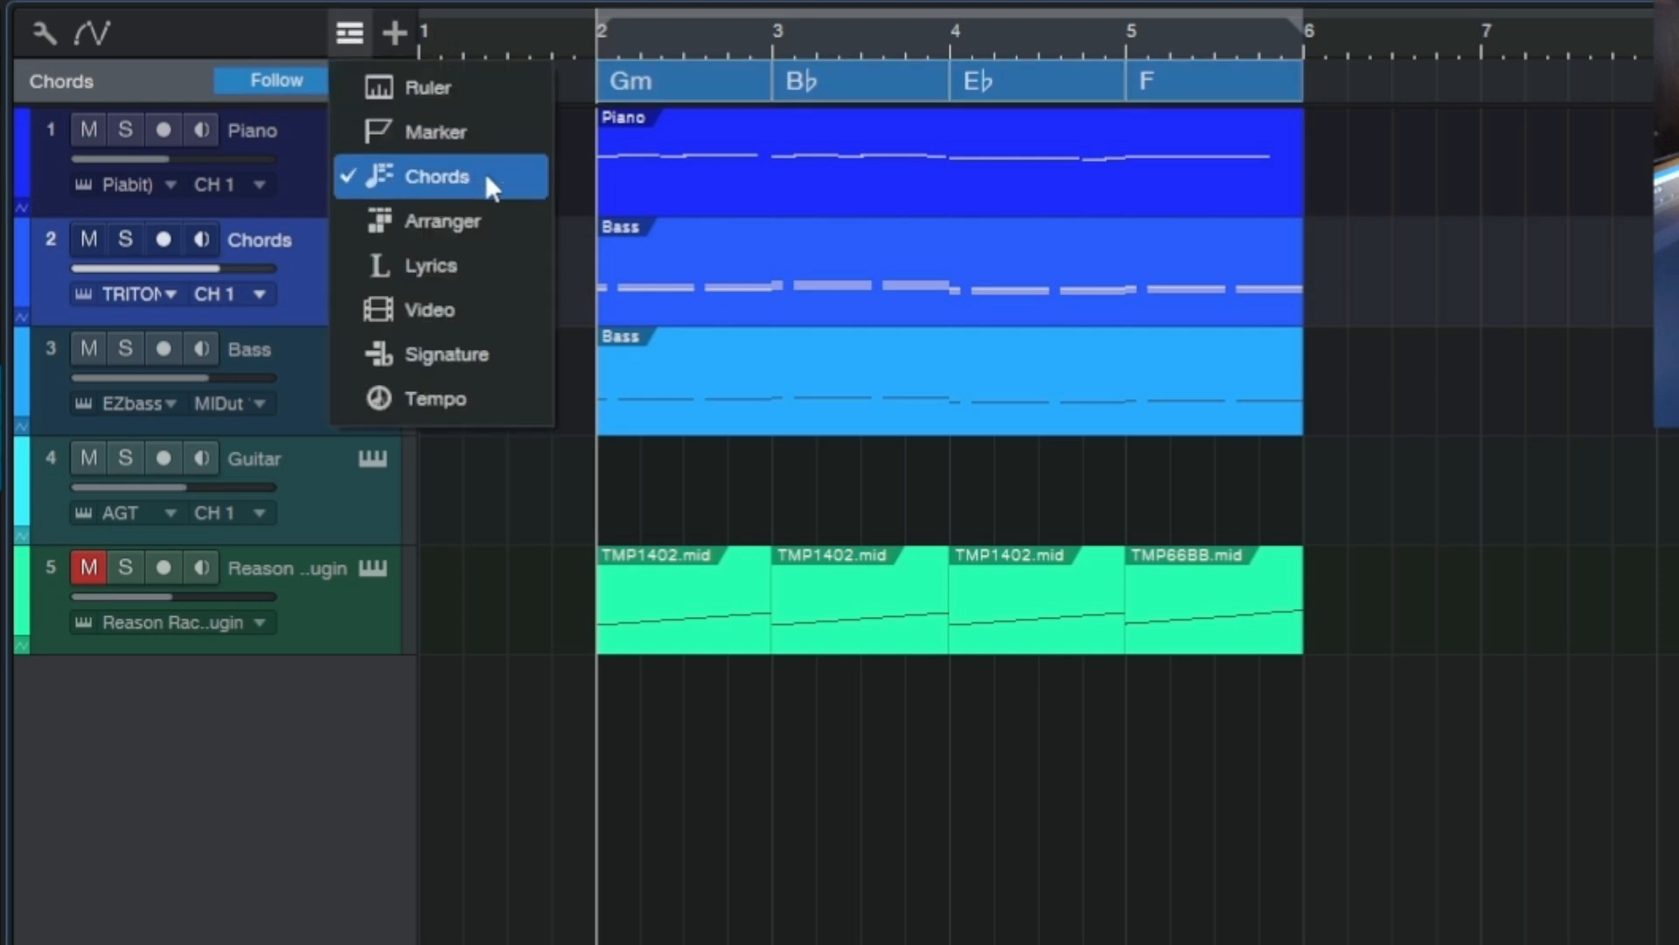
{"action": "left_click", "coordinate": [413, 174]}
{"action": "left_click", "coordinate": [351, 37]}
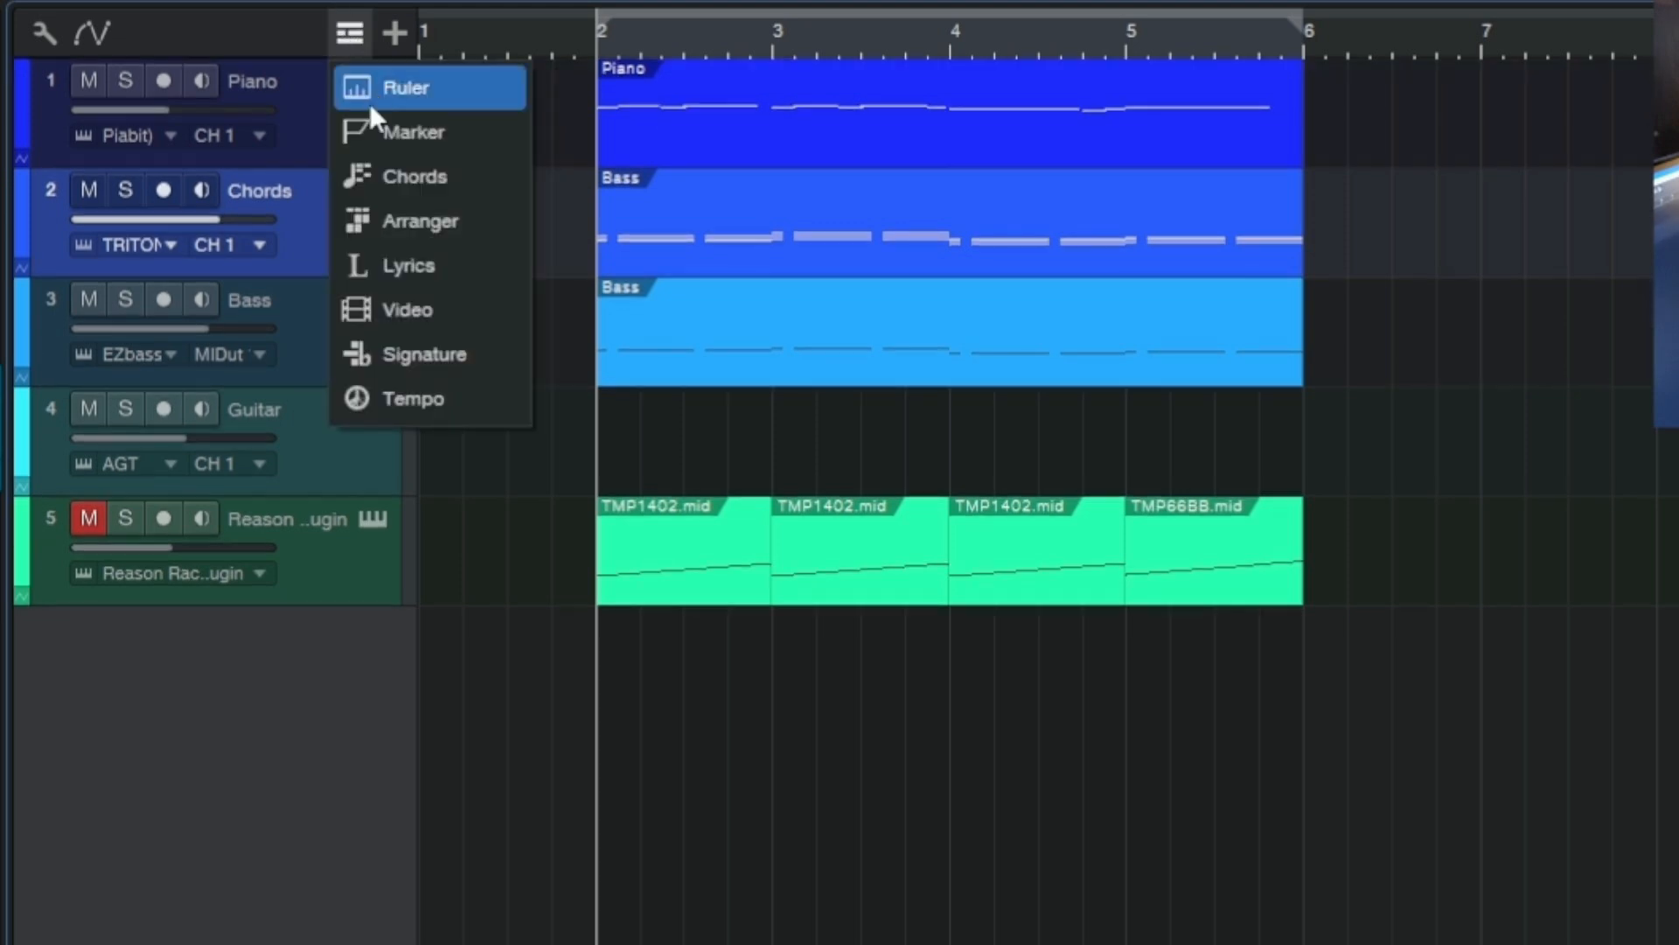
{"action": "left_click", "coordinate": [385, 172]}
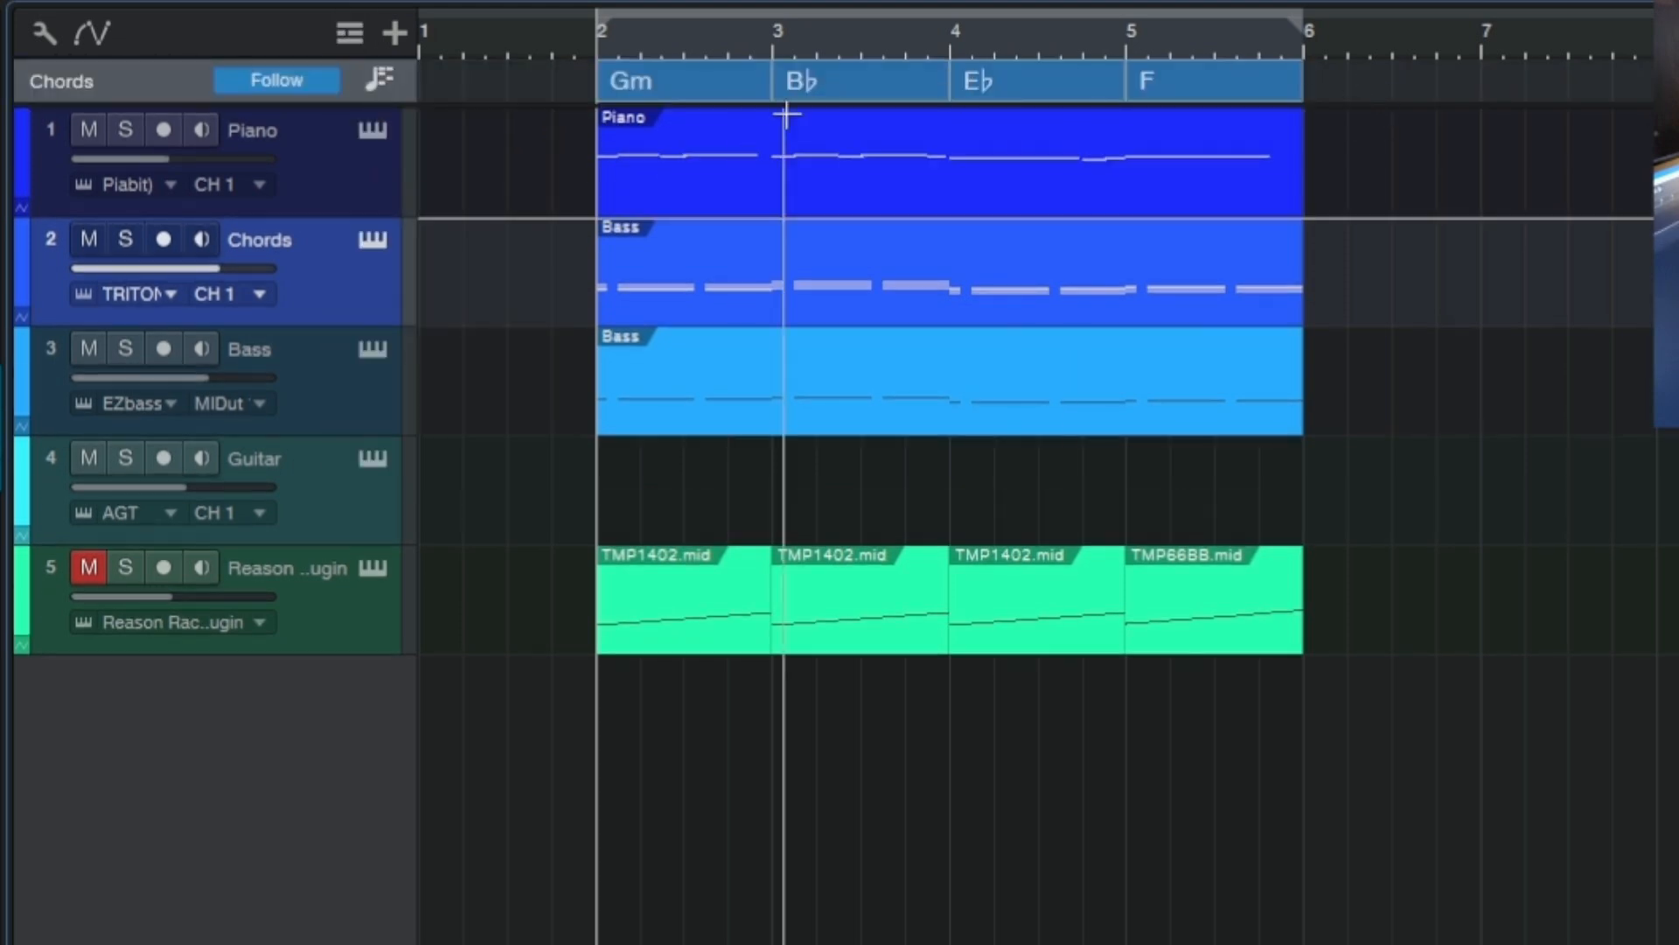
Open the Chords track's event, select all its notes, and invert the chords upward four times
{"action": "double_click", "coordinate": [831, 312]}
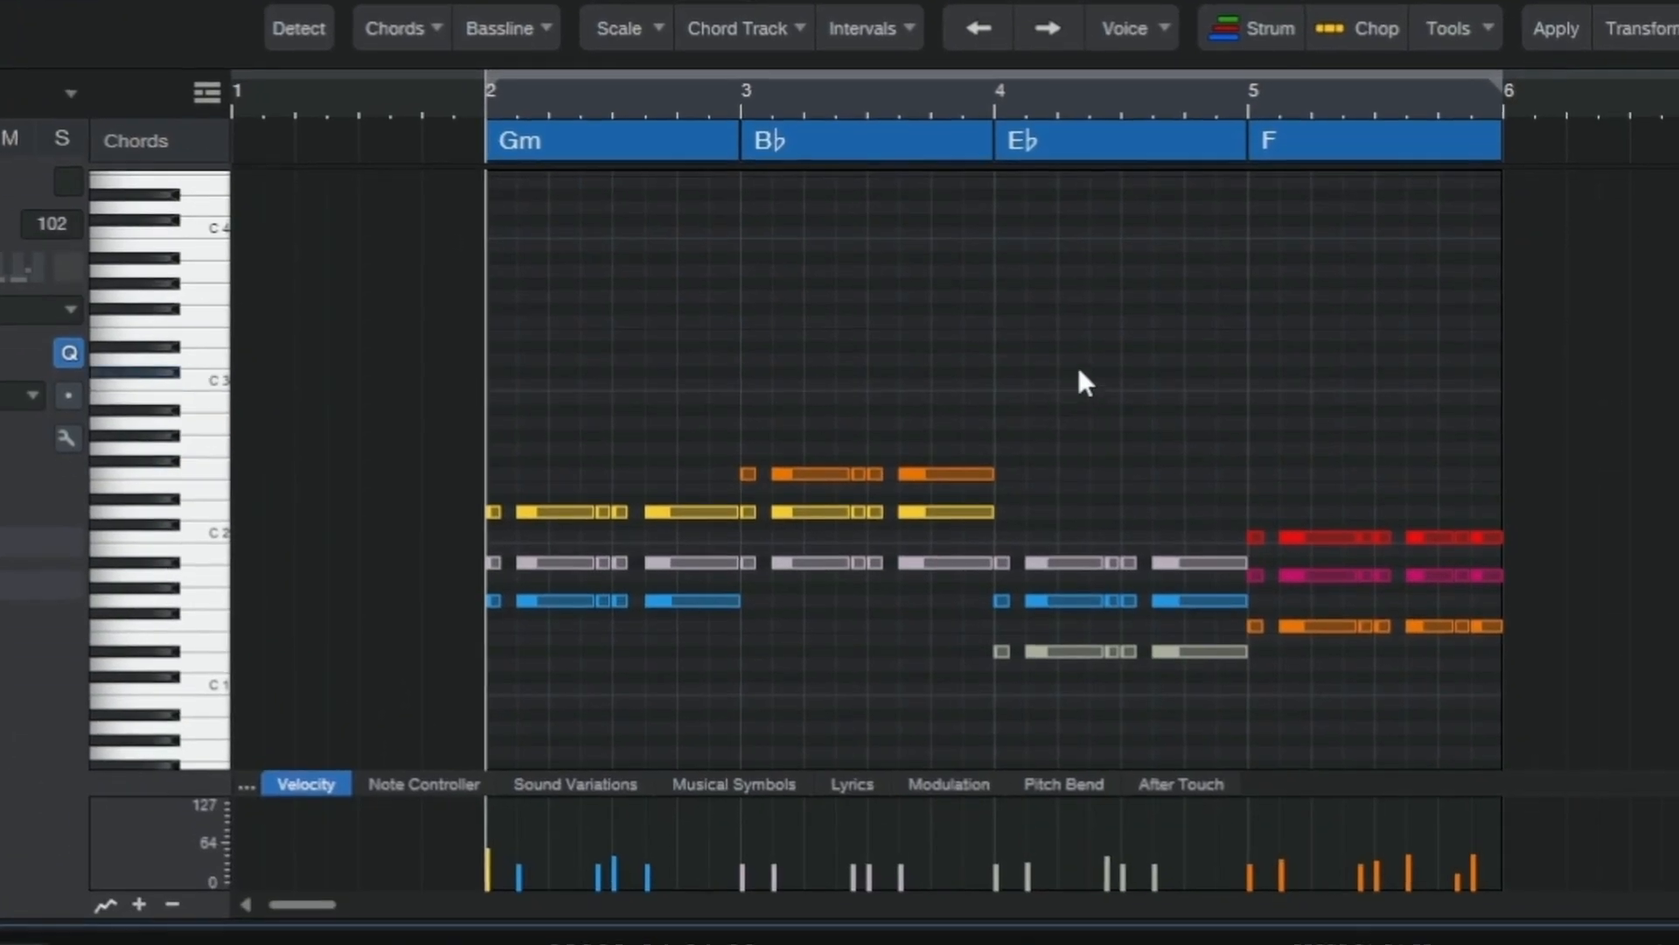
{"action": "scroll", "coordinate": [1093, 380], "scroll_direction": "down", "scroll_amount": 3}
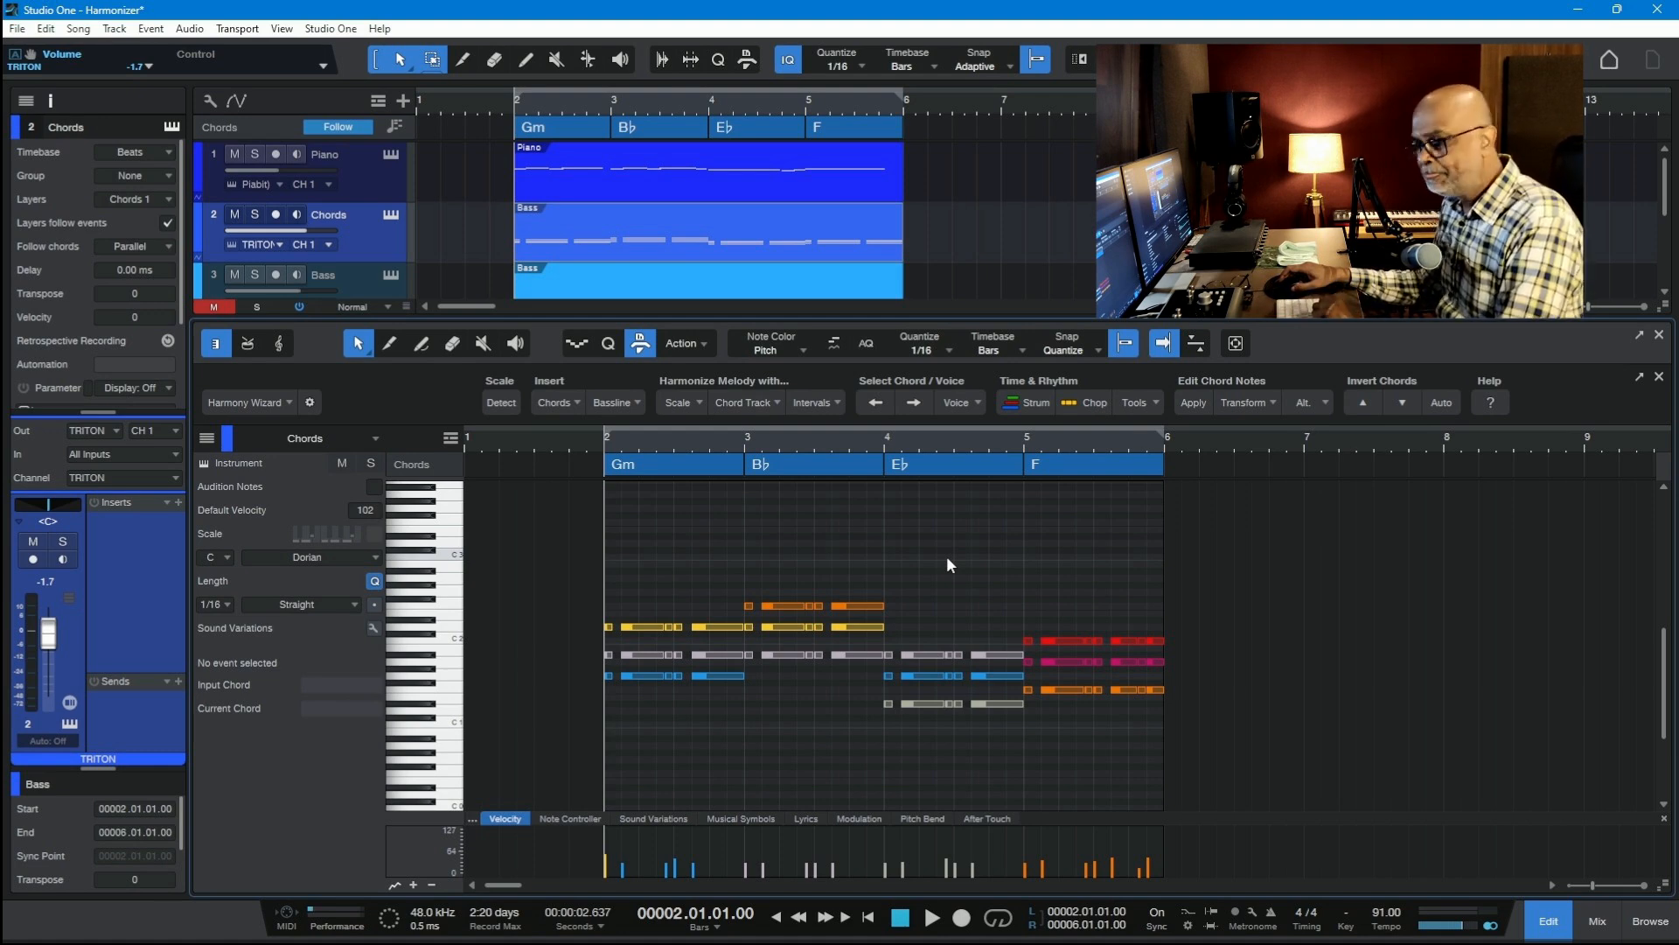
{"action": "left_click_drag", "start_coordinate": [548, 584], "coordinate": [1264, 728]}
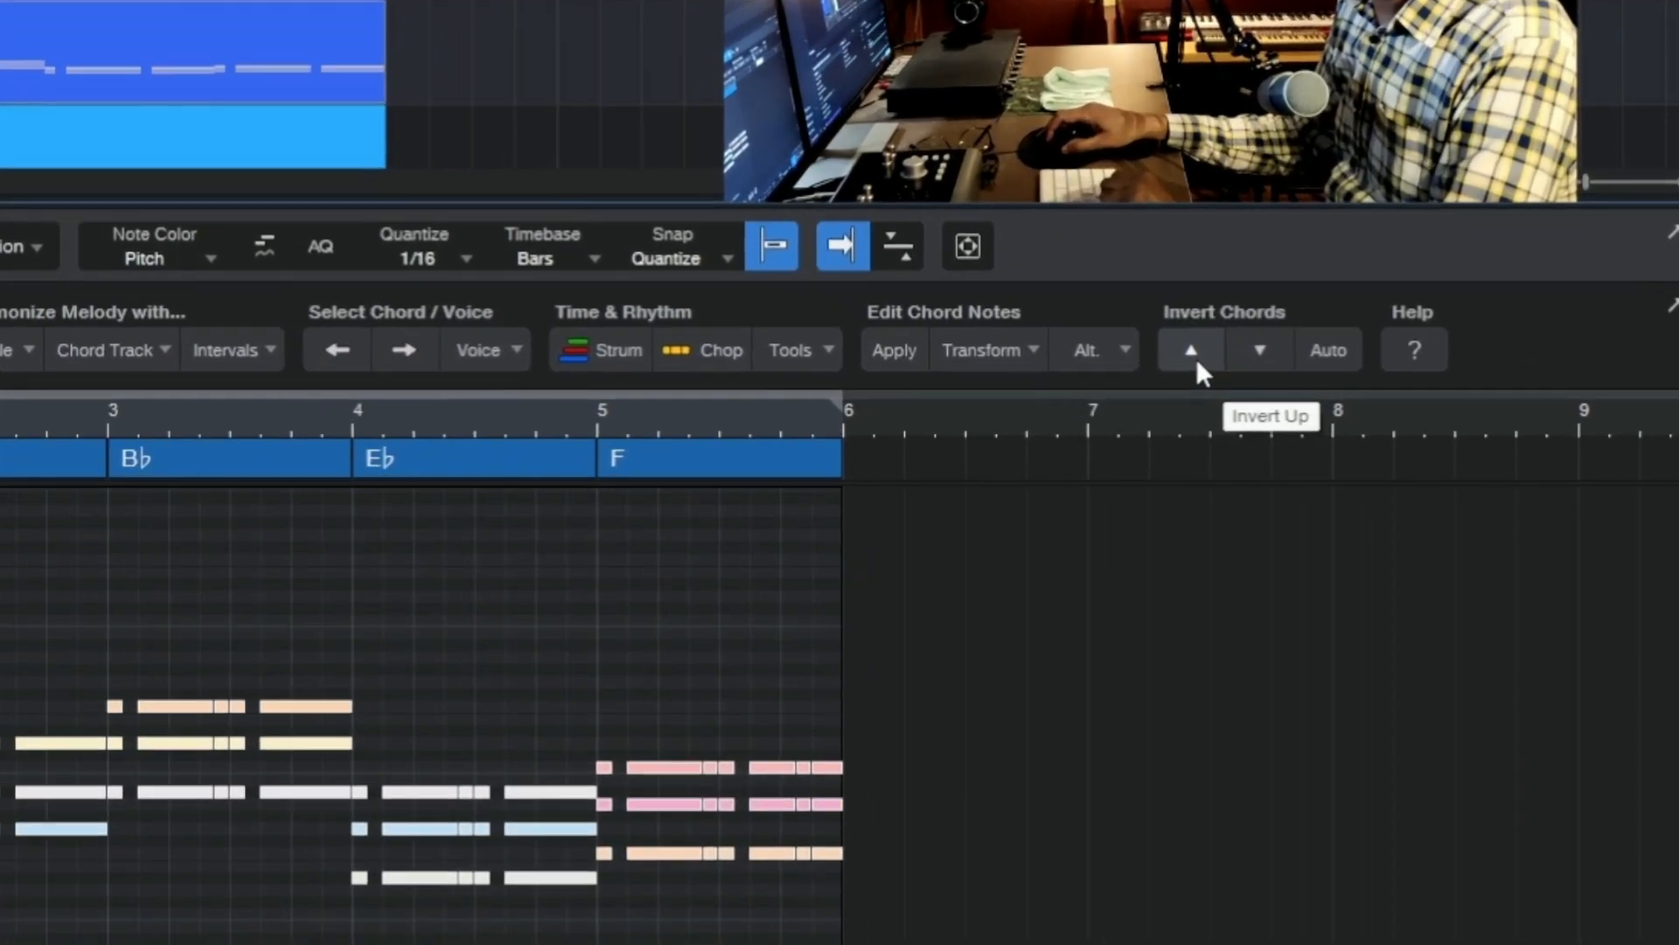
{"action": "left_click", "coordinate": [1193, 353]}
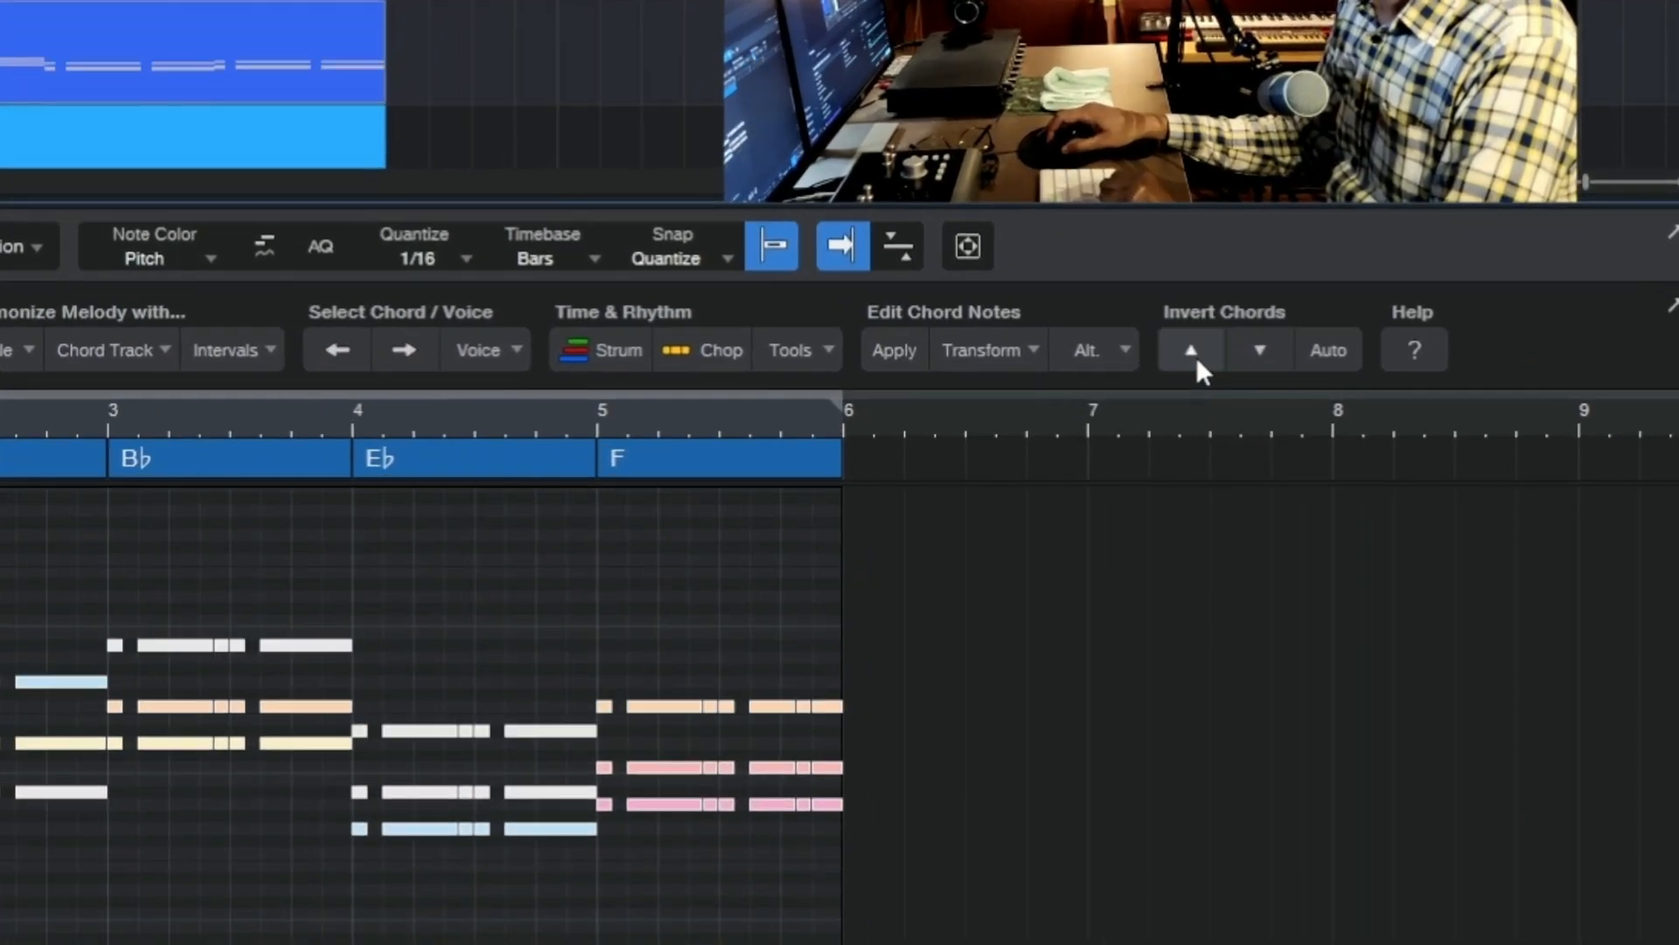
{"action": "left_click", "coordinate": [1193, 353]}
{"action": "left_click", "coordinate": [1195, 356]}
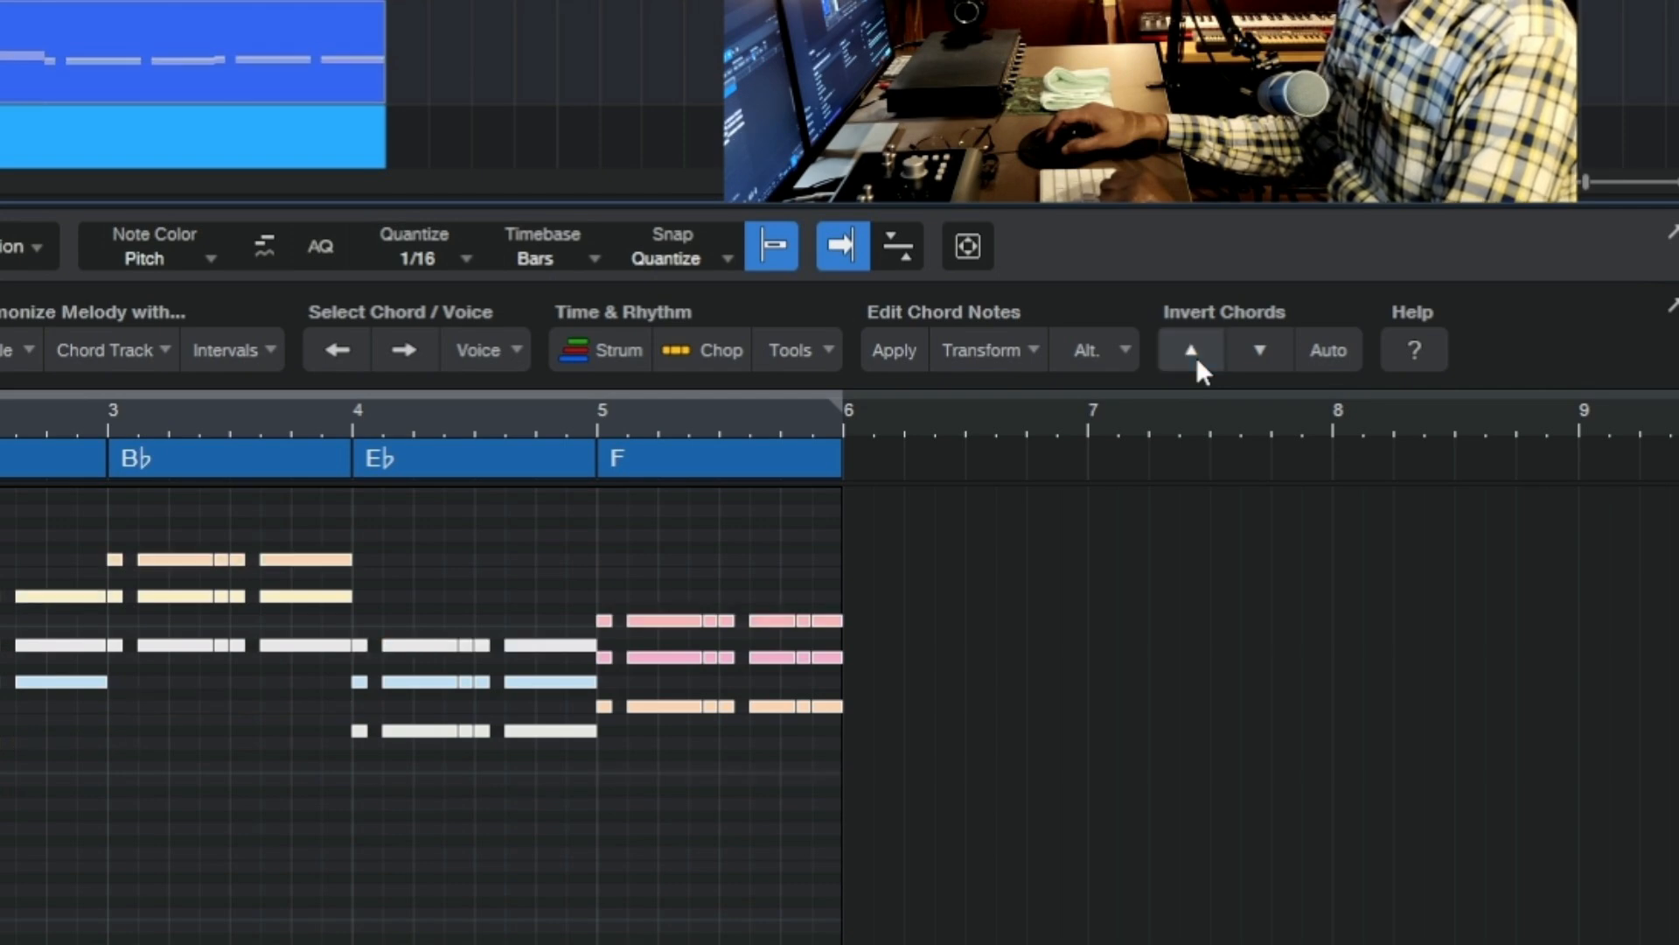
{"action": "left_click", "coordinate": [1195, 355]}
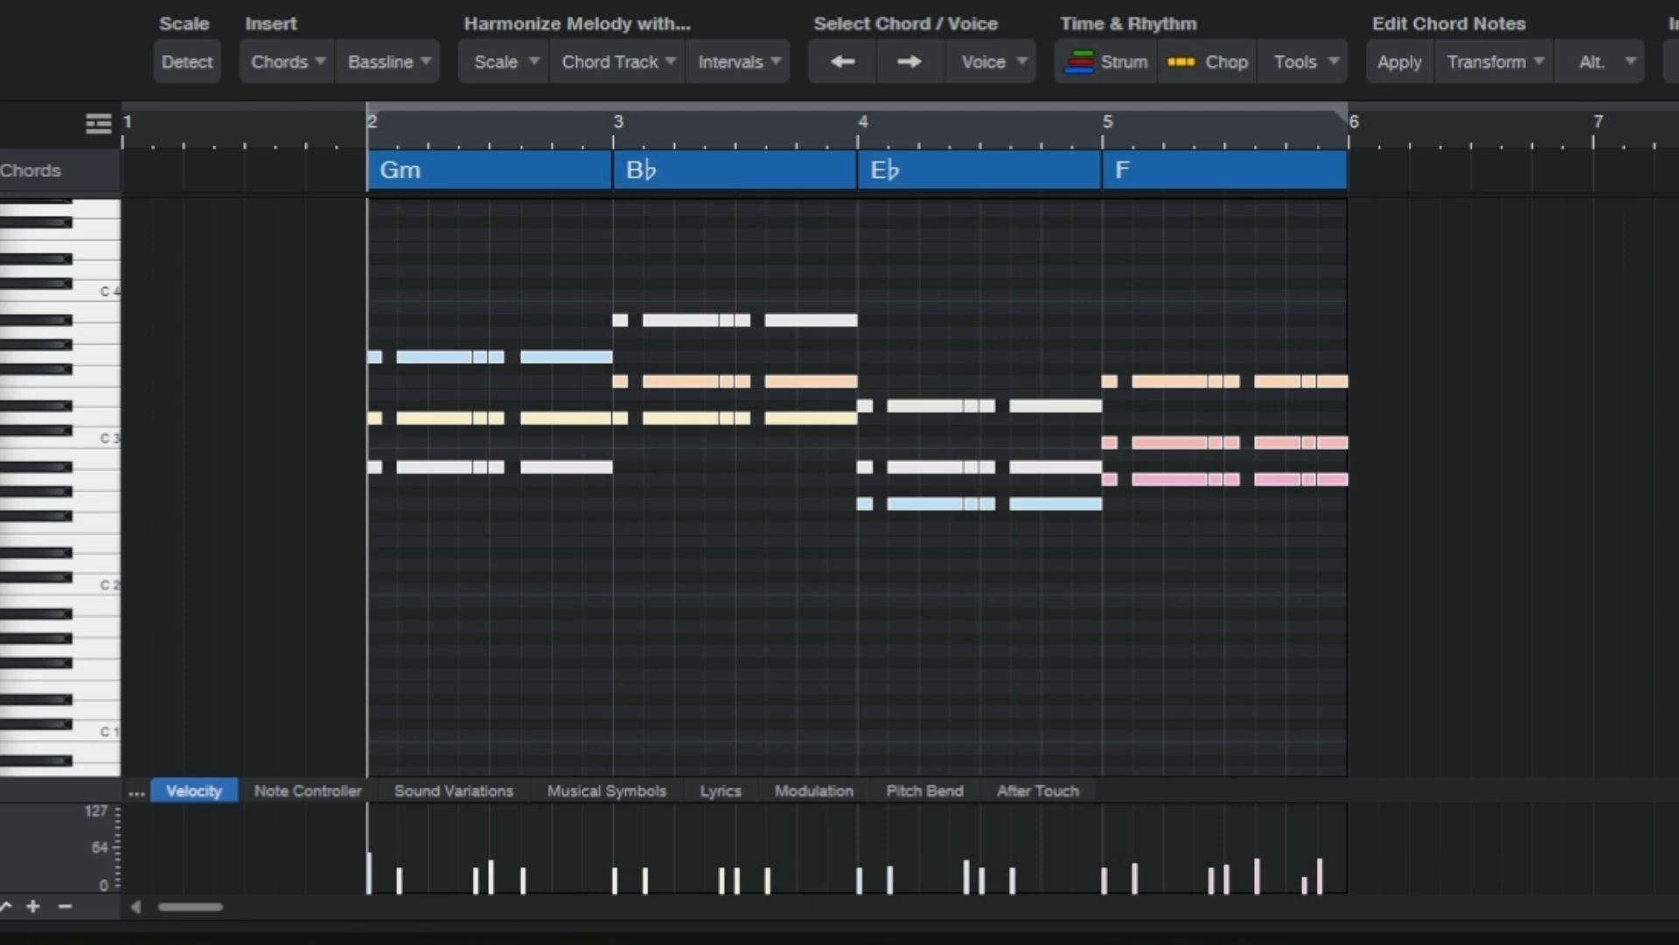
Invert the selected chords upward once more during playback, and replay them from the start of the loop
{"action": "key", "text": "space"}
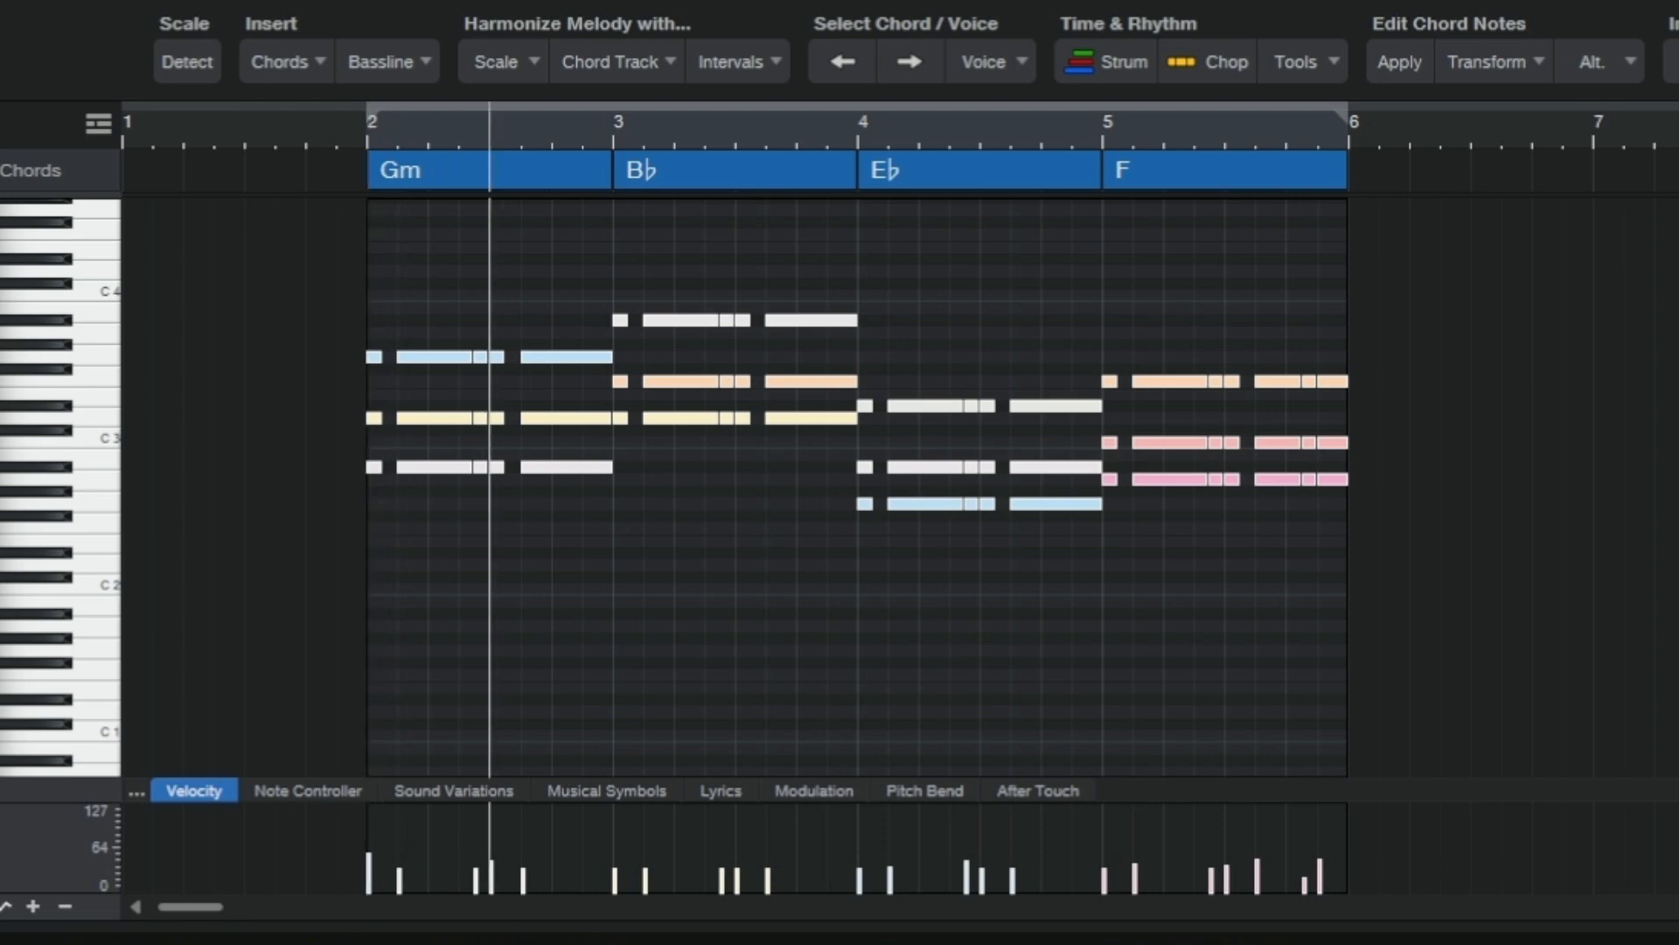
{"action": "left_click_drag", "start_coordinate": [320, 263], "coordinate": [1320, 592]}
{"action": "key", "text": "alt+Up"}
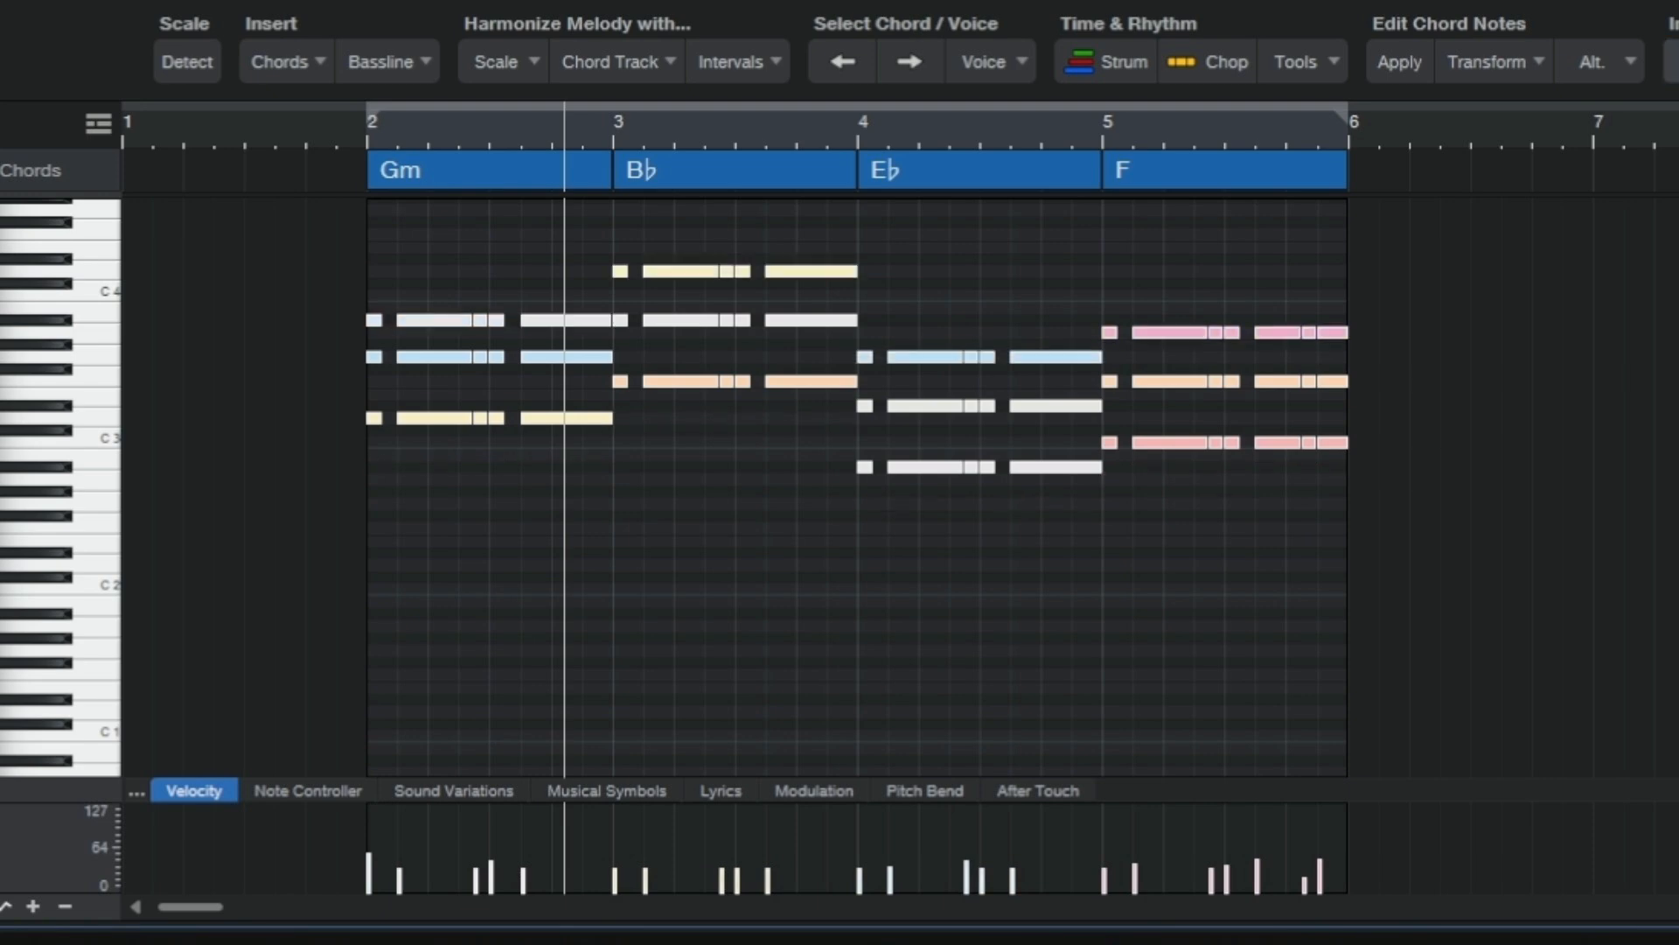
{"action": "key", "text": "comma"}
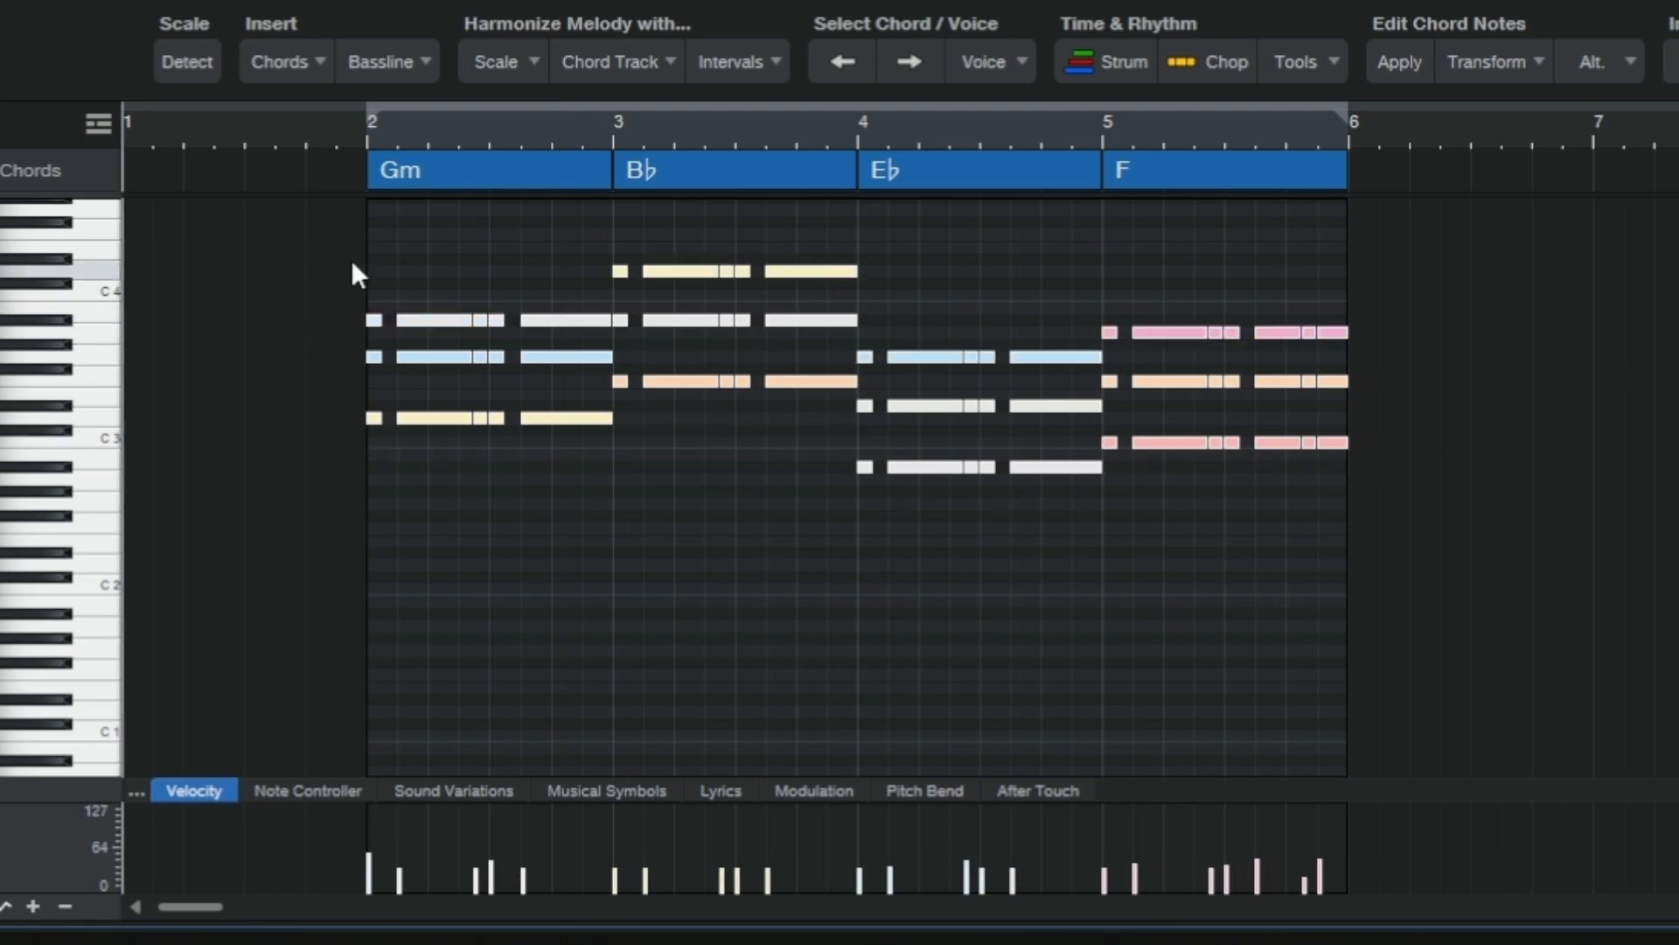
{"action": "left_click", "coordinate": [318, 128]}
{"action": "key", "text": "space"}
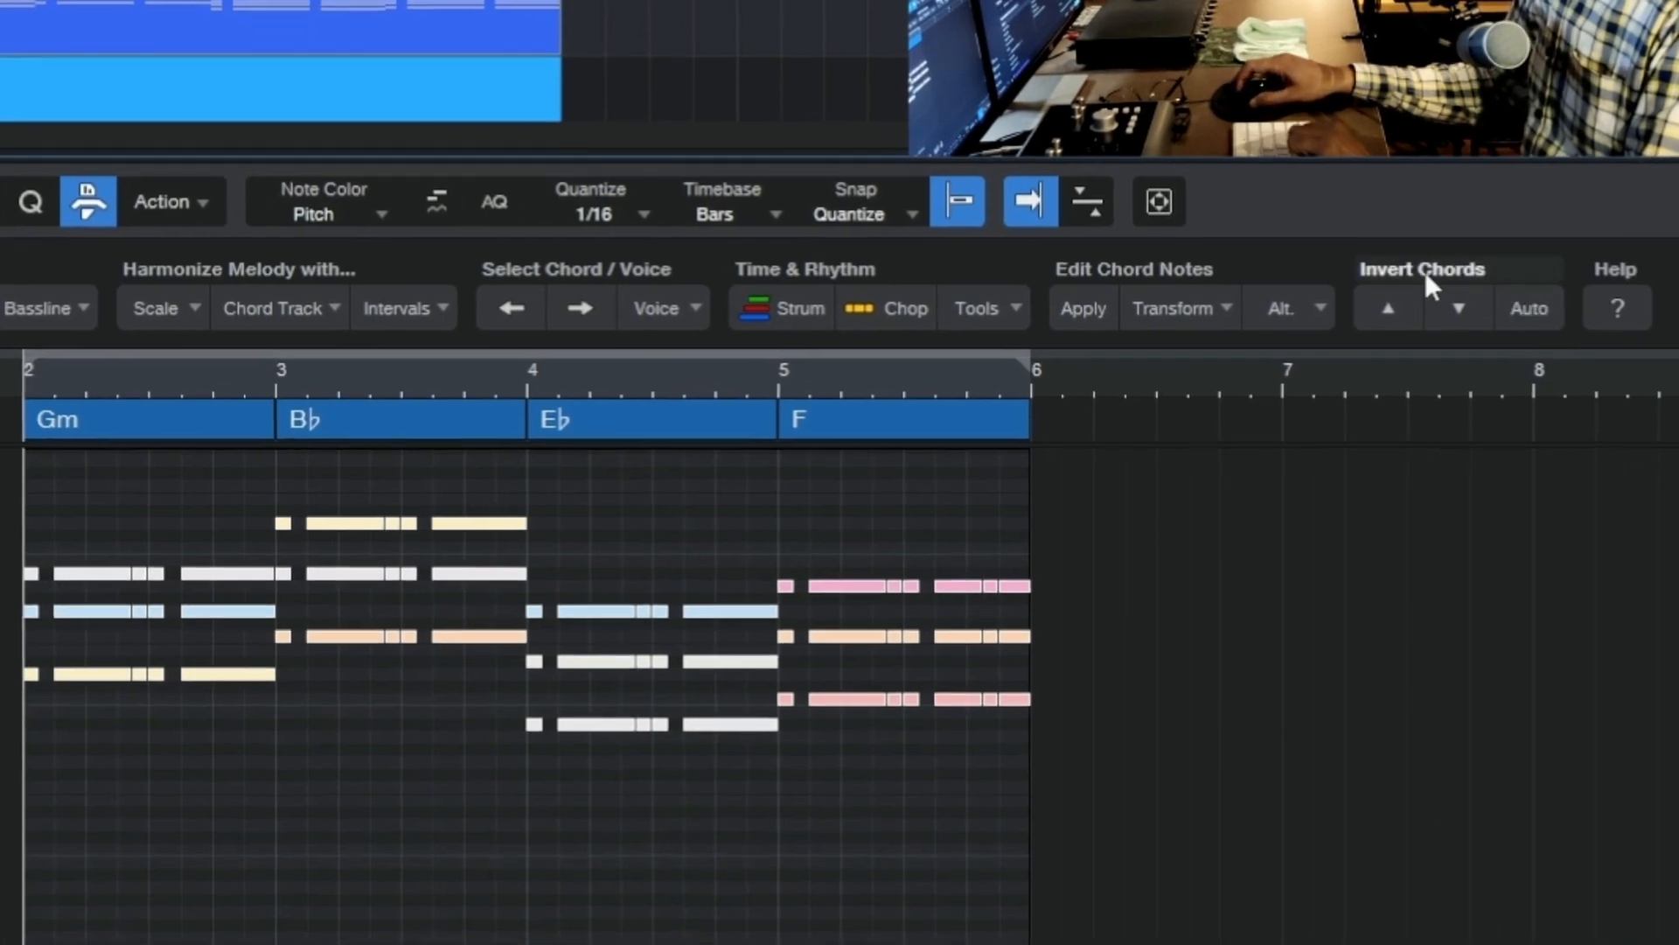
Apply automatic inversion to the selected chords, deselect them, and listen to the Piano and Chords tracks in solo
{"action": "left_click", "coordinate": [1519, 313]}
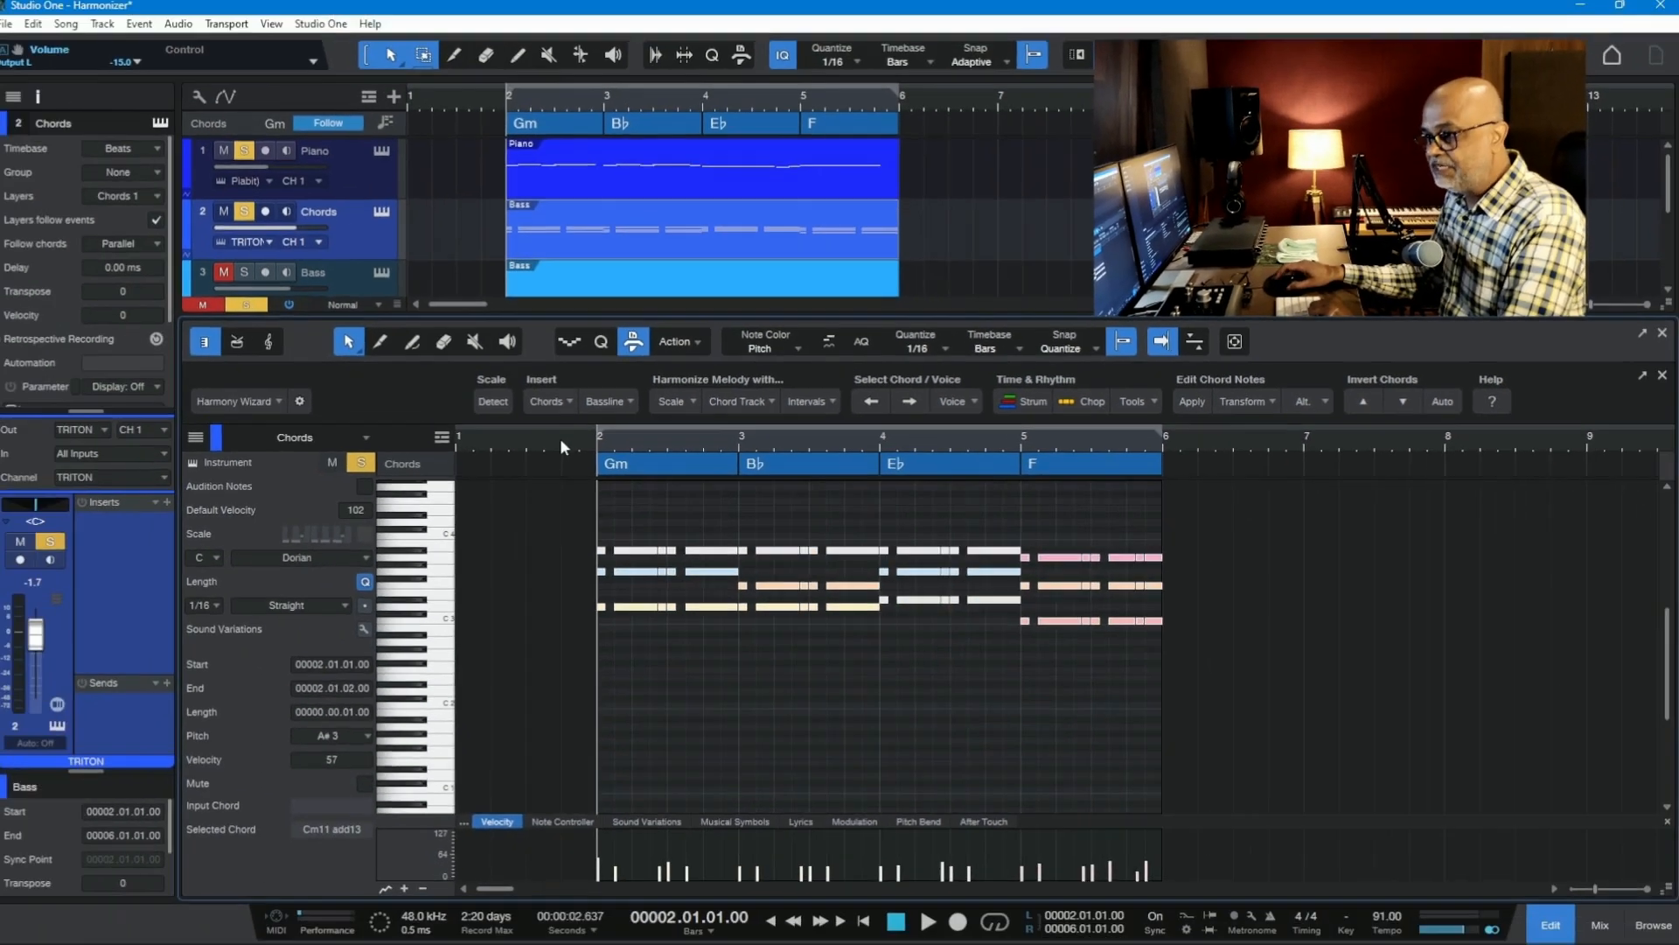
{"action": "left_click", "coordinate": [992, 729]}
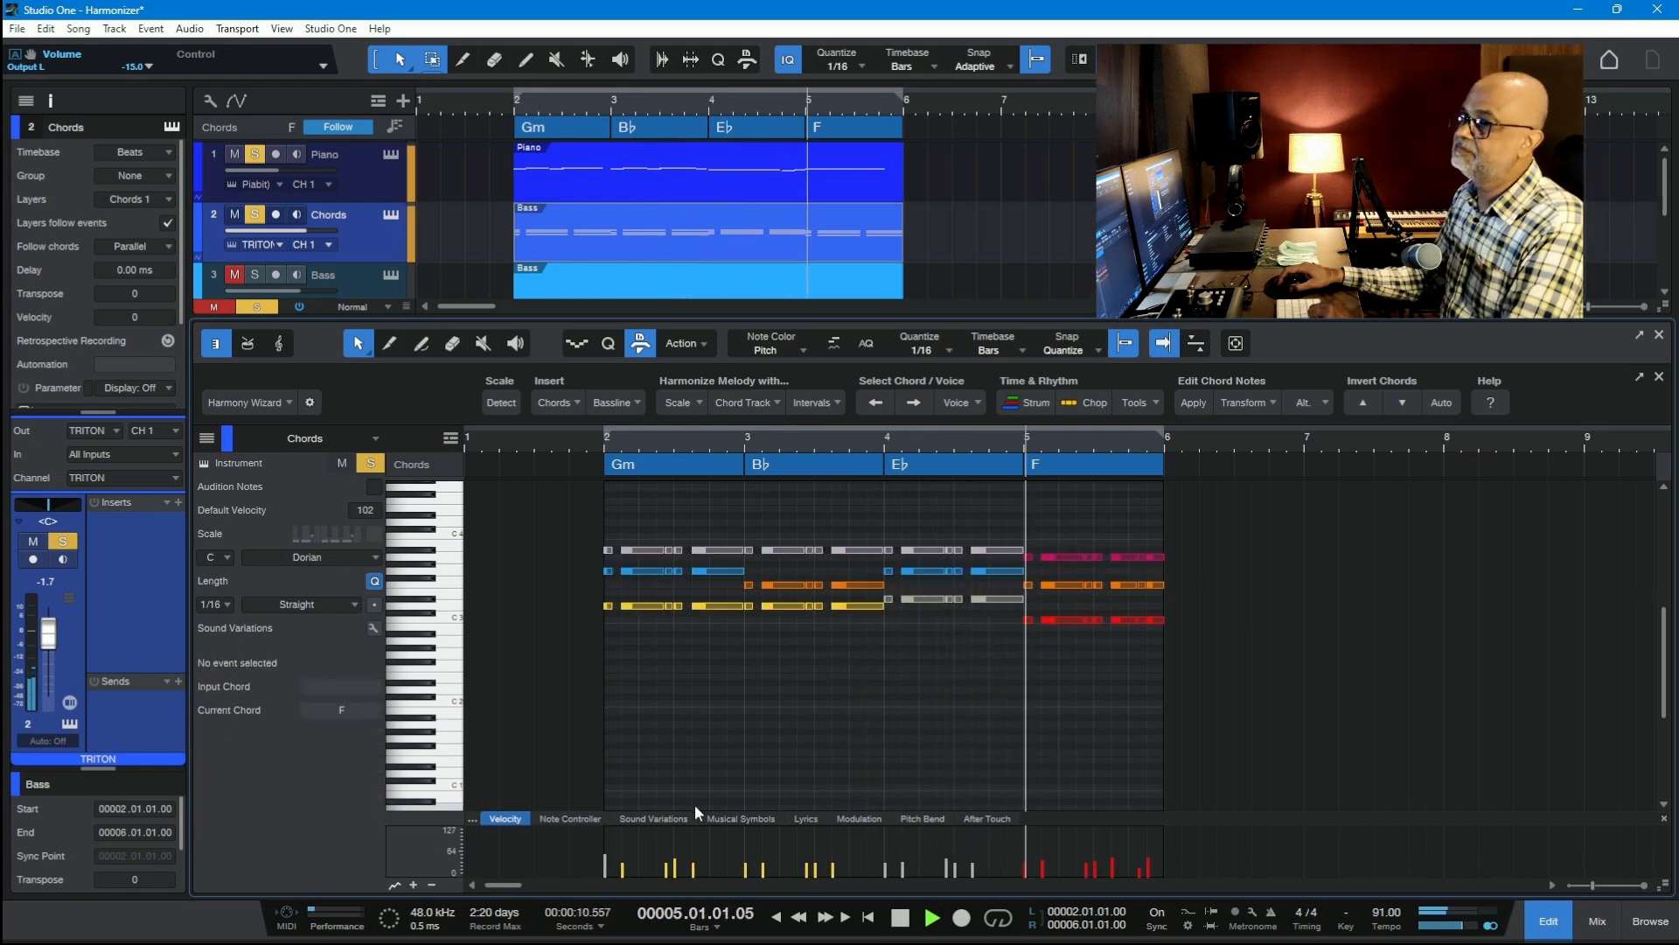
{"action": "key", "text": "space"}
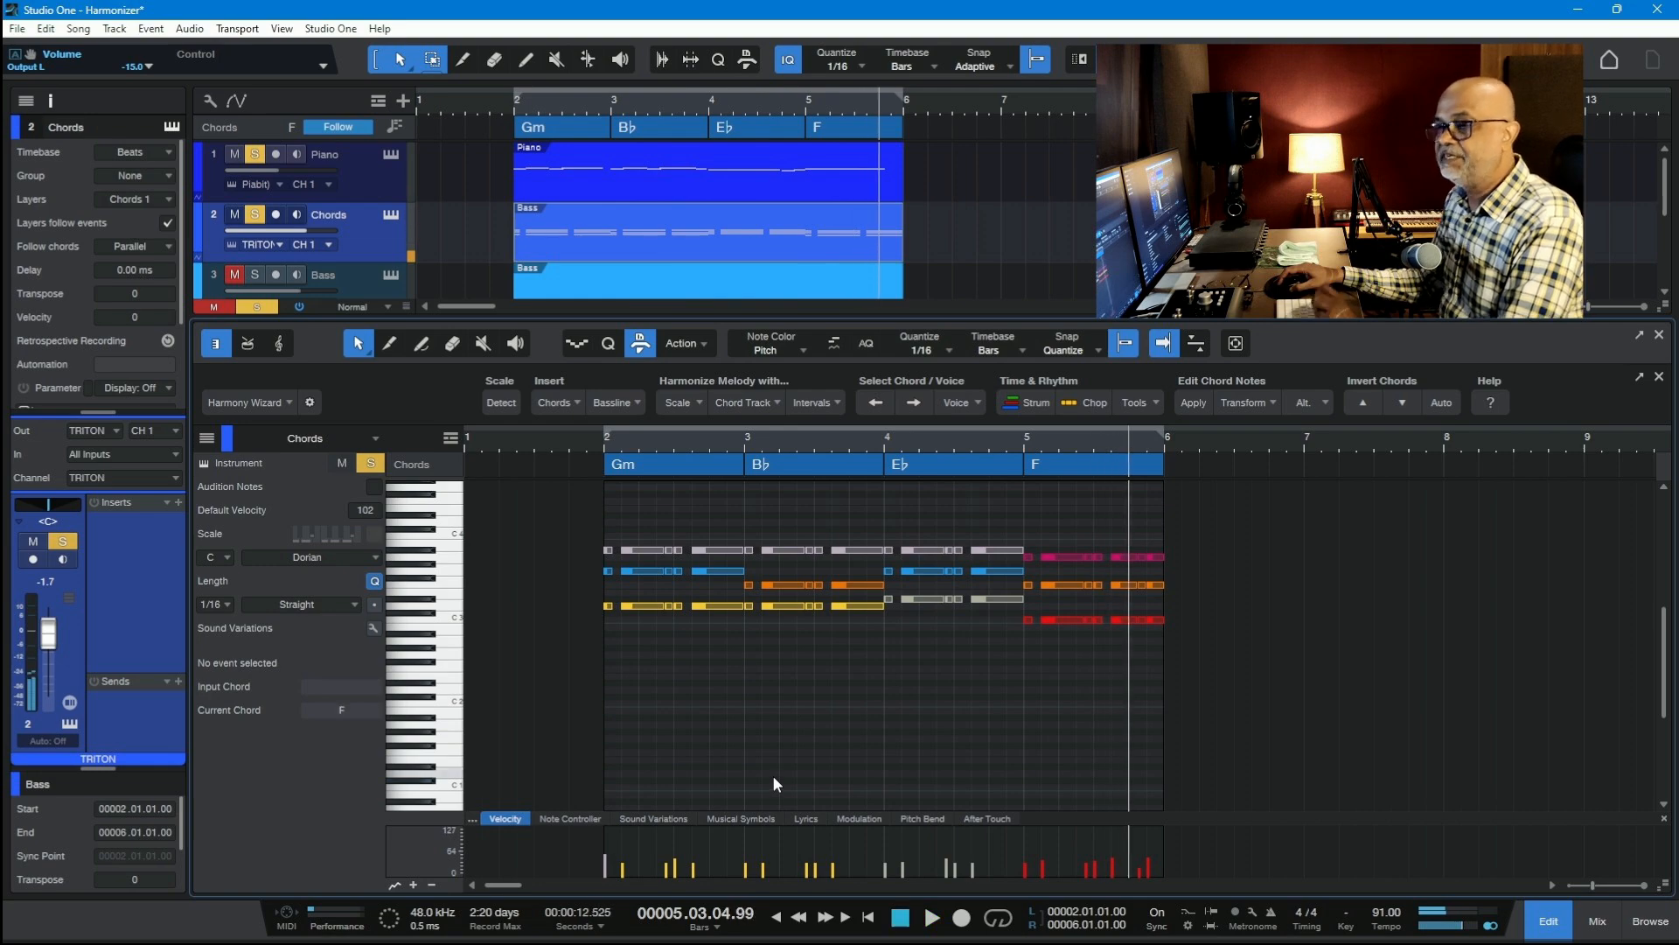
Close the note editor and listen to all tracks together from just before bar 2
{"action": "key", "text": "F2"}
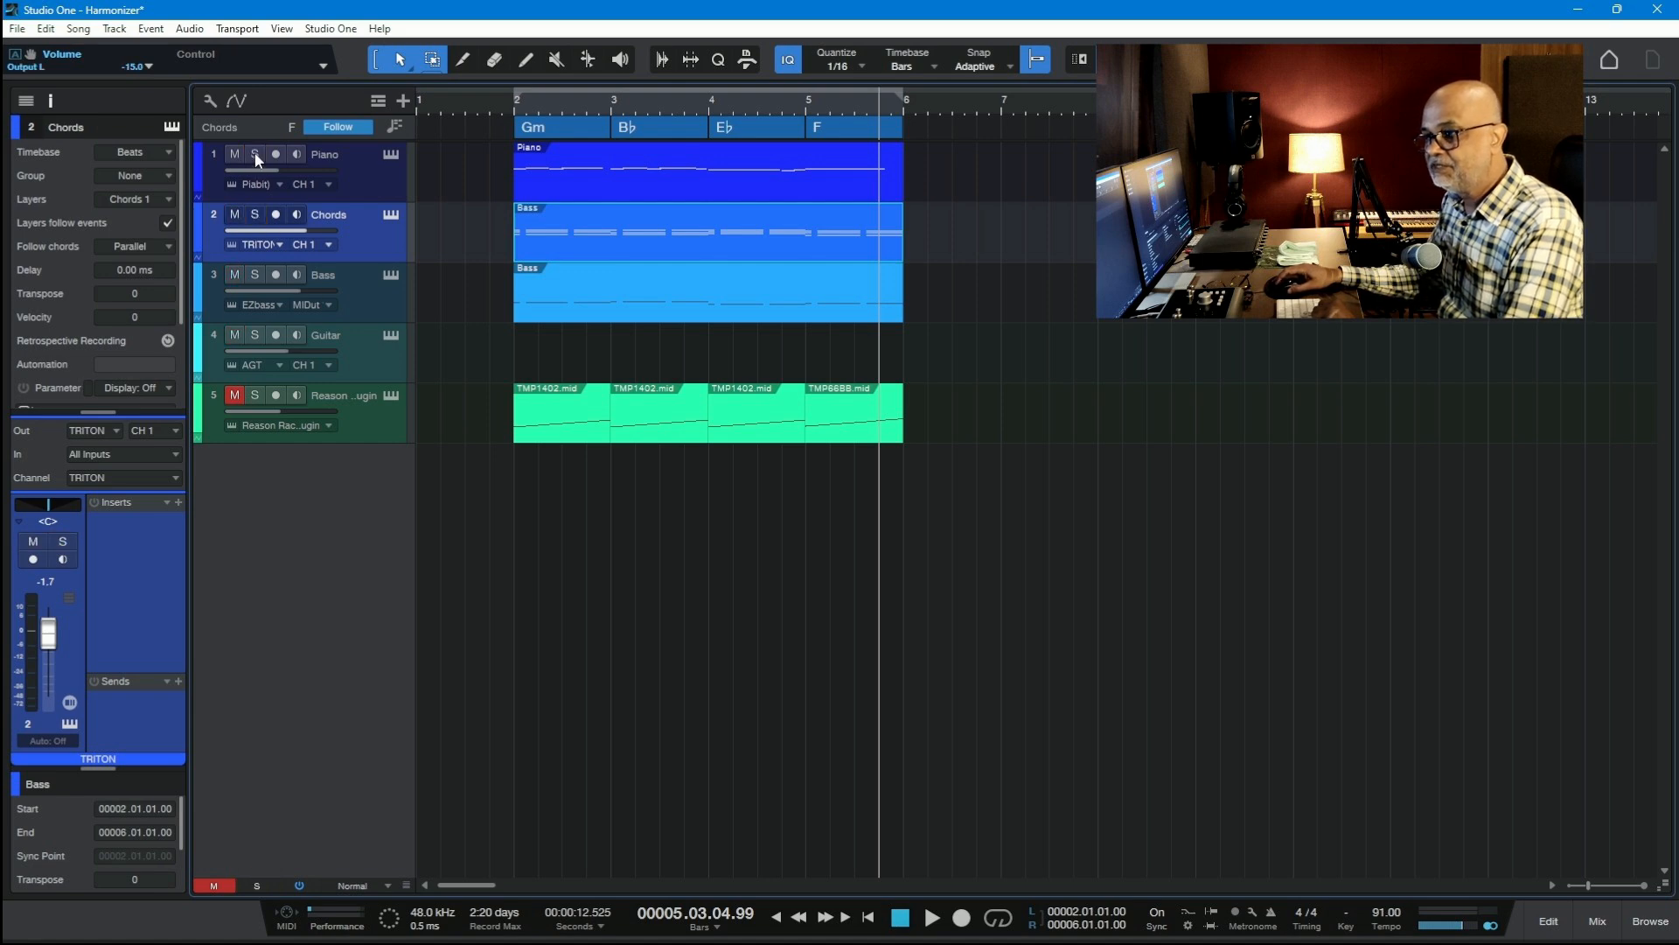
{"action": "left_click", "coordinate": [484, 110]}
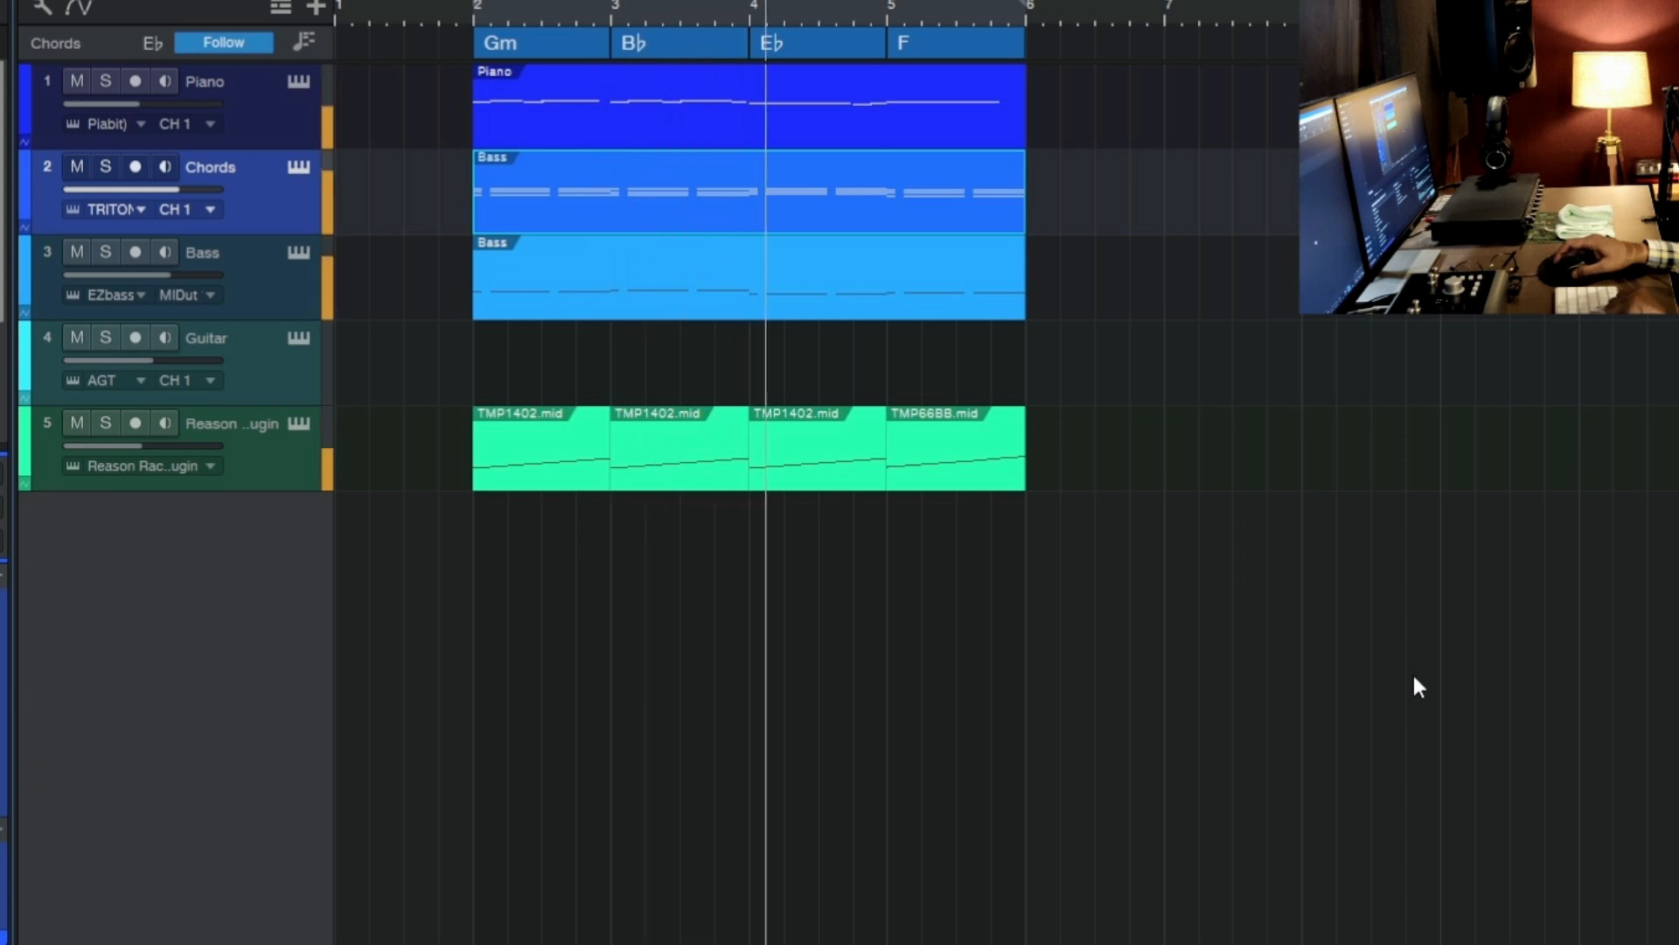
Open the Chords track's event, select all its notes, and invert the chords upward once
{"action": "double_click", "coordinate": [874, 218]}
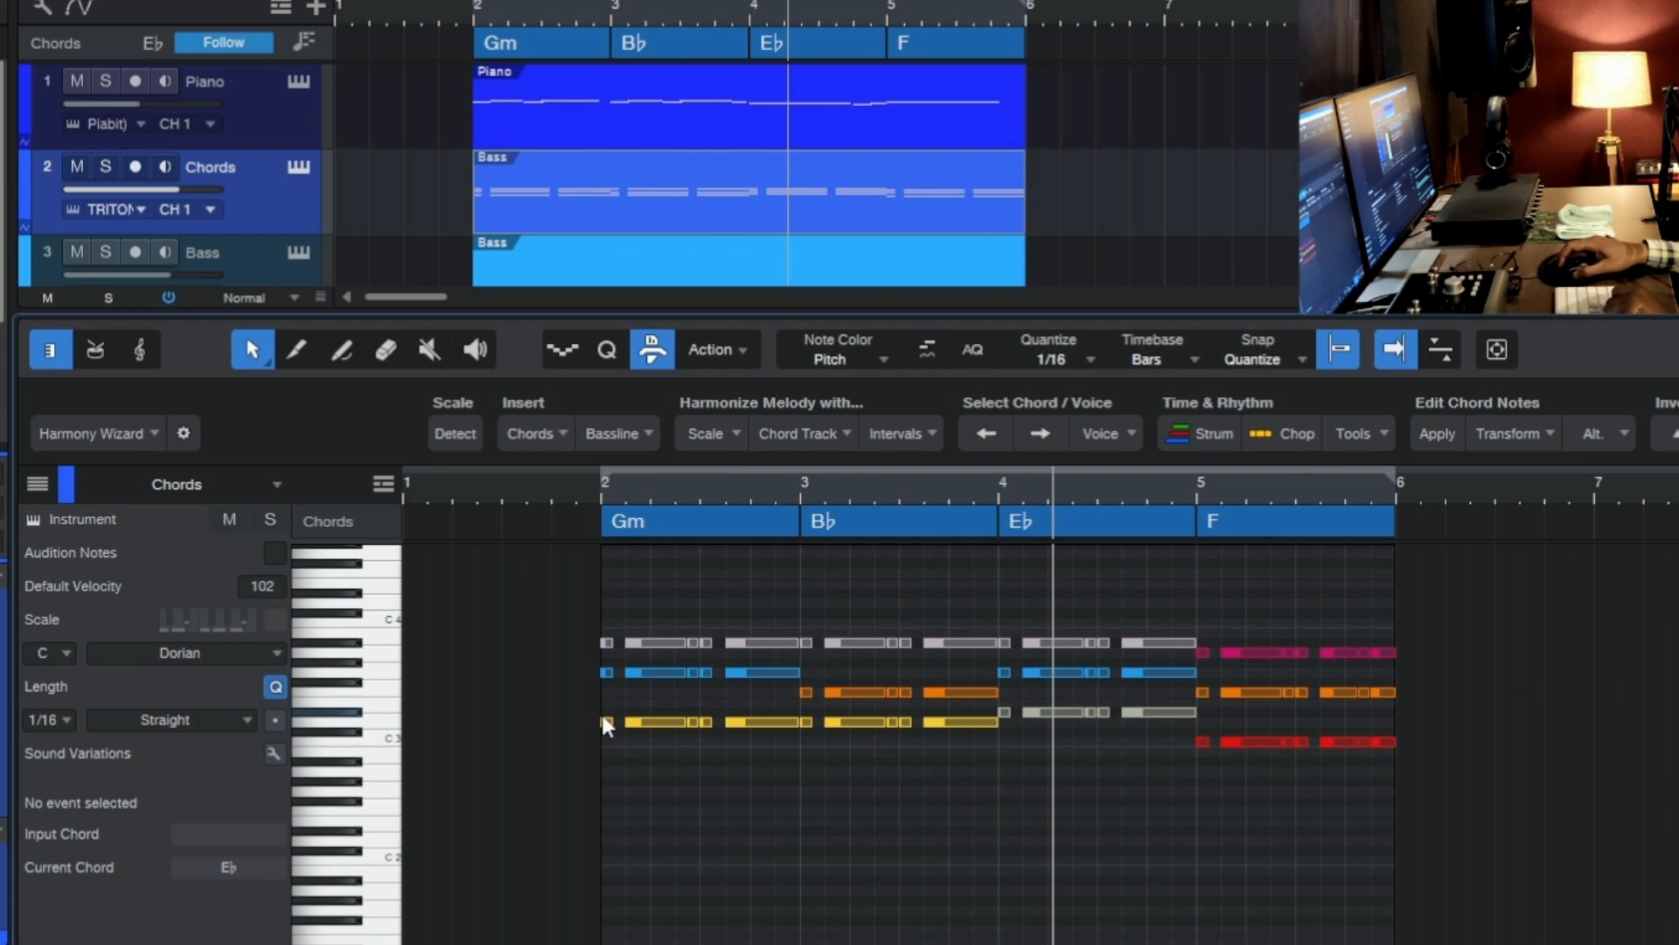
{"action": "left_click_drag", "start_coordinate": [563, 618], "coordinate": [1399, 858]}
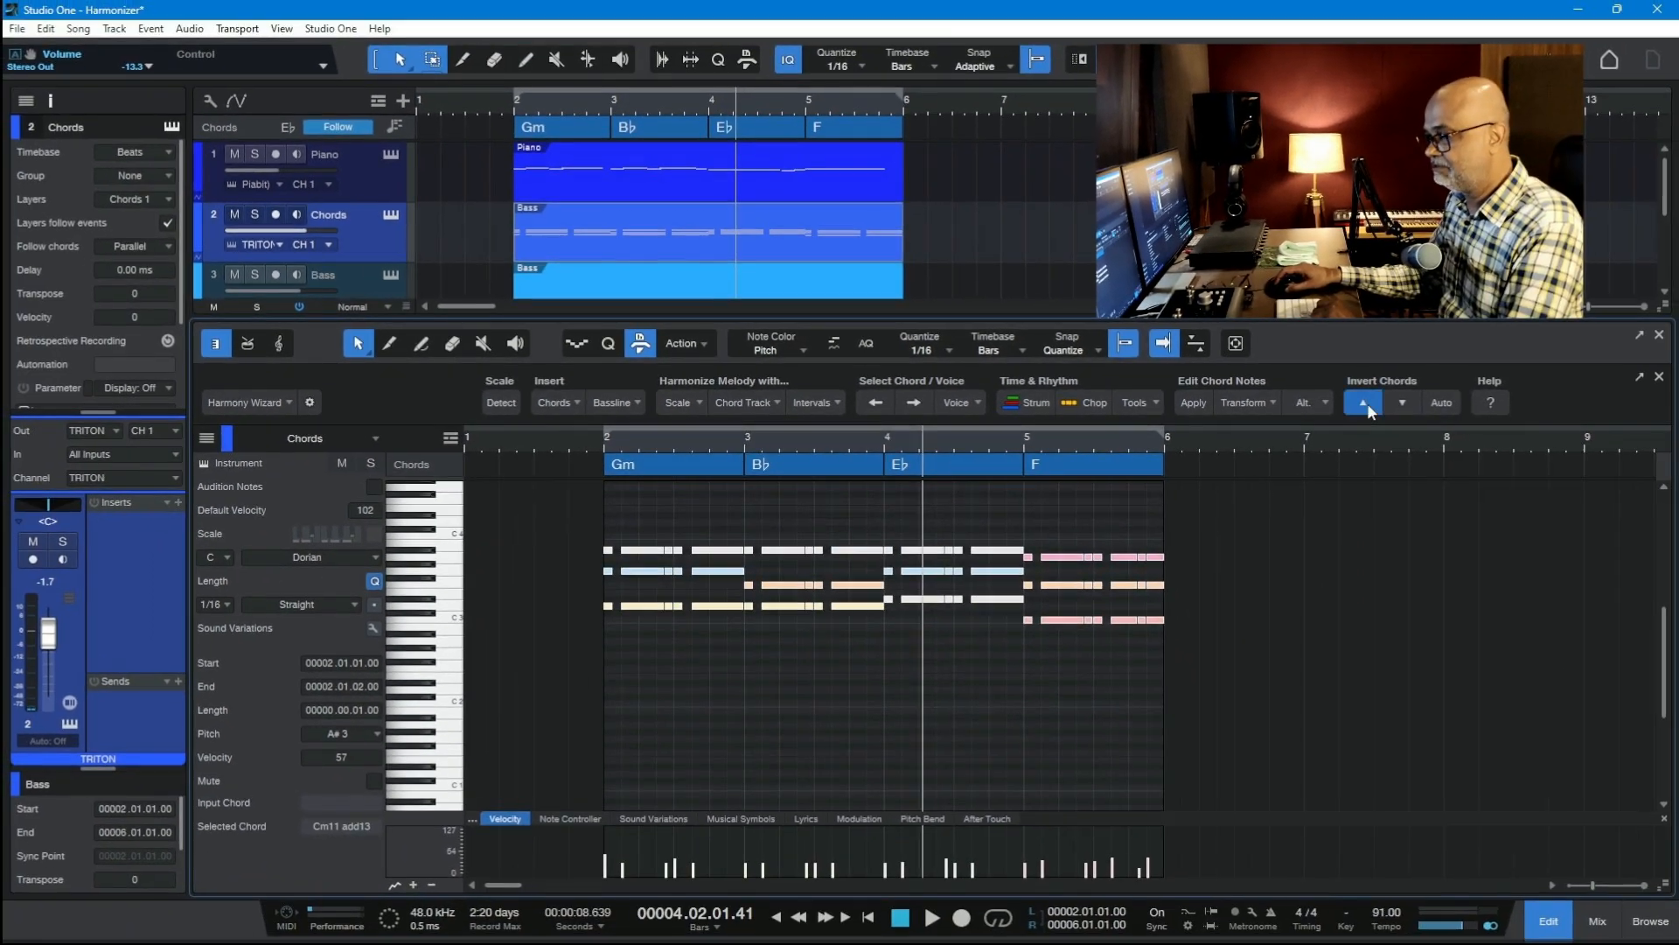
{"action": "left_click", "coordinate": [1560, 422]}
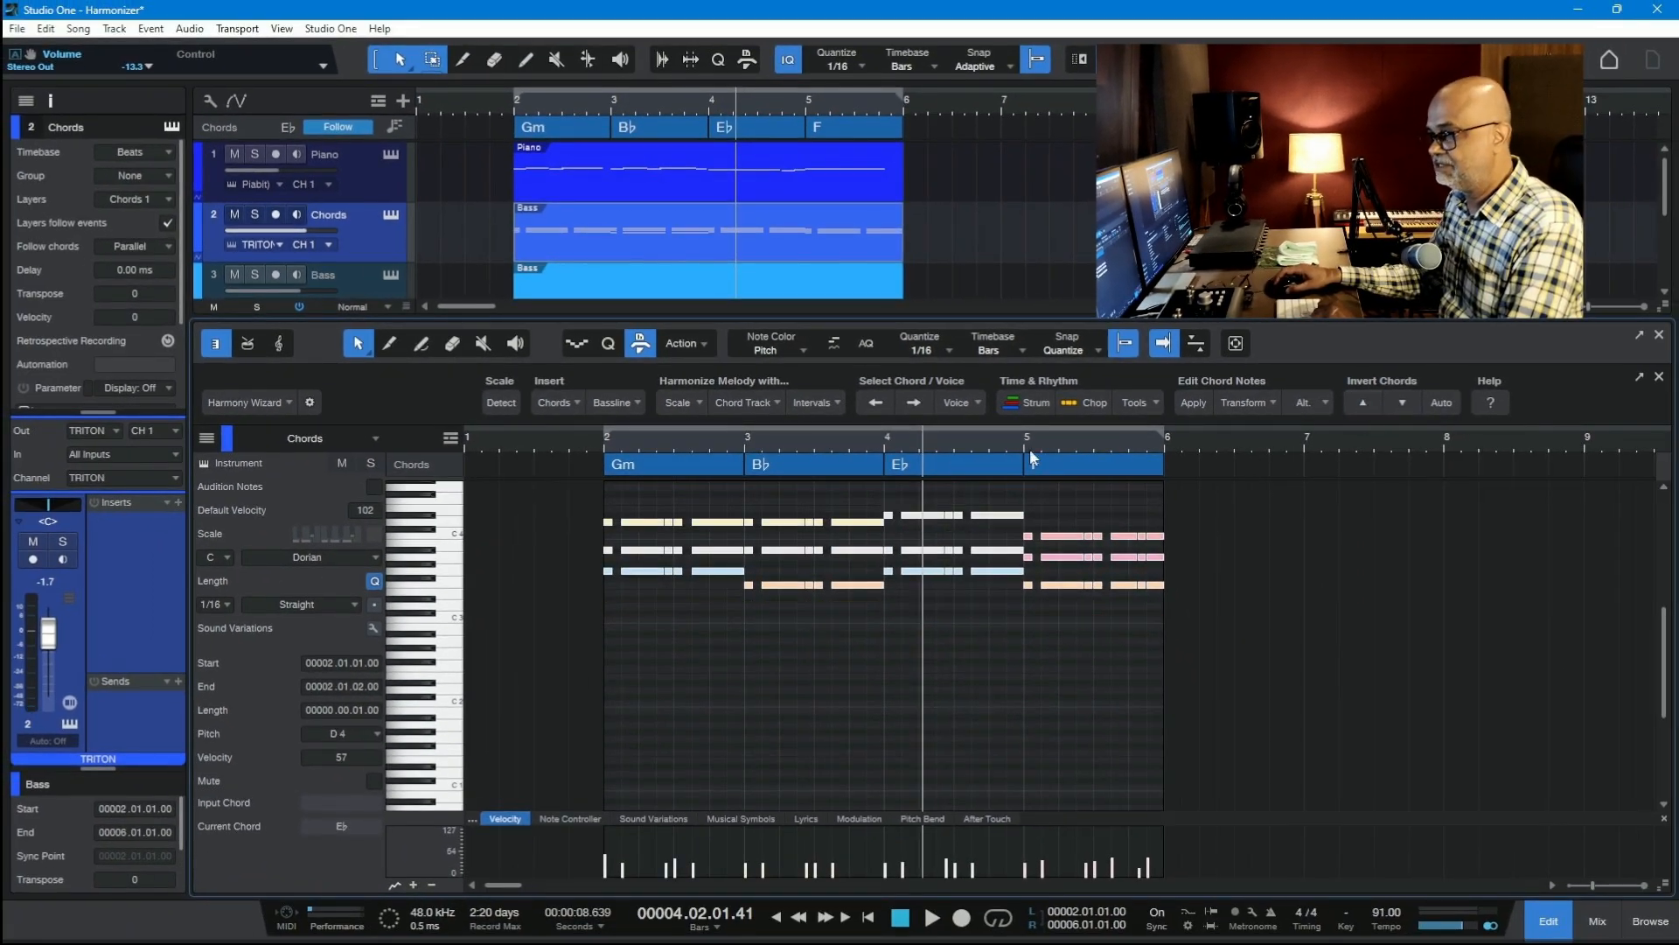
Play the raised chords from just before bar 2, hide the macro toolbar, and deselect the notes
{"action": "left_click", "coordinate": [502, 97]}
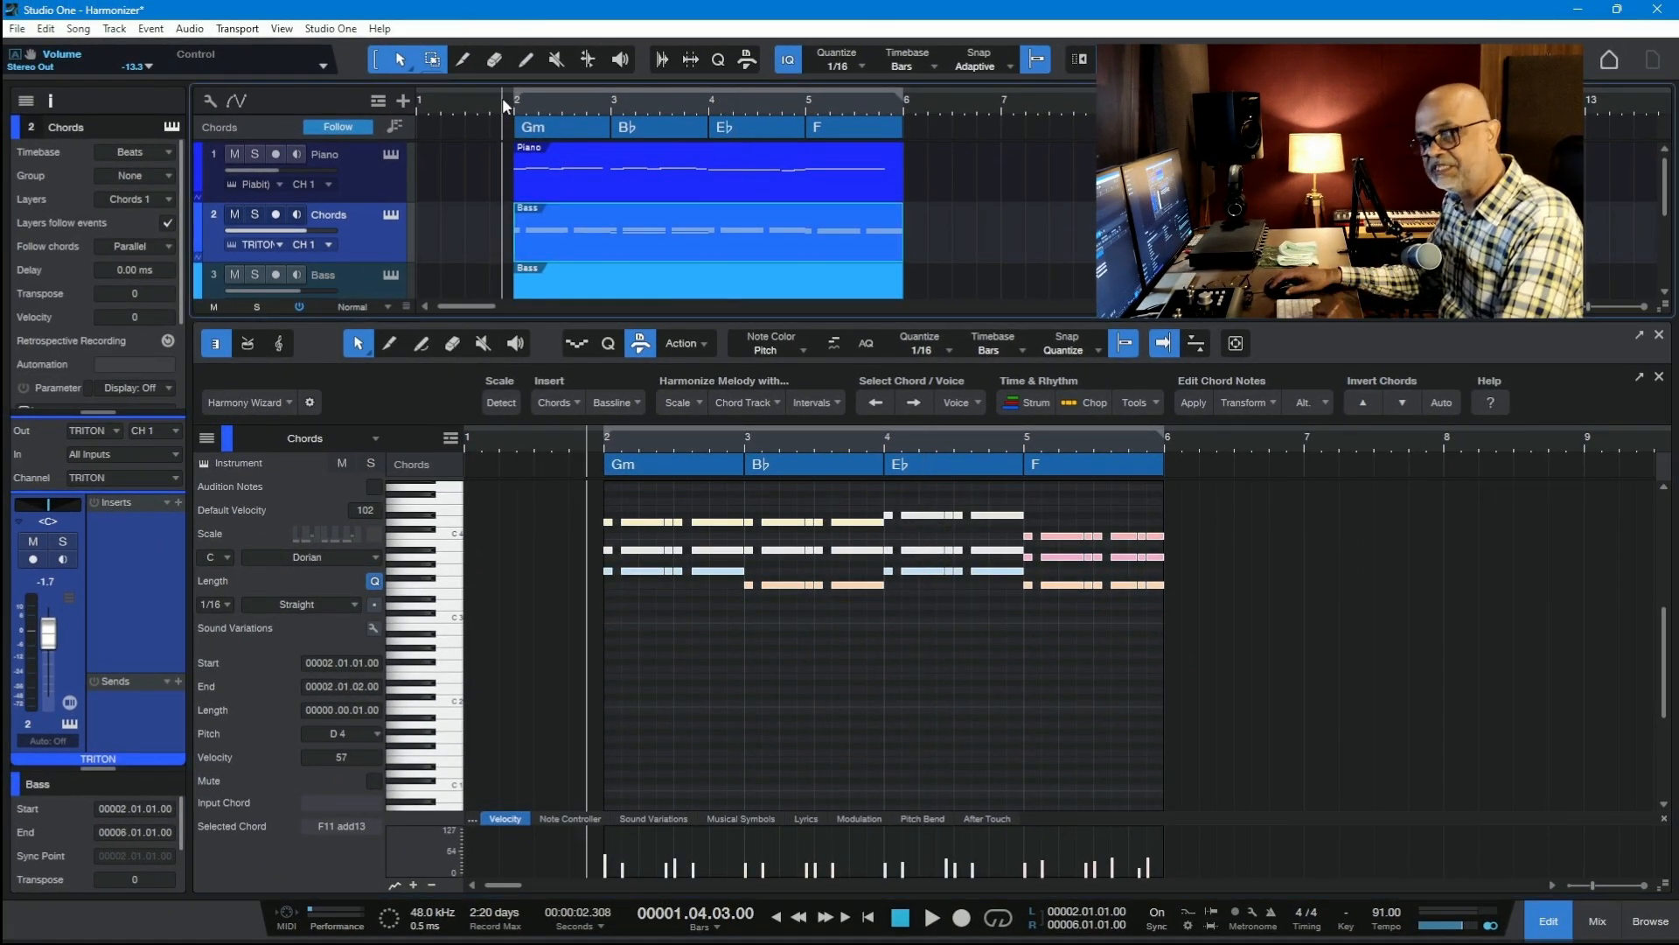
{"action": "key", "text": "space"}
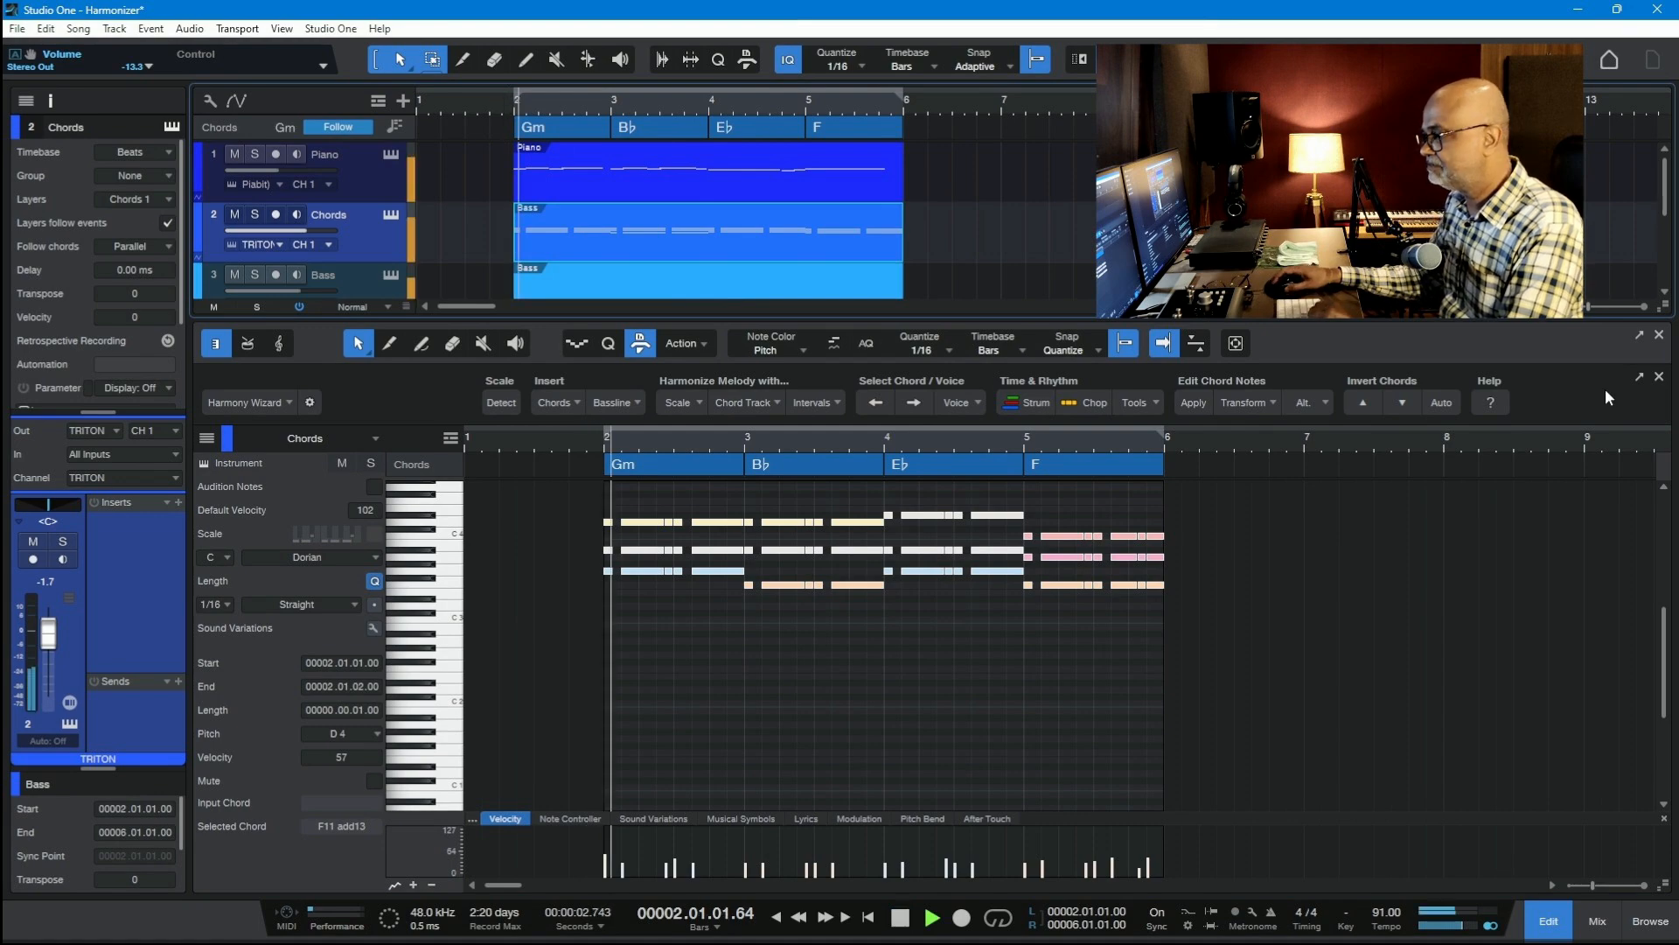
{"action": "left_click", "coordinate": [1658, 378]}
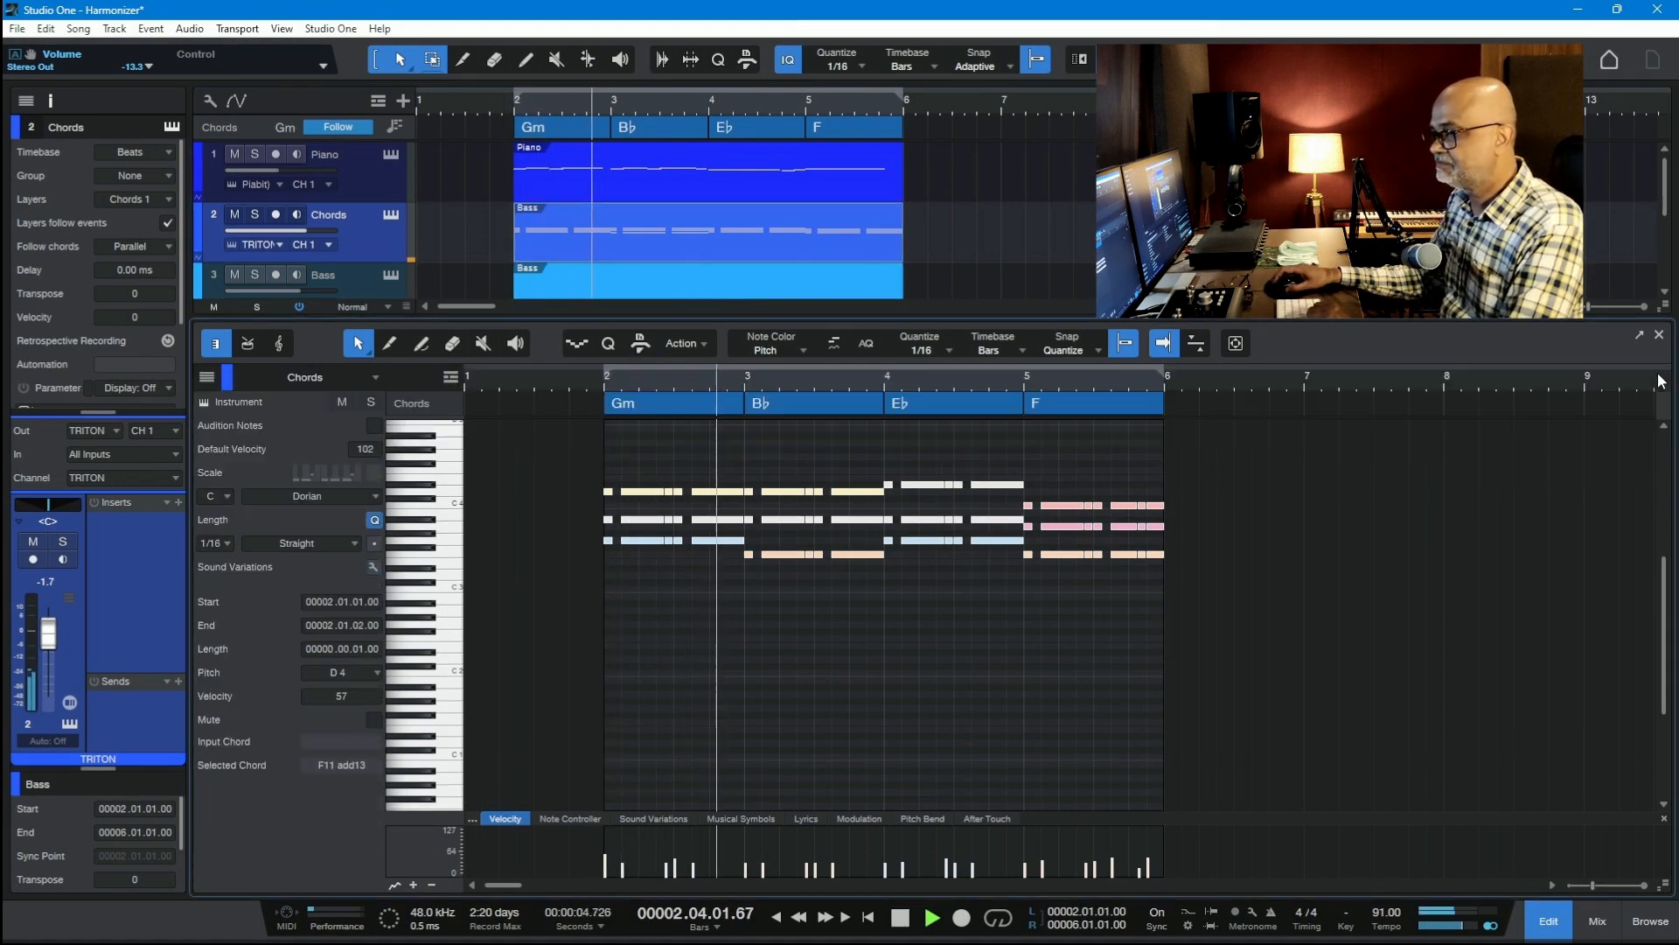
{"action": "left_click", "coordinate": [963, 669]}
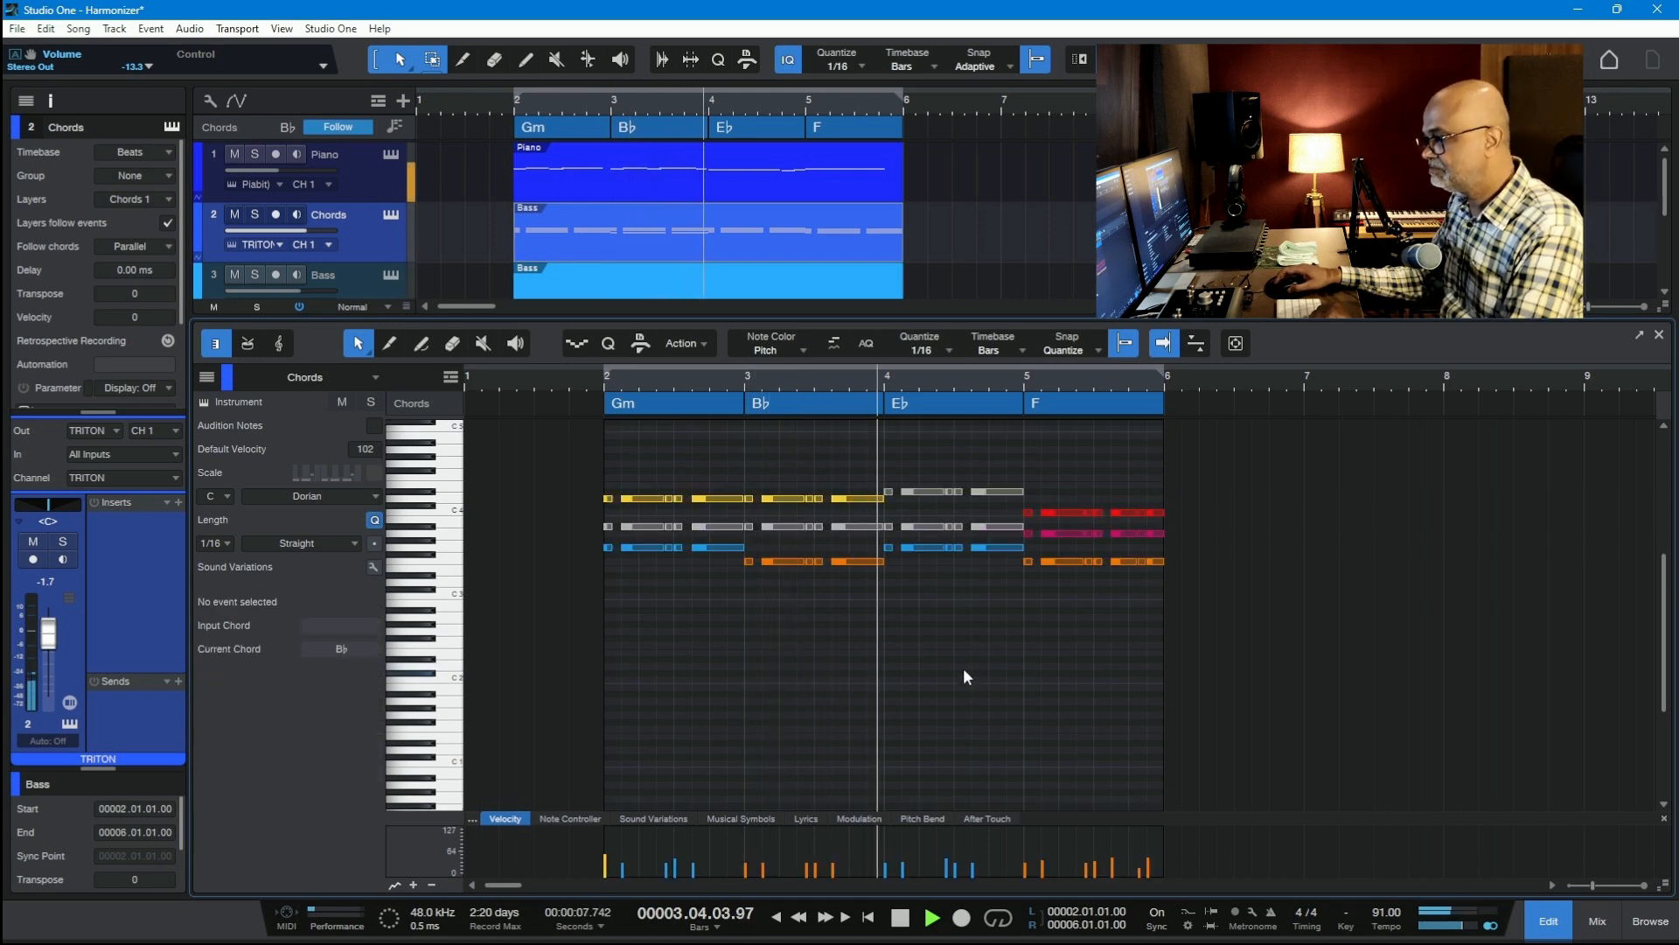
{"action": "scroll", "coordinate": [963, 668], "scroll_direction": "up", "scroll_amount": 1}
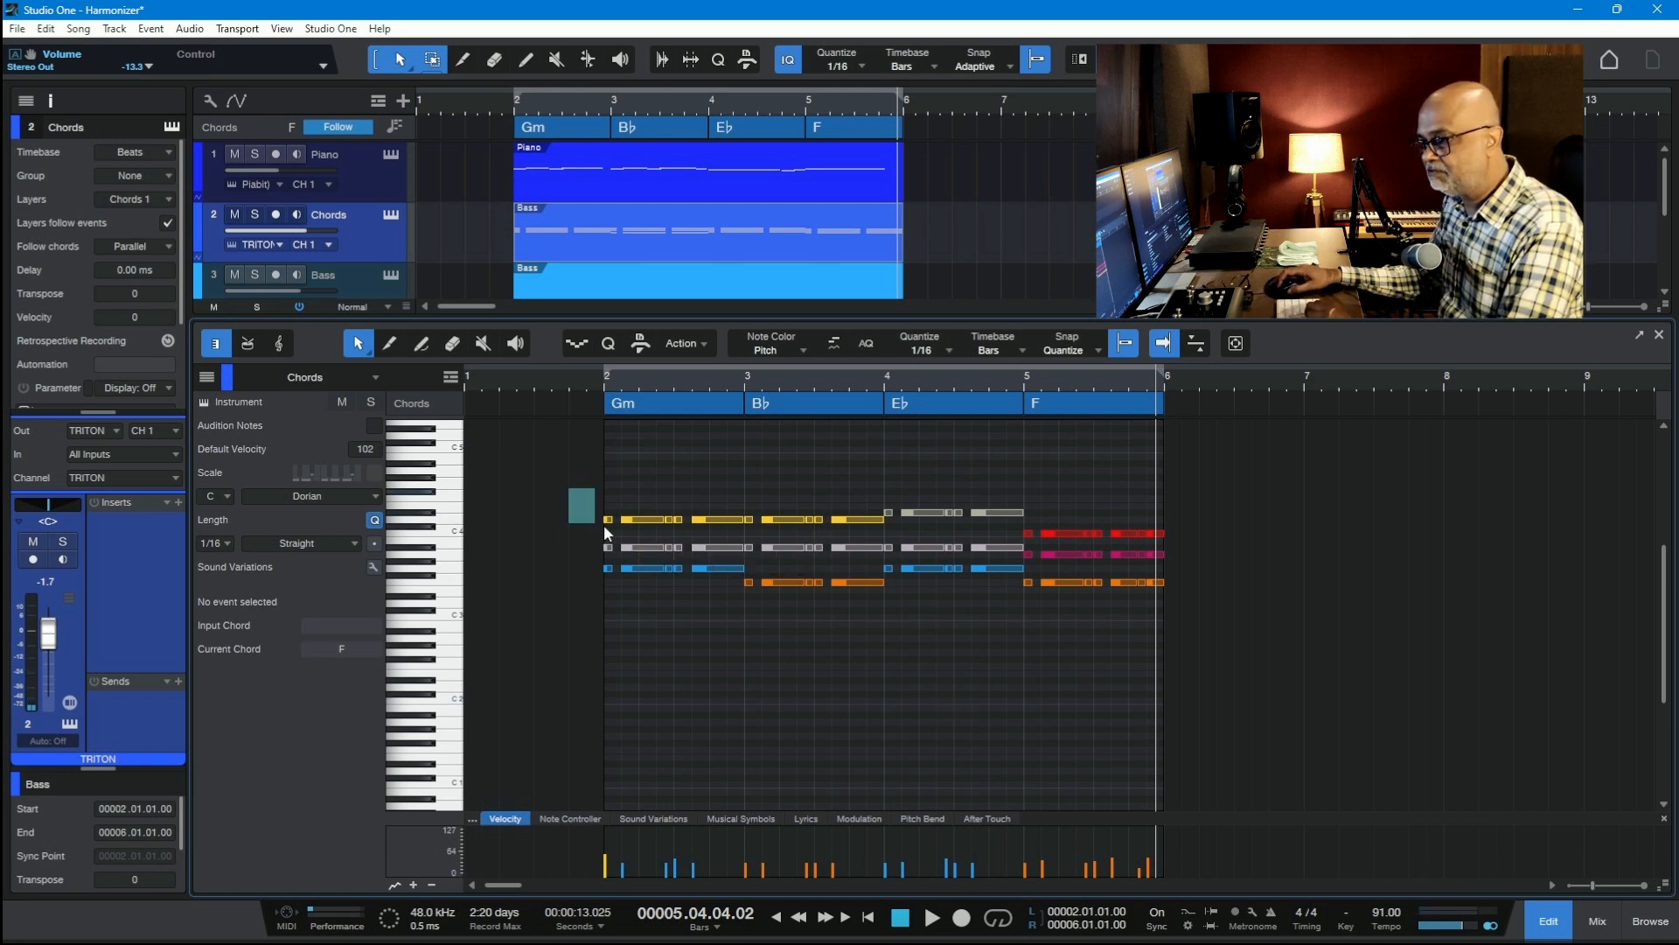
Merge the repeated notes of the Gm, B♭, E♭ and F chords into sustained notes, each lasting a full bar
{"action": "left_click_drag", "start_coordinate": [604, 525], "coordinate": [715, 623]}
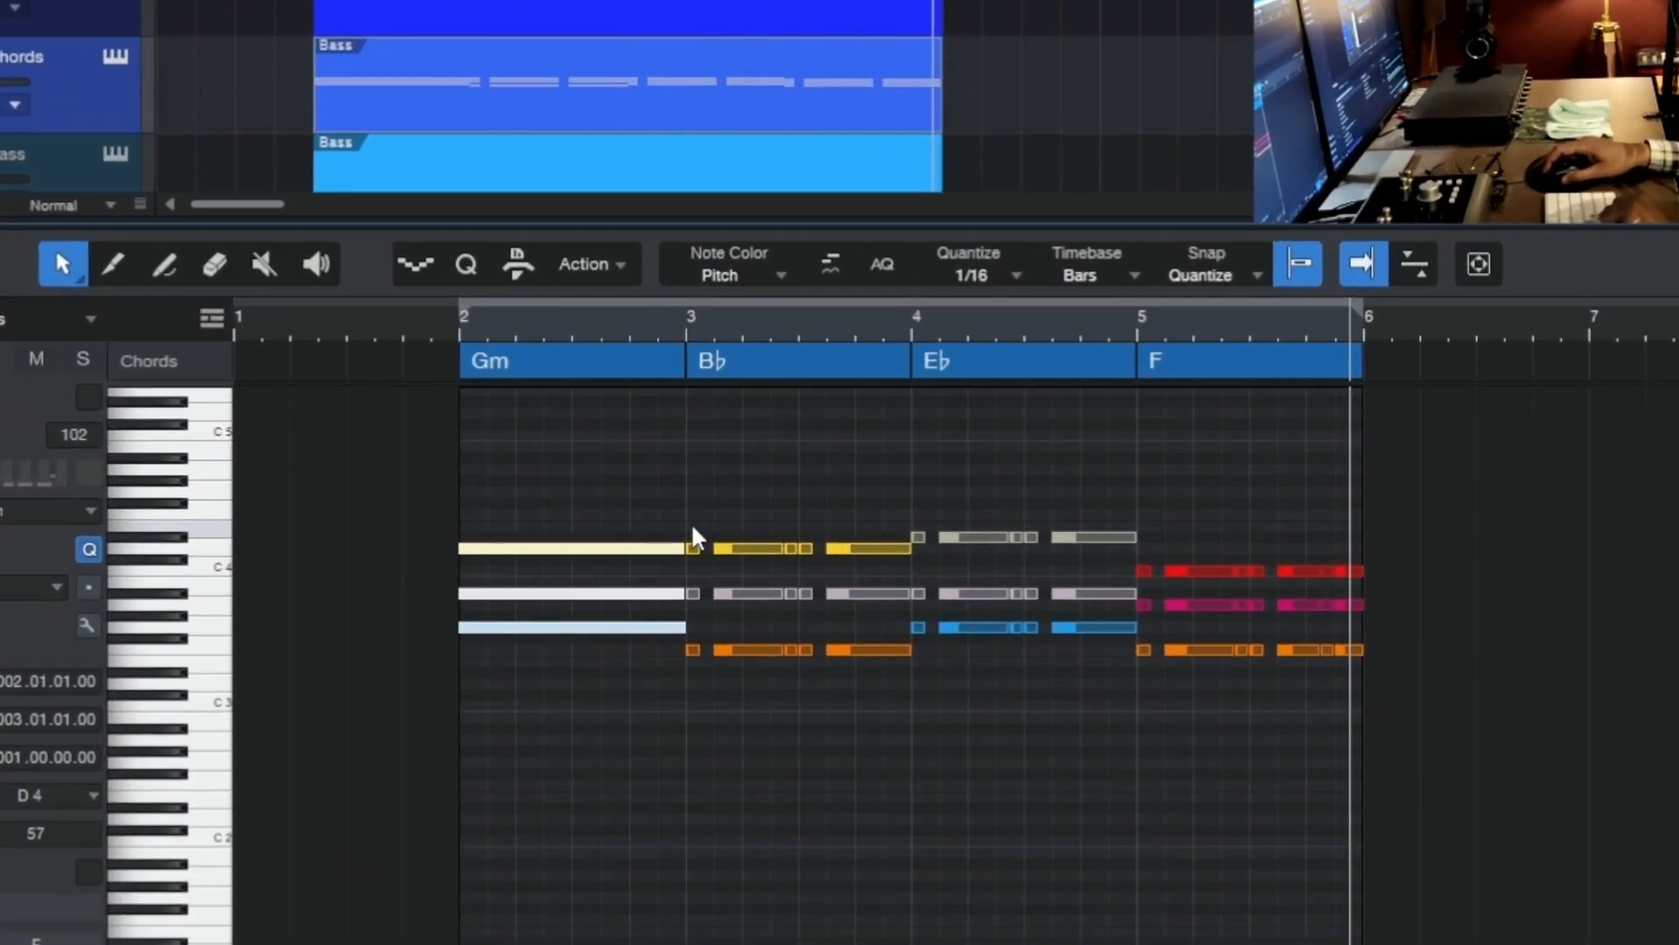
{"action": "left_click_drag", "start_coordinate": [744, 503], "coordinate": [778, 584]}
{"action": "left_click_drag", "start_coordinate": [741, 644], "coordinate": [868, 682]}
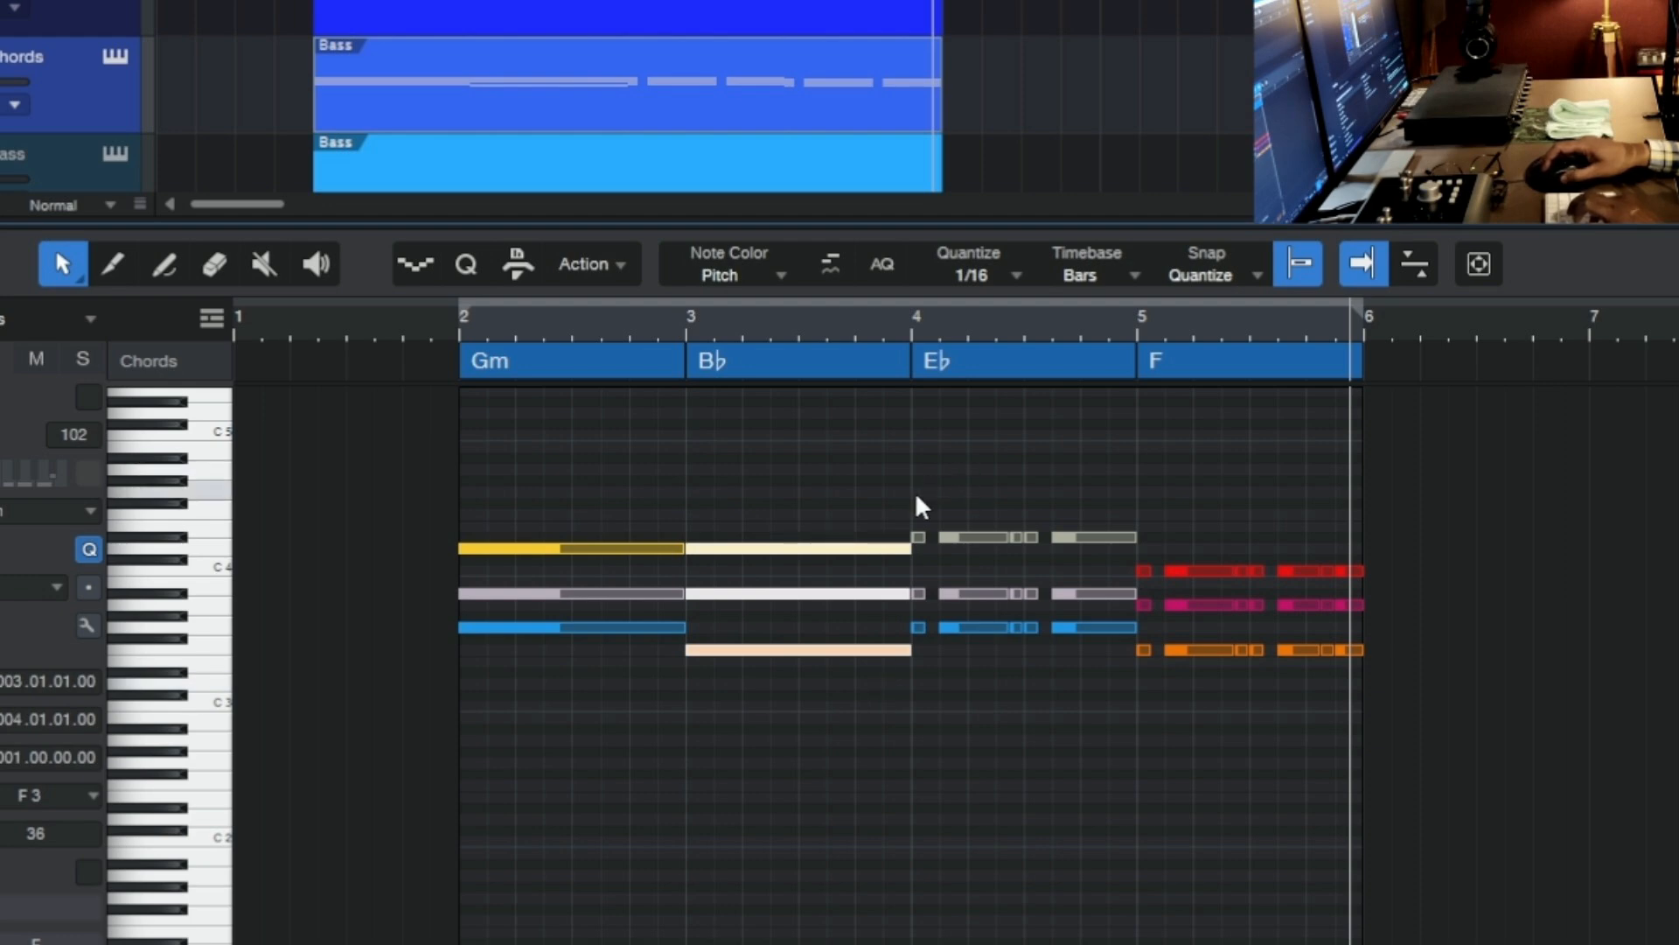
{"action": "key", "text": "g"}
{"action": "left_click_drag", "start_coordinate": [914, 498], "coordinate": [1125, 693]}
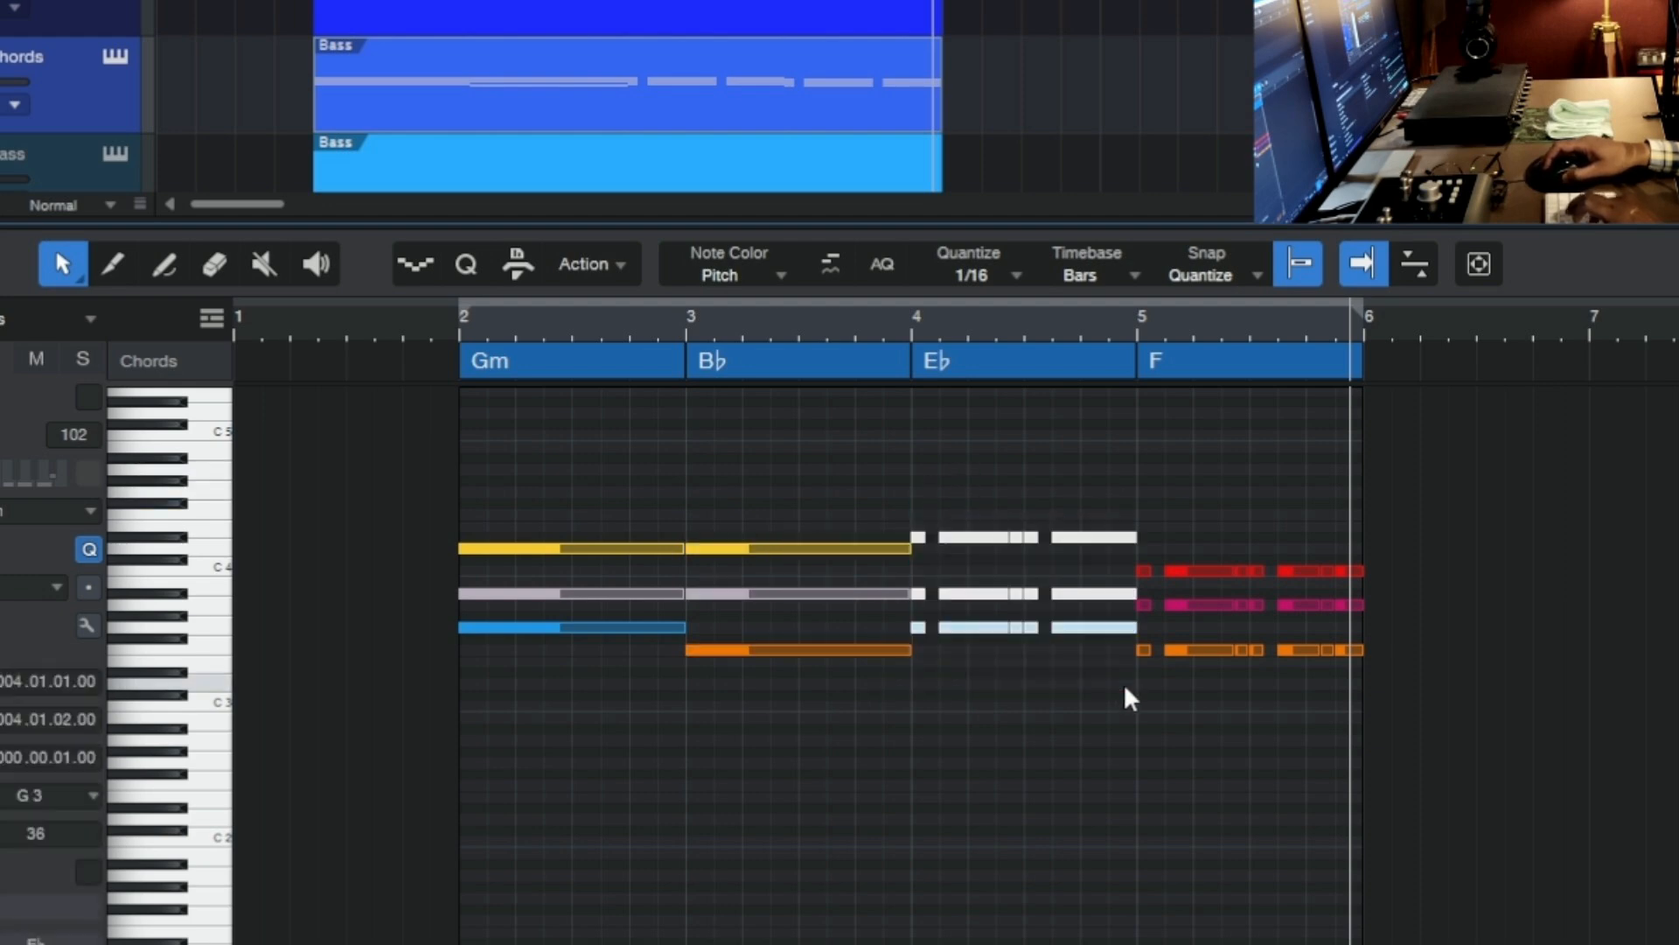
{"action": "key", "text": "g"}
{"action": "left_click_drag", "start_coordinate": [1139, 535], "coordinate": [1373, 694]}
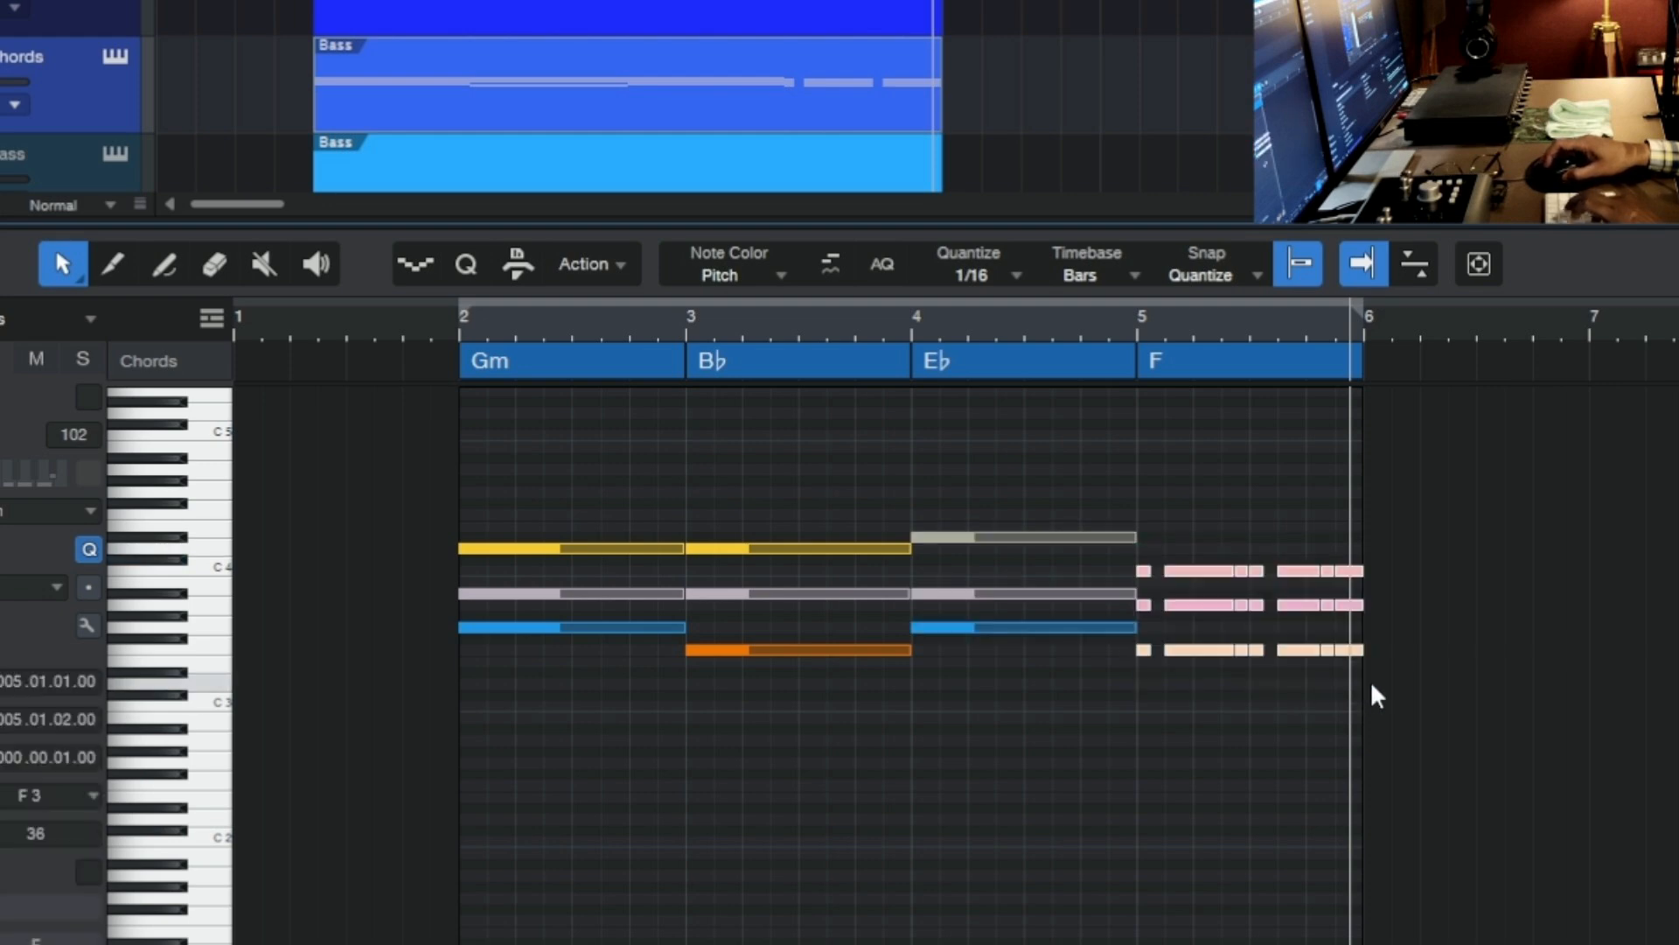
{"action": "key", "text": "g"}
Deselect the merged notes and play the sustained chords from just before bar 2
{"action": "left_click", "coordinate": [1163, 764]}
{"action": "left_click", "coordinate": [403, 322]}
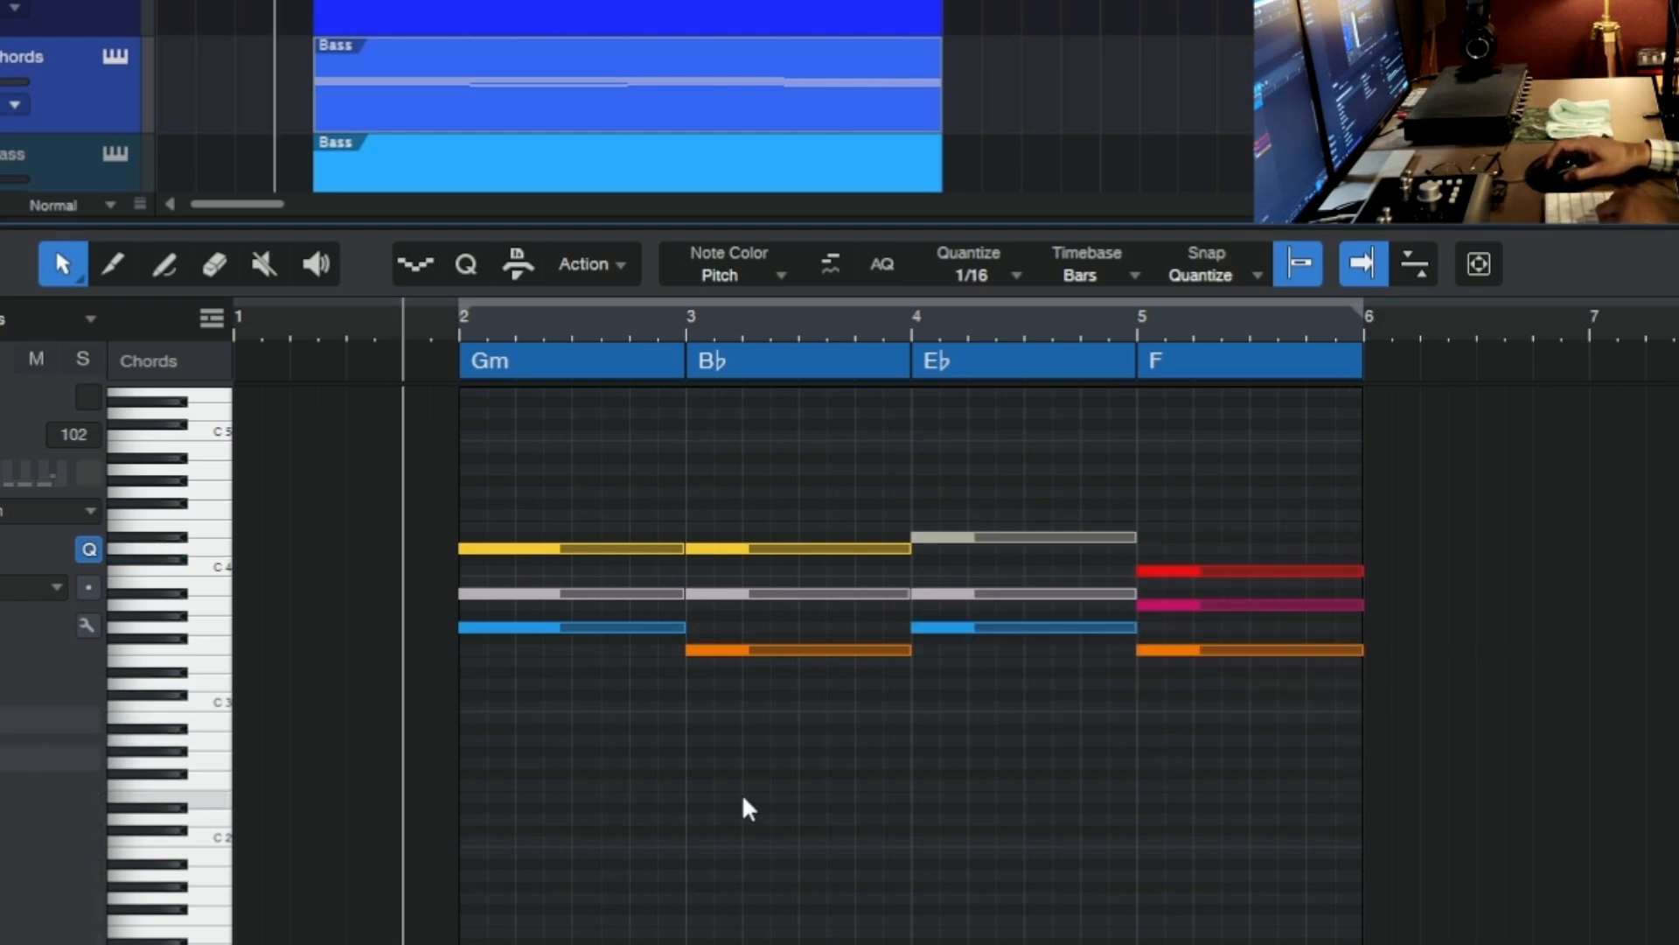
{"action": "key", "text": "space"}
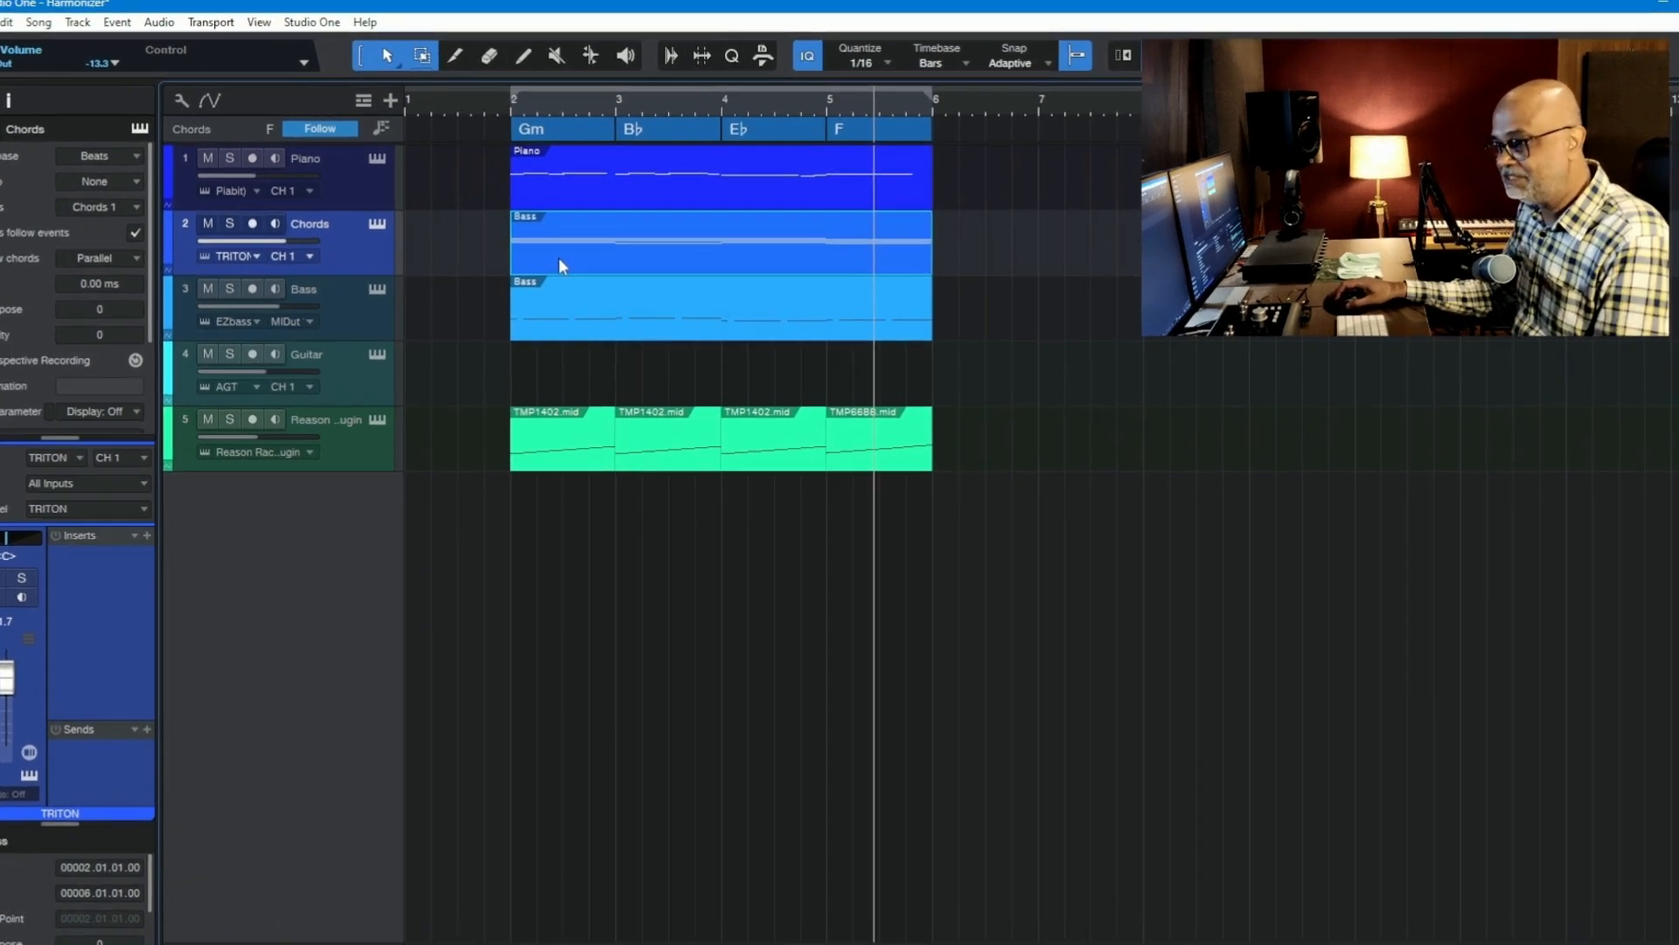
Copy the Chords track's event onto the Guitar track at bar 2 and extend the copy's start one beat earlier
{"action": "left_click_drag", "start_coordinate": [558, 257], "coordinate": [559, 374]}
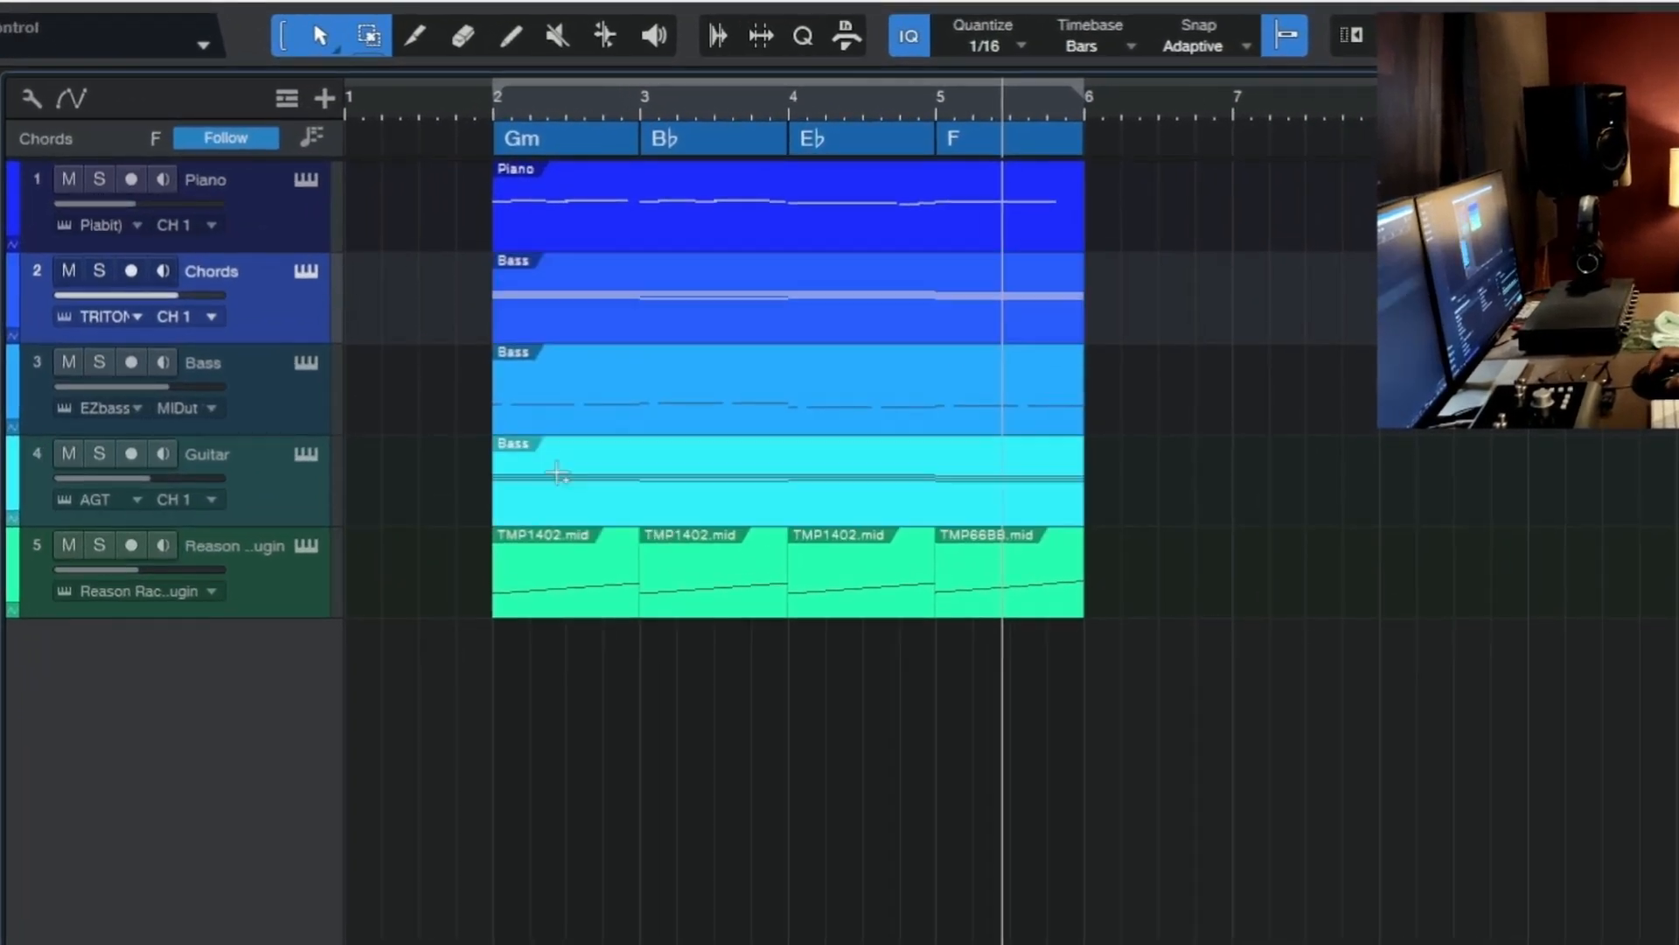
{"action": "key", "text": "KP_Subtract"}
{"action": "key", "text": "KP_Subtract"}
{"action": "key", "text": "KP_Subtract"}
{"action": "key", "text": "KP_Subtract"}
{"action": "key", "text": "KP_Subtract"}
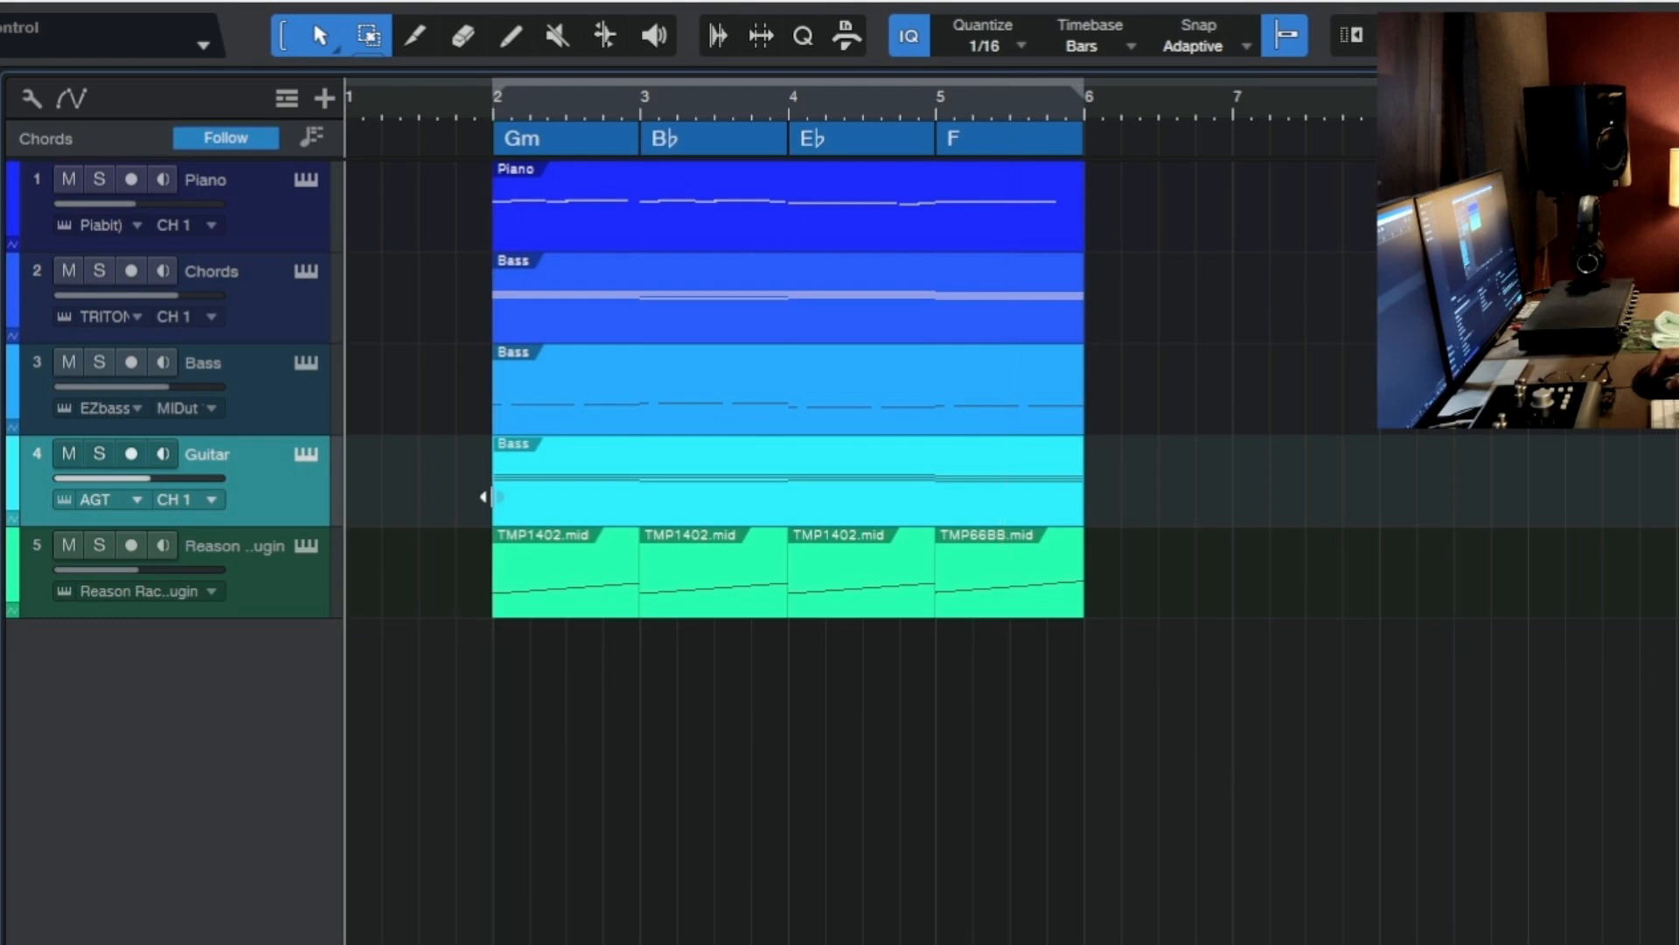
{"action": "left_click_drag", "start_coordinate": [484, 499], "coordinate": [450, 501]}
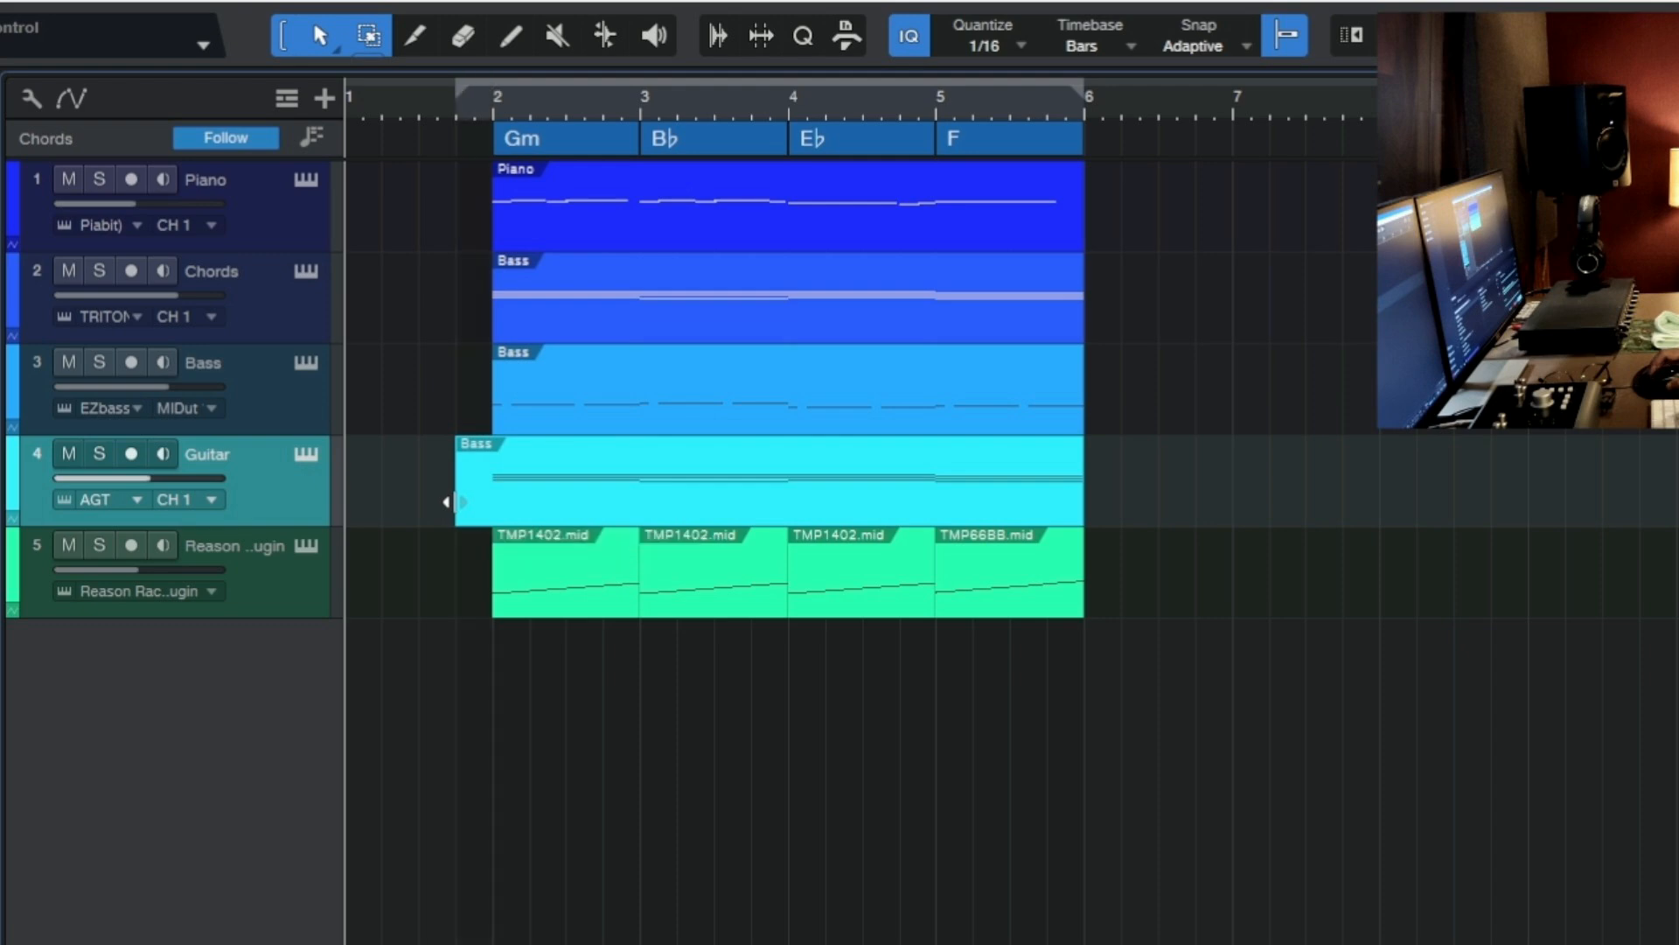
{"action": "left_click", "coordinate": [446, 111]}
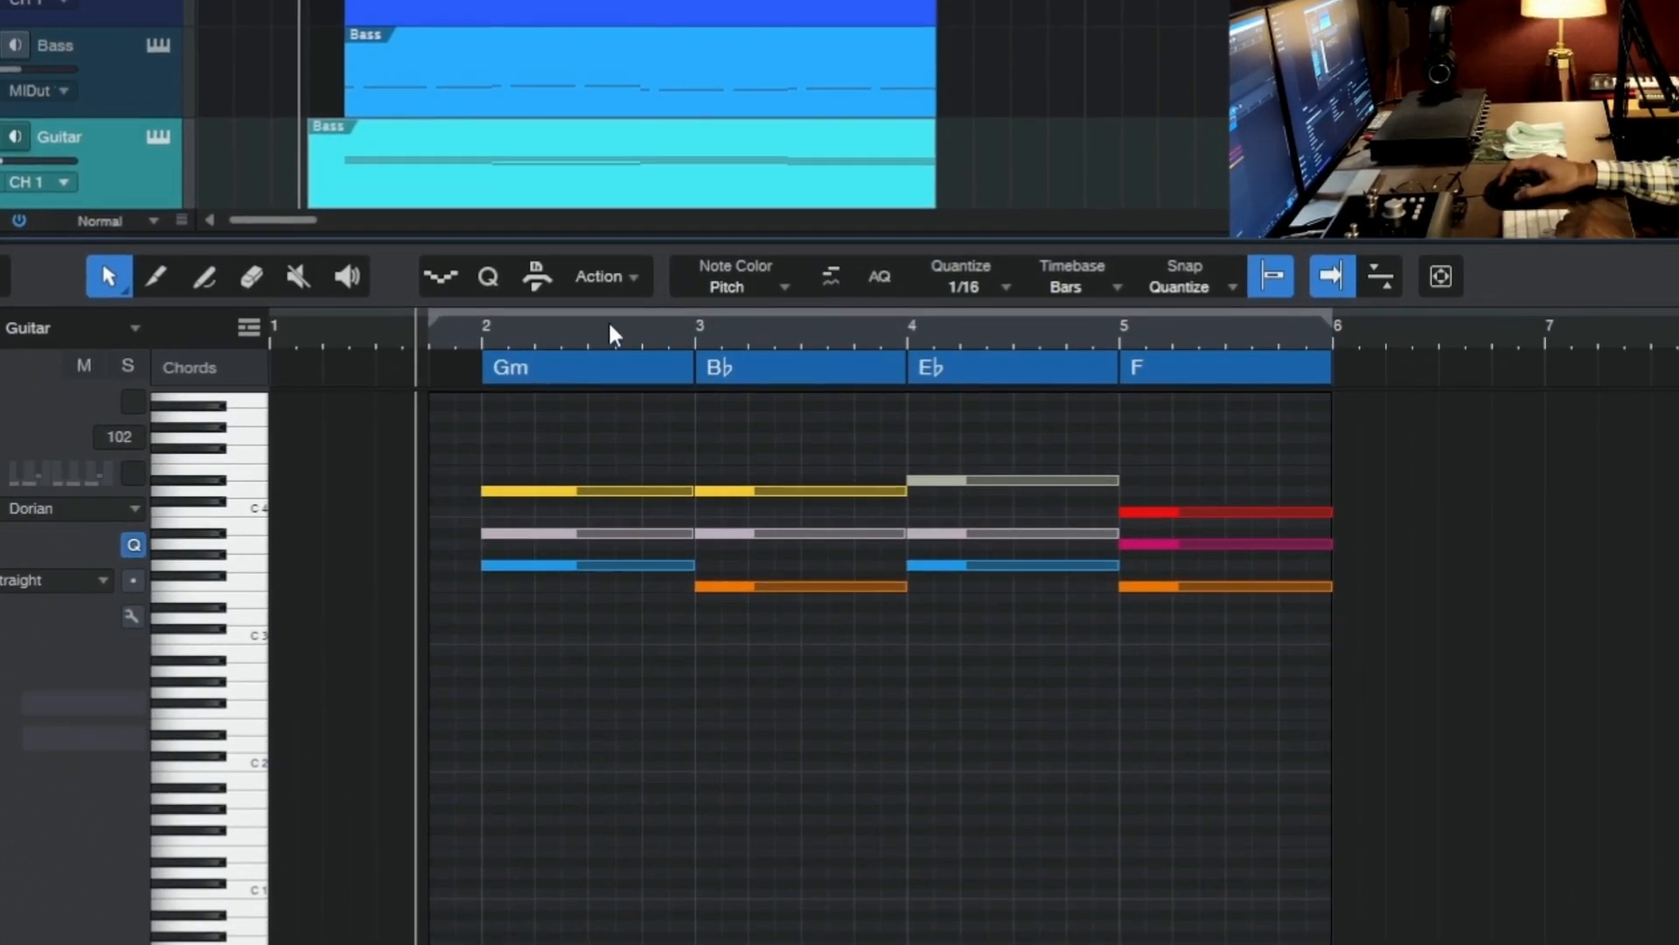
Show the macro toolbar for the Guitar event, select all its notes, and transform them with Create Guitar Chords
{"action": "left_click", "coordinate": [537, 278]}
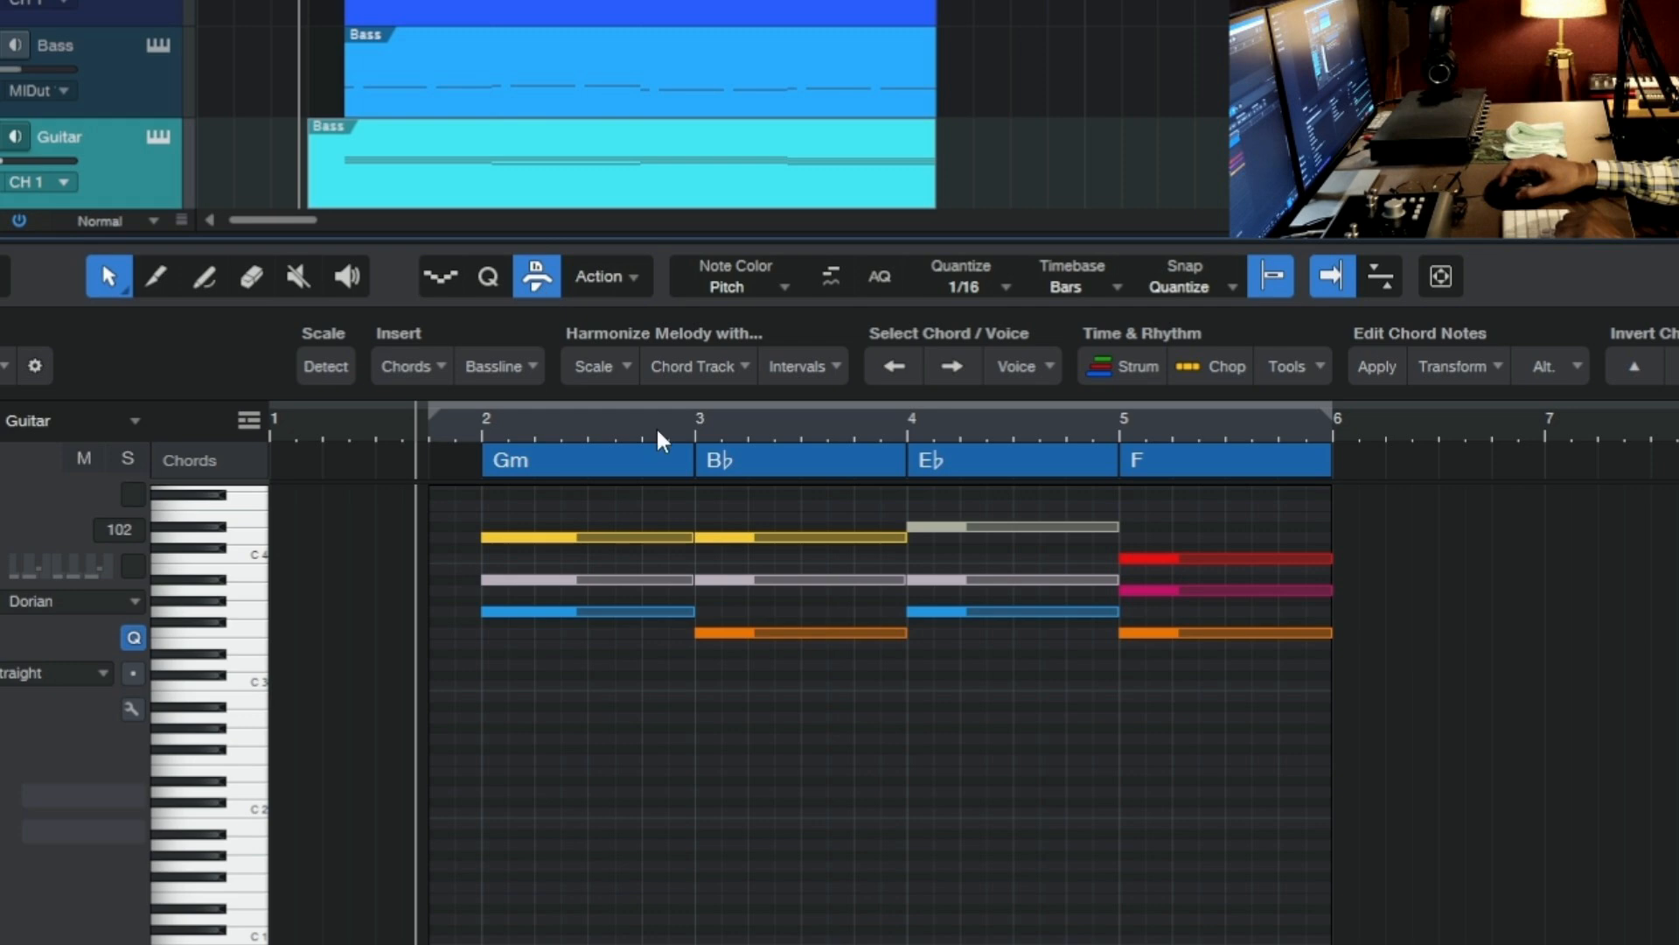
{"action": "left_click_drag", "start_coordinate": [546, 499], "coordinate": [1182, 838]}
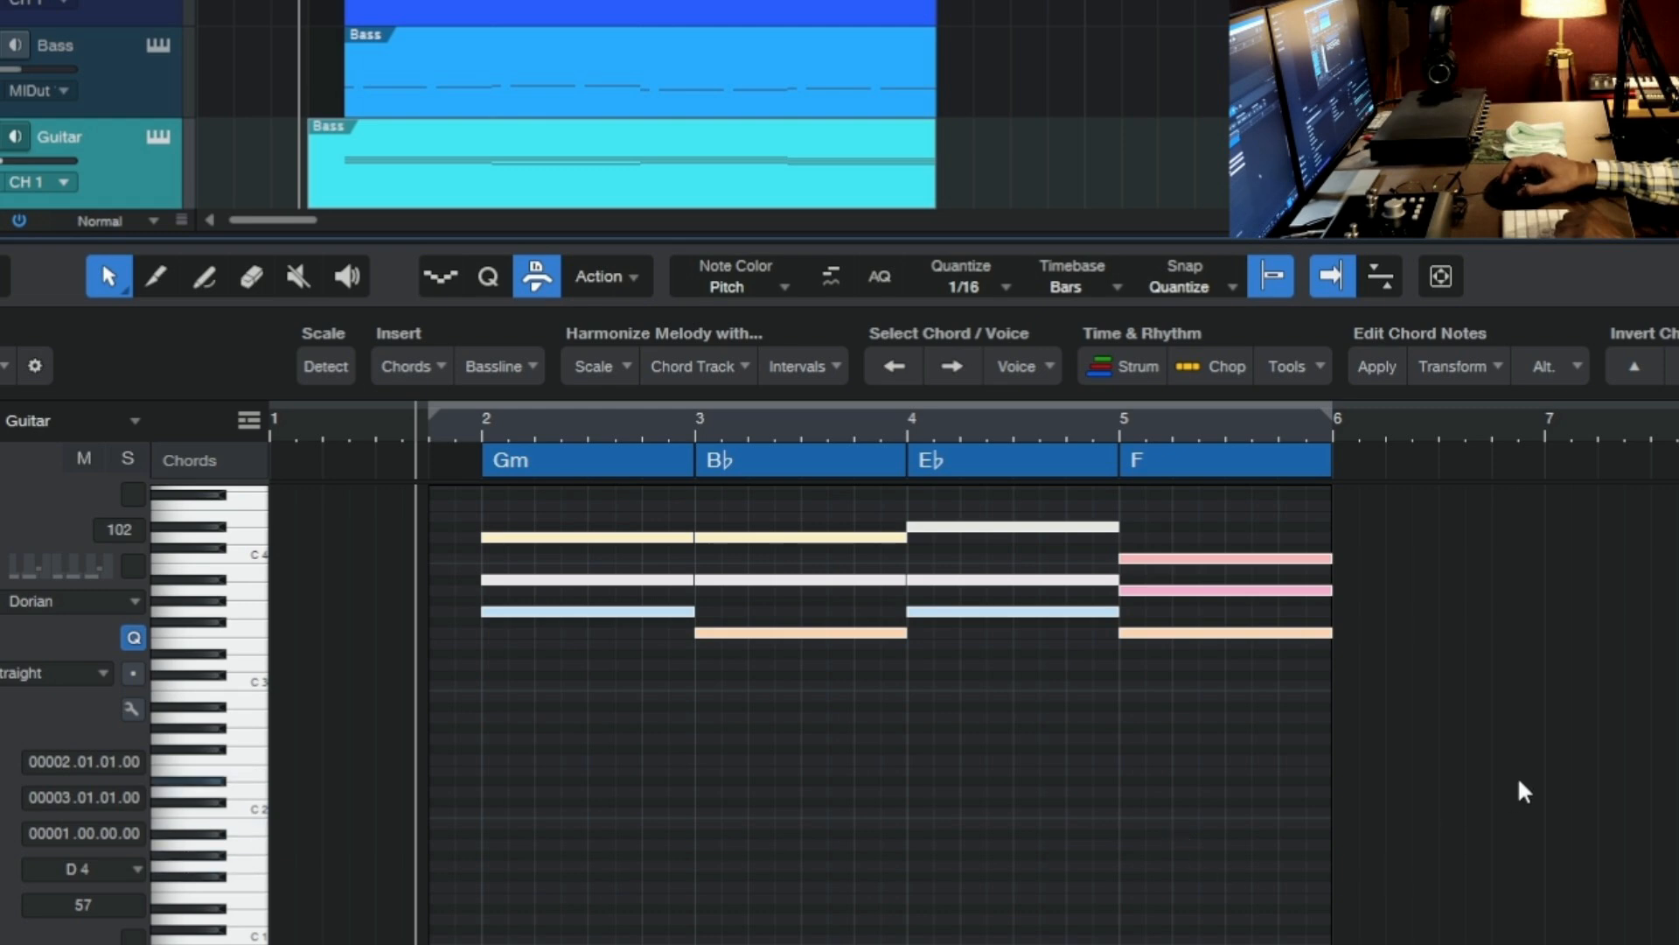
{"action": "left_click", "coordinate": [1494, 371]}
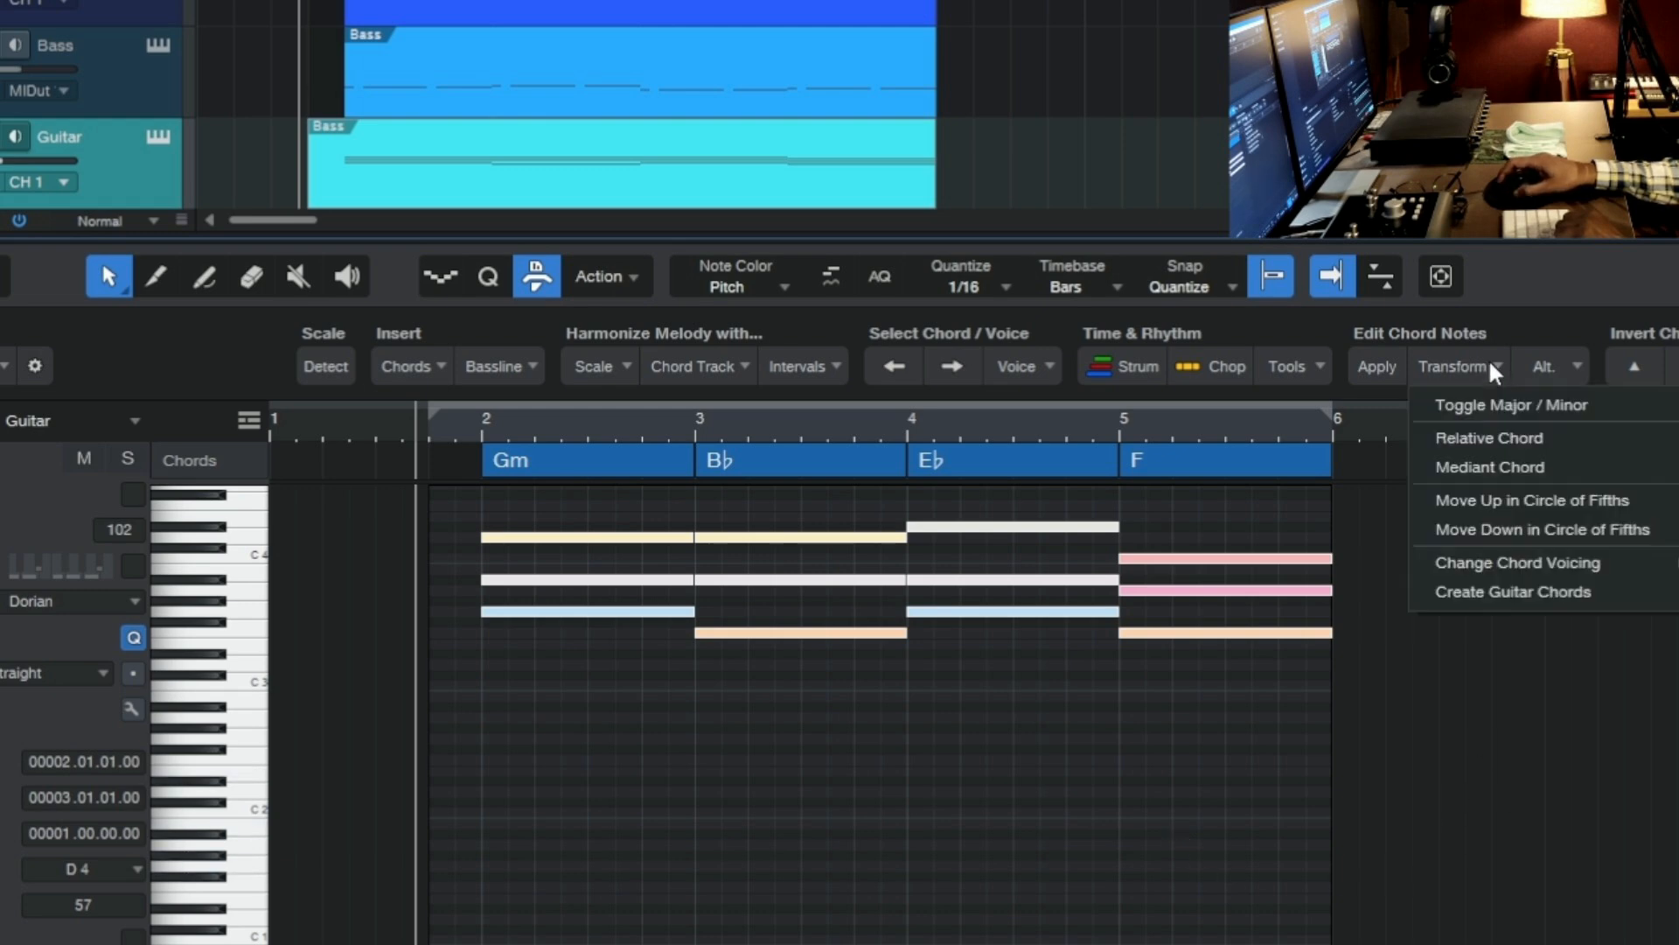
{"action": "left_click", "coordinate": [1503, 599]}
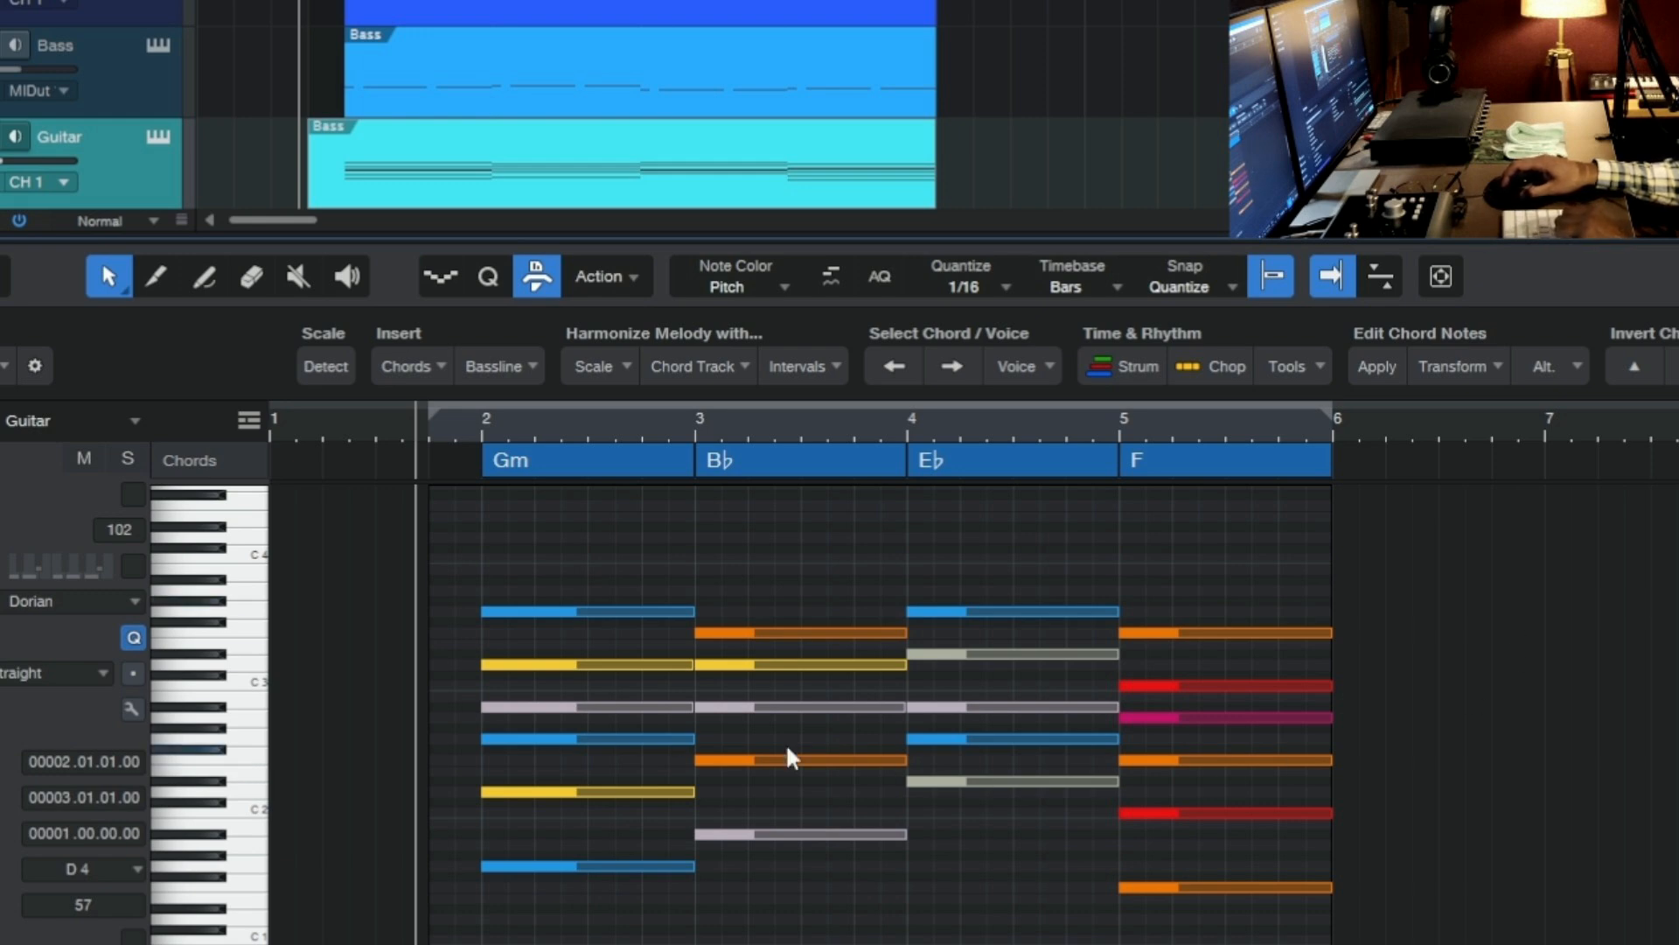
Shorten all the guitar chord notes to about 3.7 beats, leaving a small gap before each following chord
{"action": "left_click_drag", "start_coordinate": [577, 561], "coordinate": [1188, 926]}
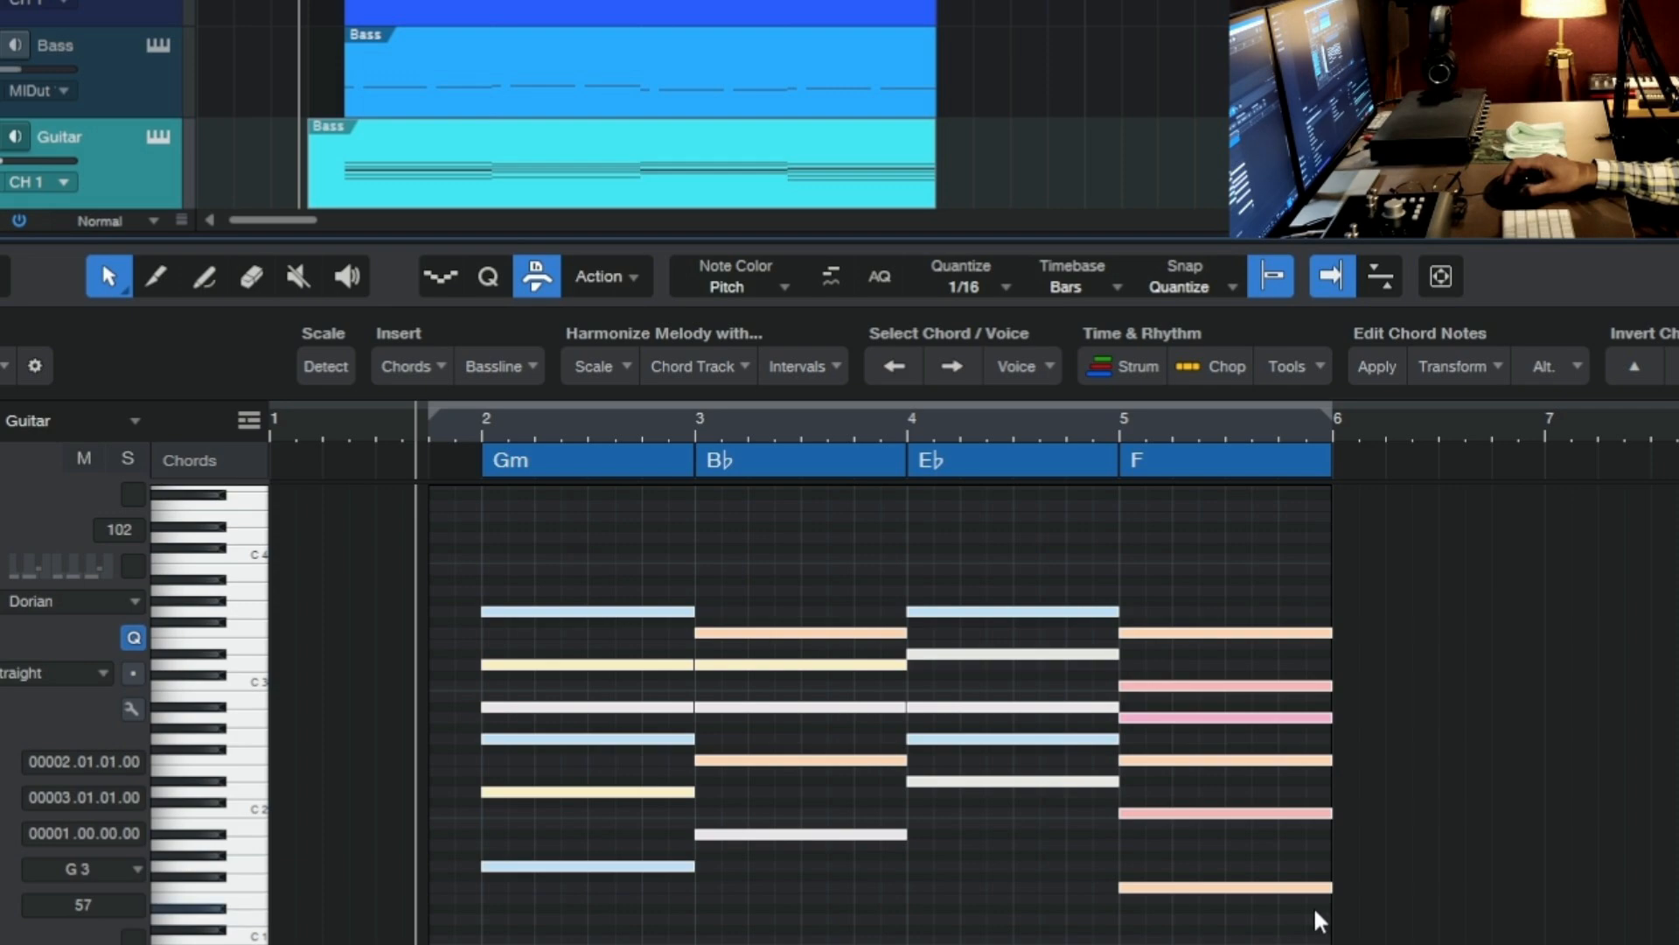
{"action": "left_click_drag", "start_coordinate": [1332, 893], "coordinate": [1312, 892]}
{"action": "left_click", "coordinate": [1073, 938]}
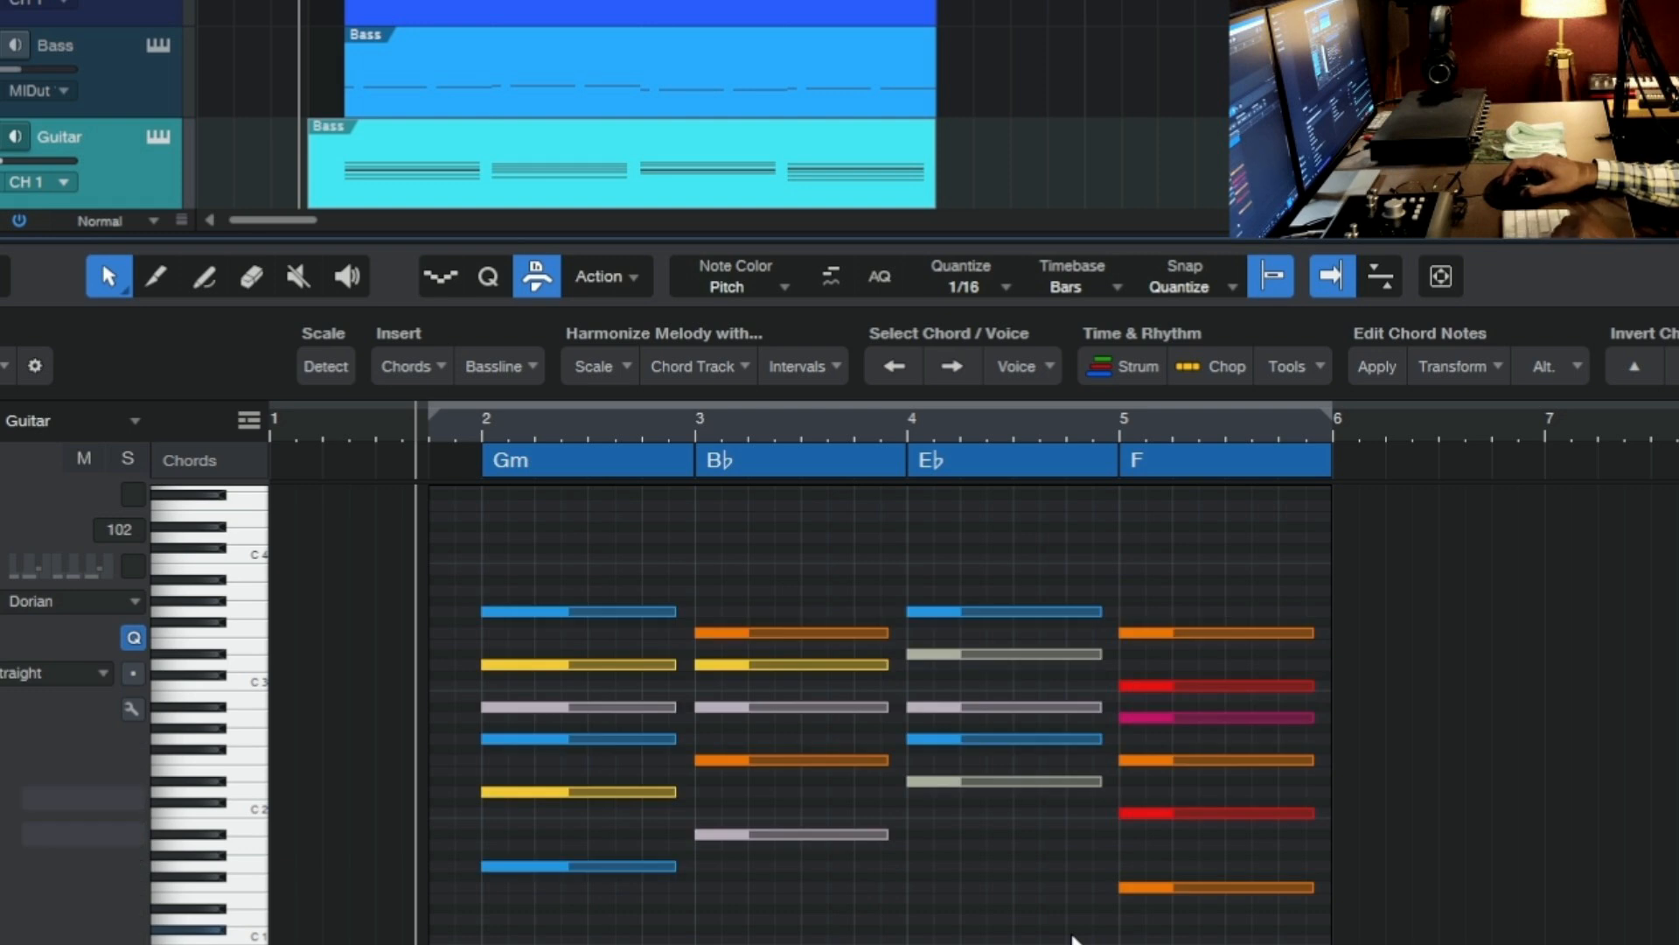
Strum all the guitar chords with direction Up, mode Strum, amount 29% and velocity 50%, leaving trigger ahead and strum note ends off
{"action": "left_click_drag", "start_coordinate": [521, 530], "coordinate": [1147, 940]}
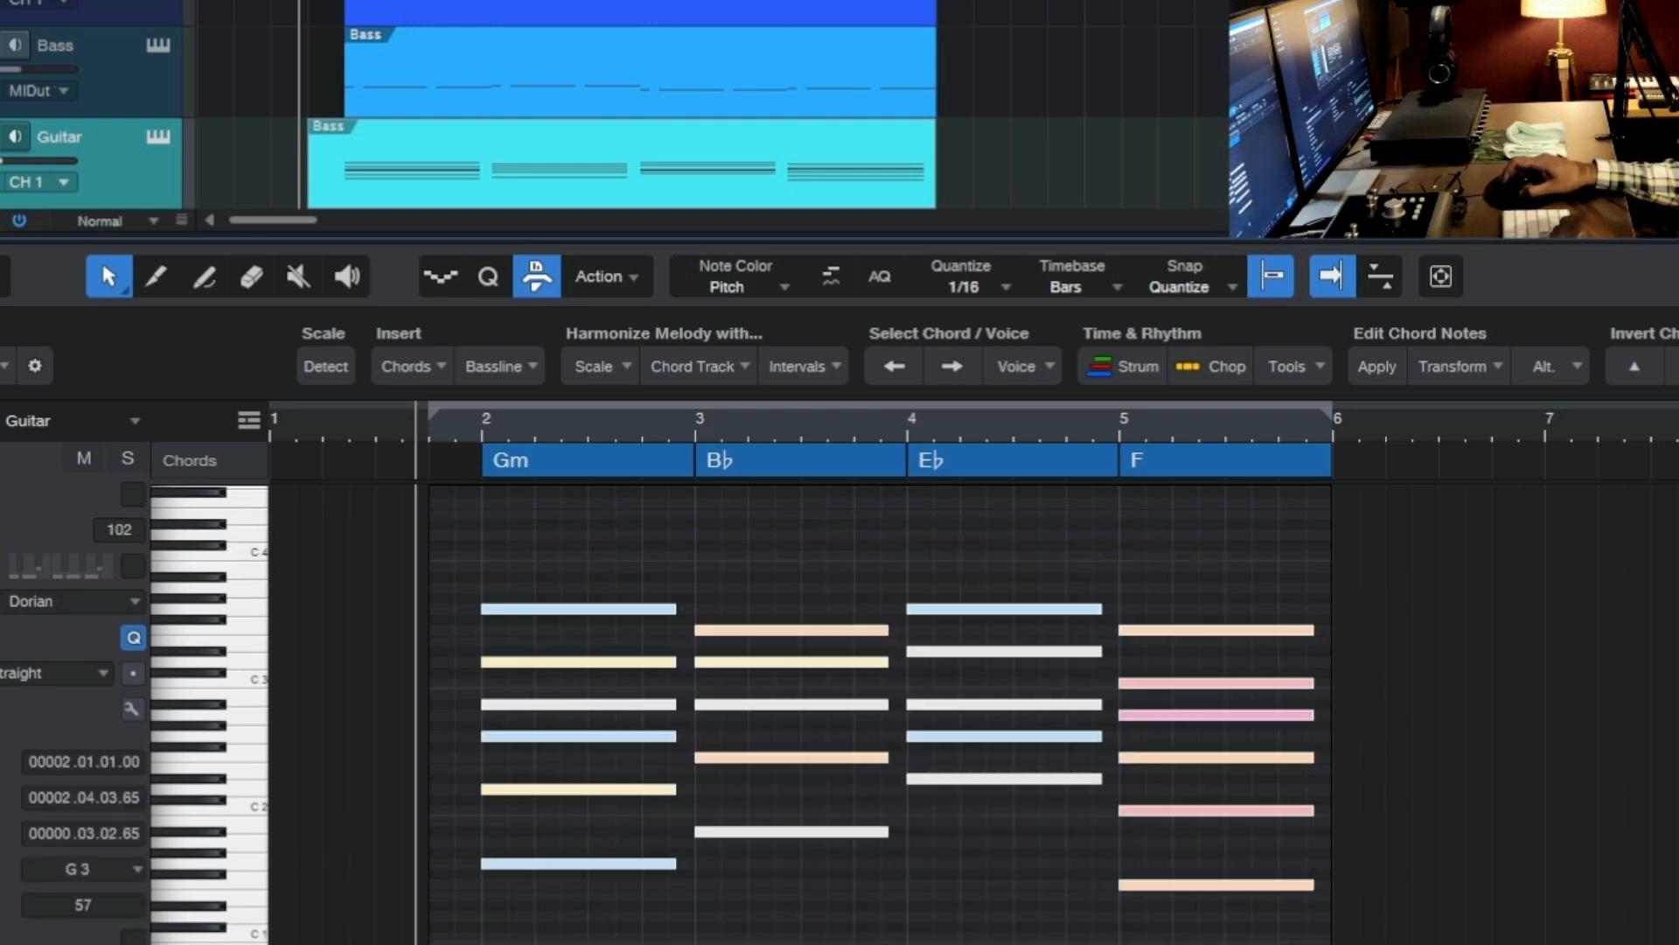
{"action": "left_click", "coordinate": [1134, 369]}
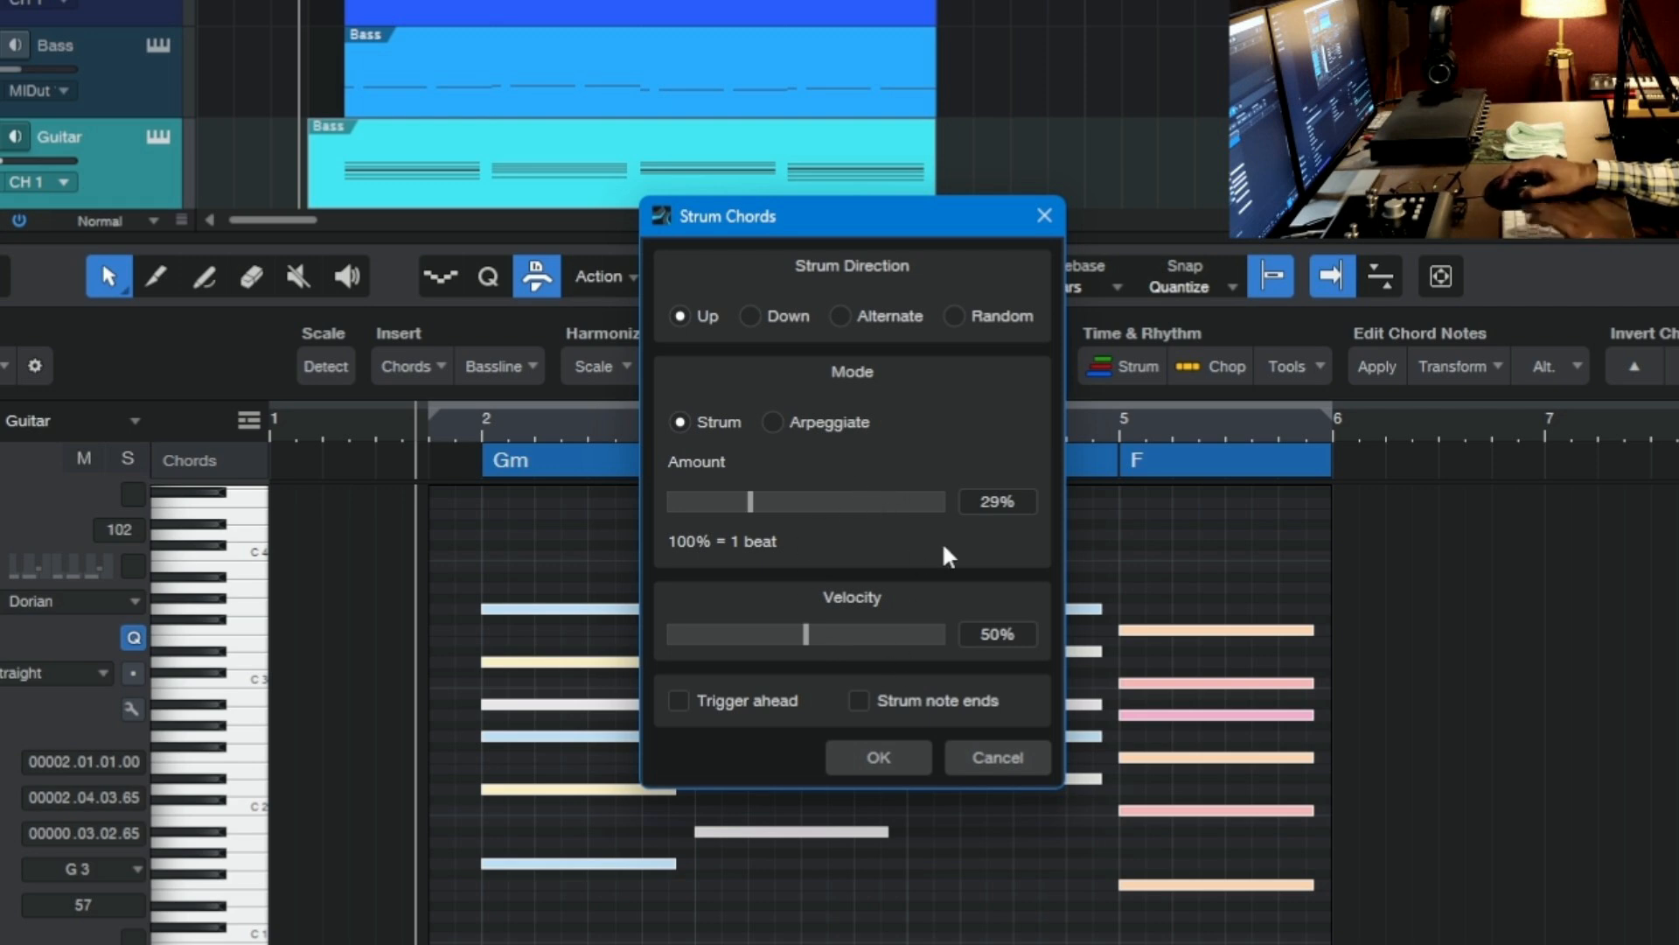
{"action": "left_click", "coordinate": [903, 764]}
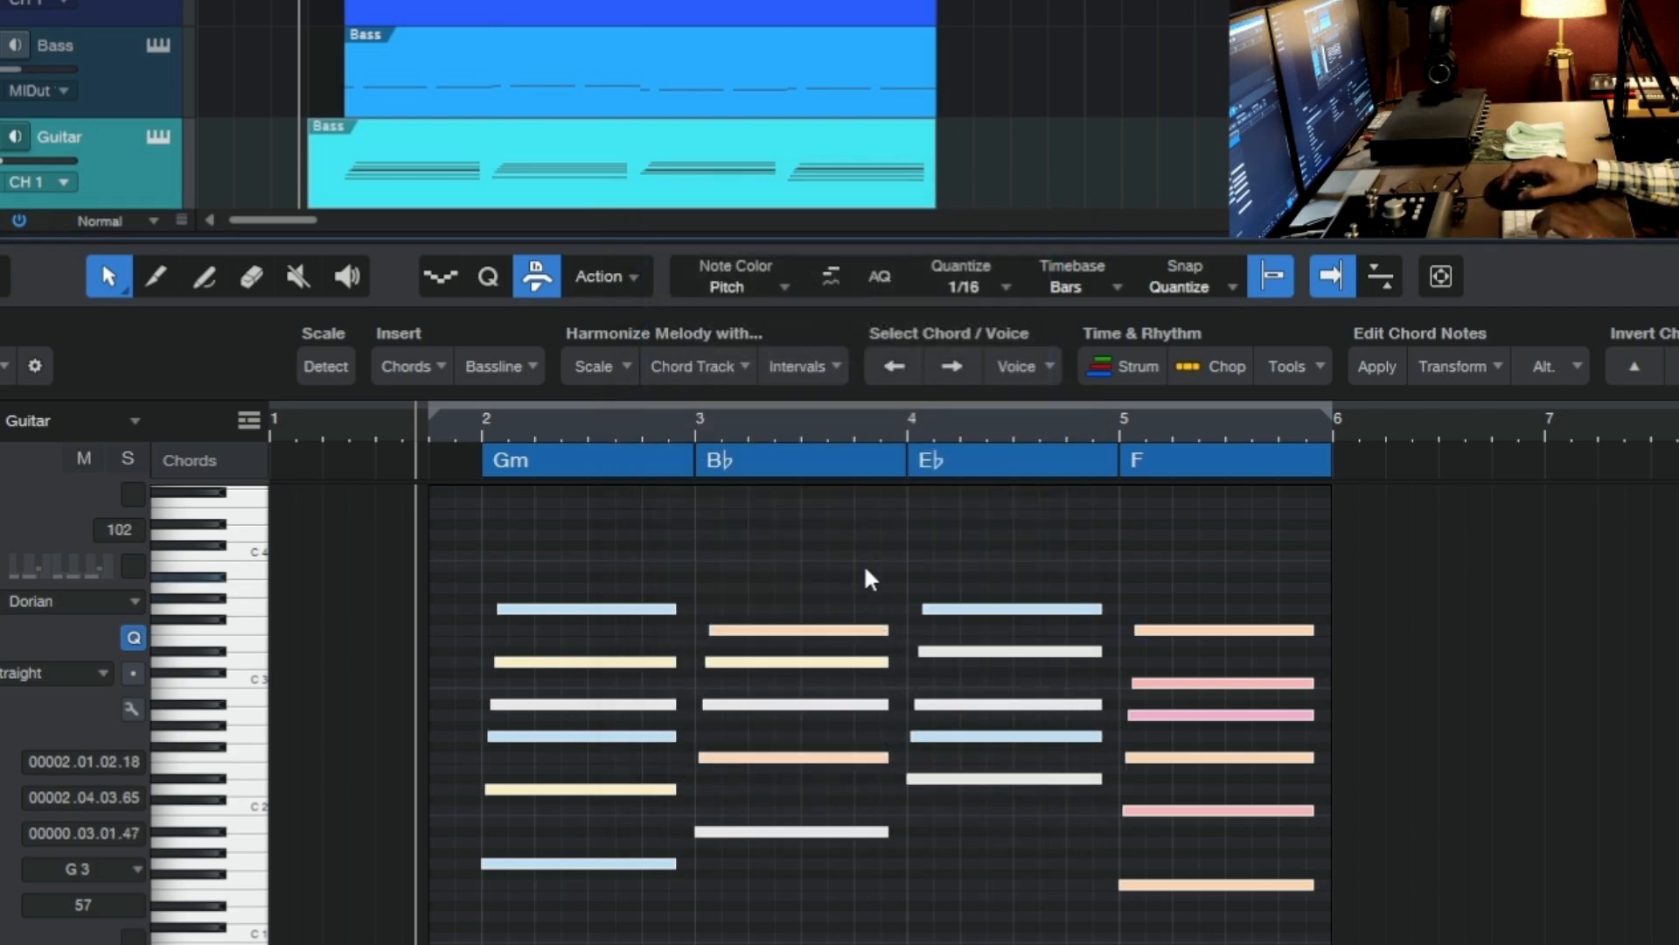
{"action": "left_click", "coordinate": [864, 593]}
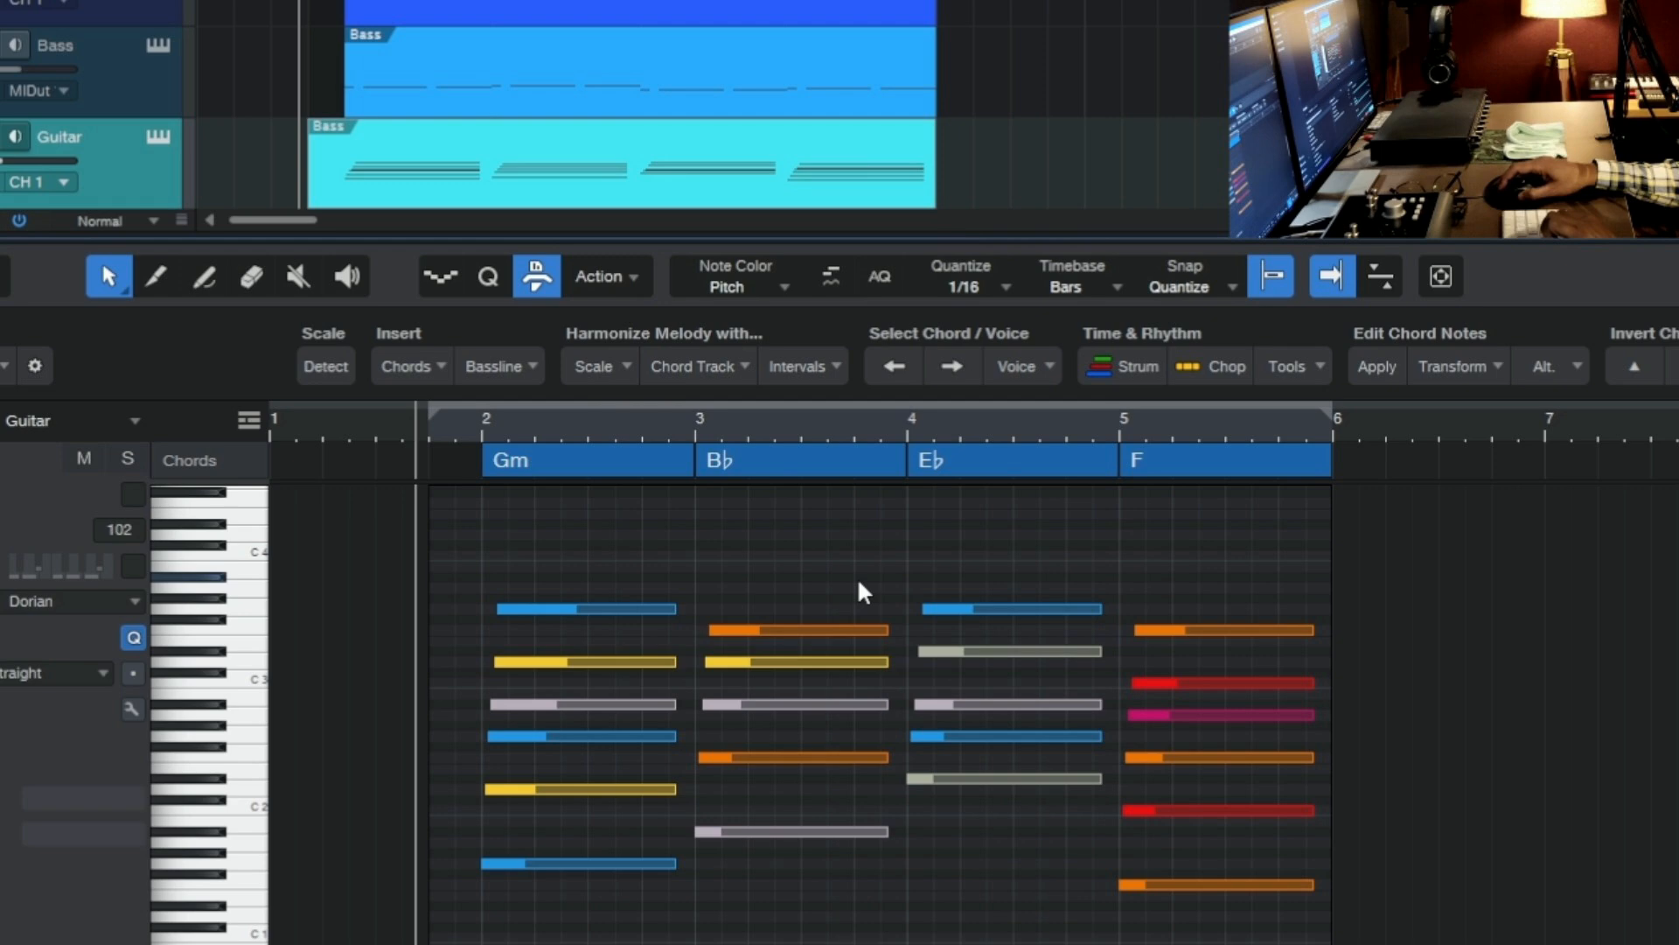
Move all the strummed guitar notes slightly earlier so each chord's highest note starts on its bar line
{"action": "left_click_drag", "start_coordinate": [586, 564], "coordinate": [1146, 916]}
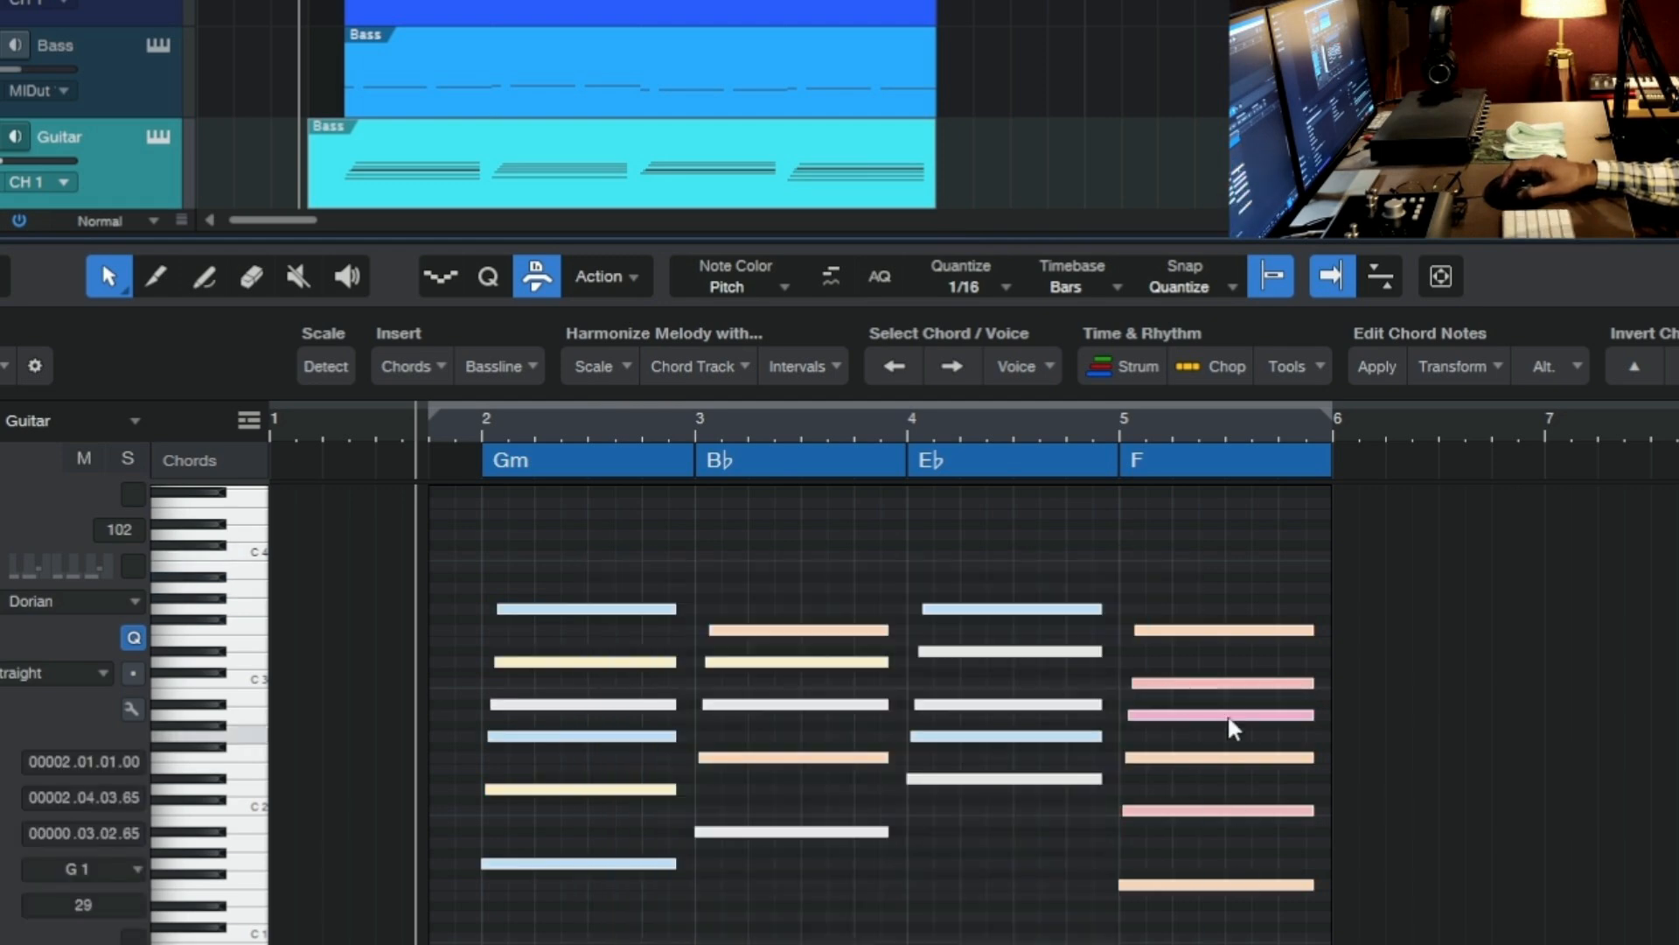
{"action": "left_click_drag", "start_coordinate": [455, 440], "coordinate": [652, 620]}
{"action": "left_click", "coordinate": [760, 556]}
{"action": "key", "text": "w"}
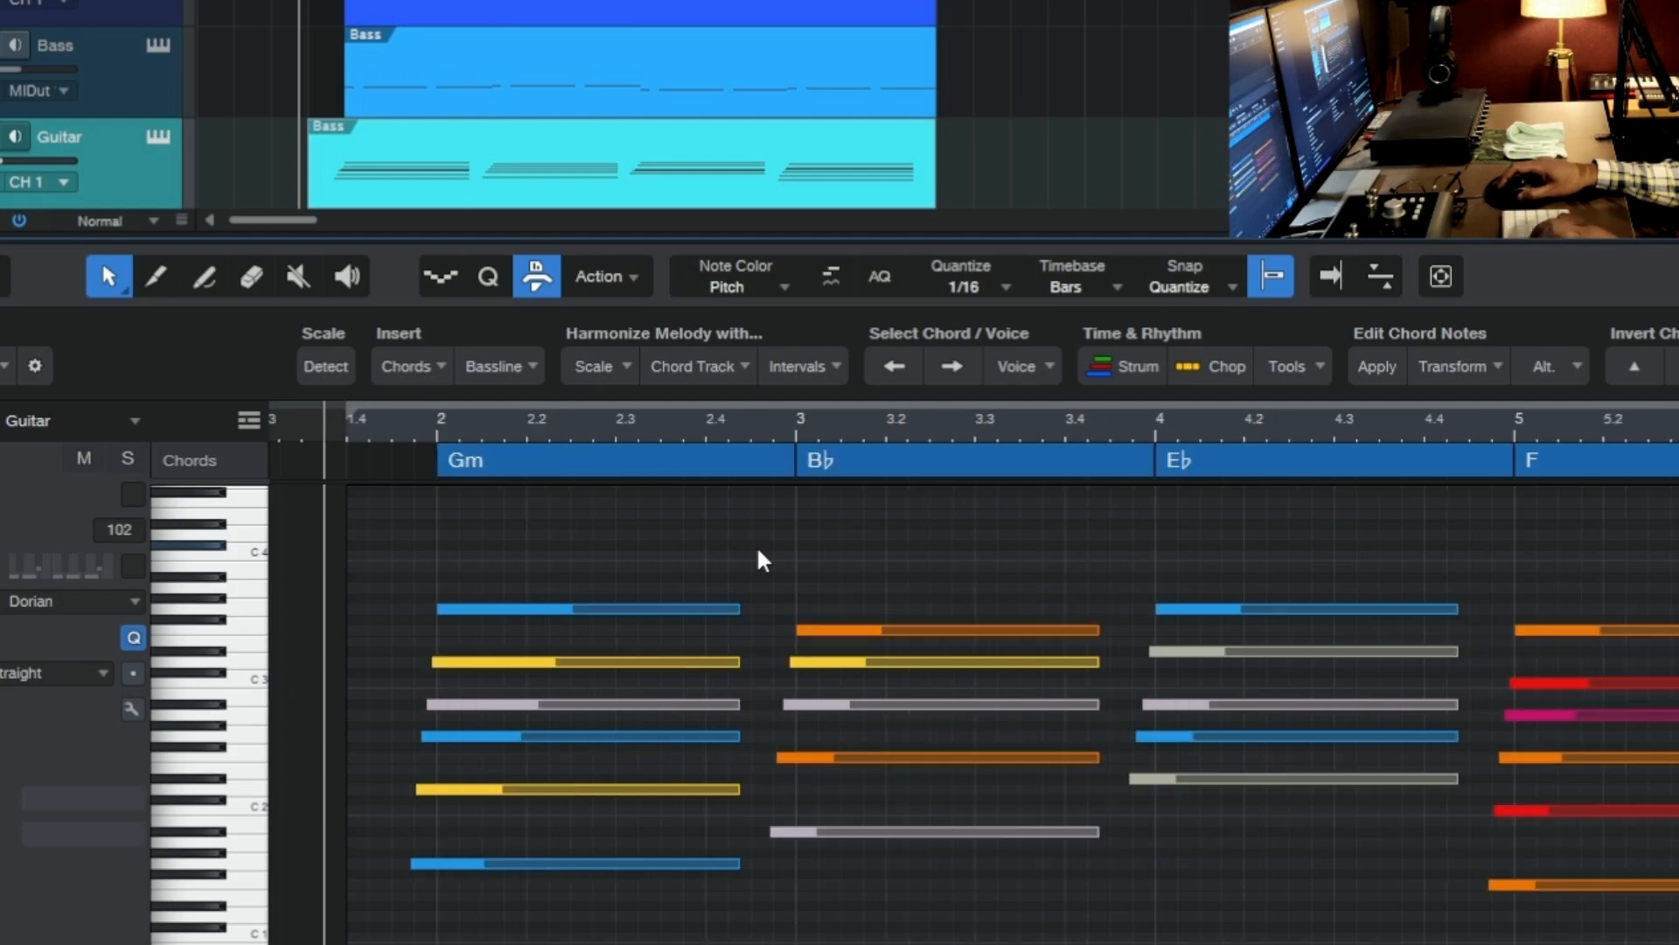